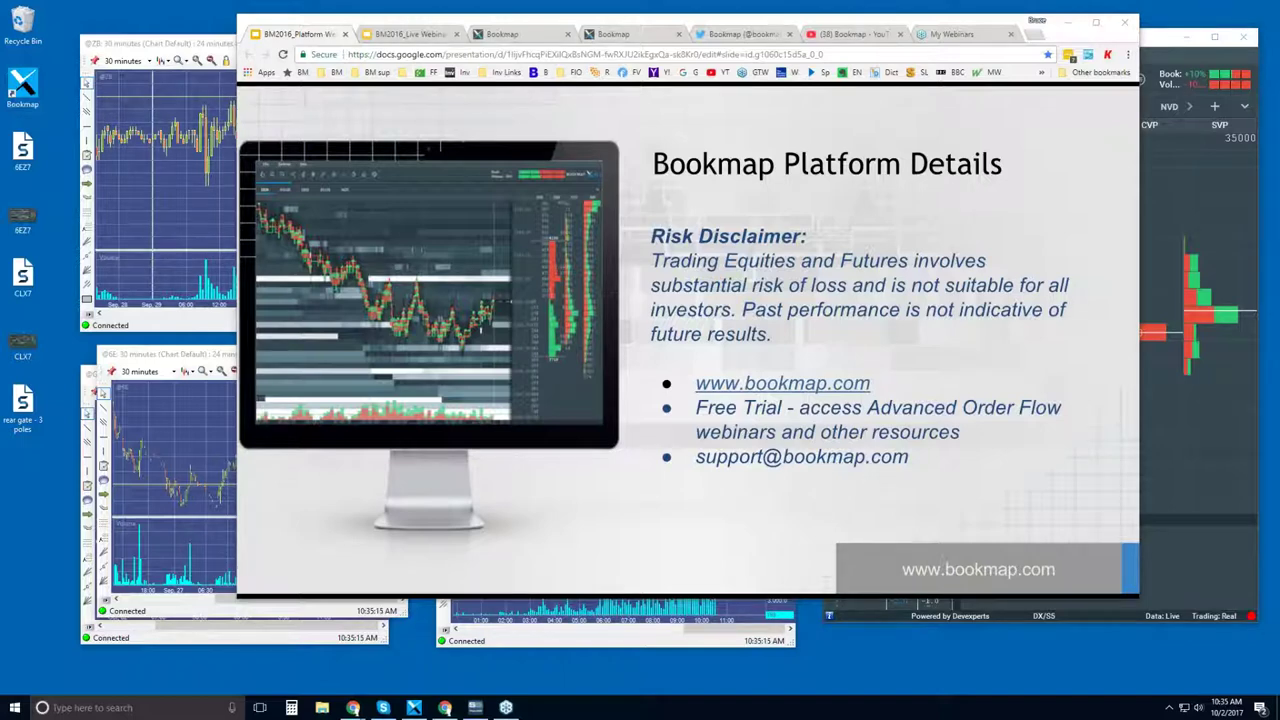
Step: On the Bookmap website, go from EXPLORE down to the Connectivity partner logos (Rithmic, CQG, NinjaTrader)
click(512, 36)
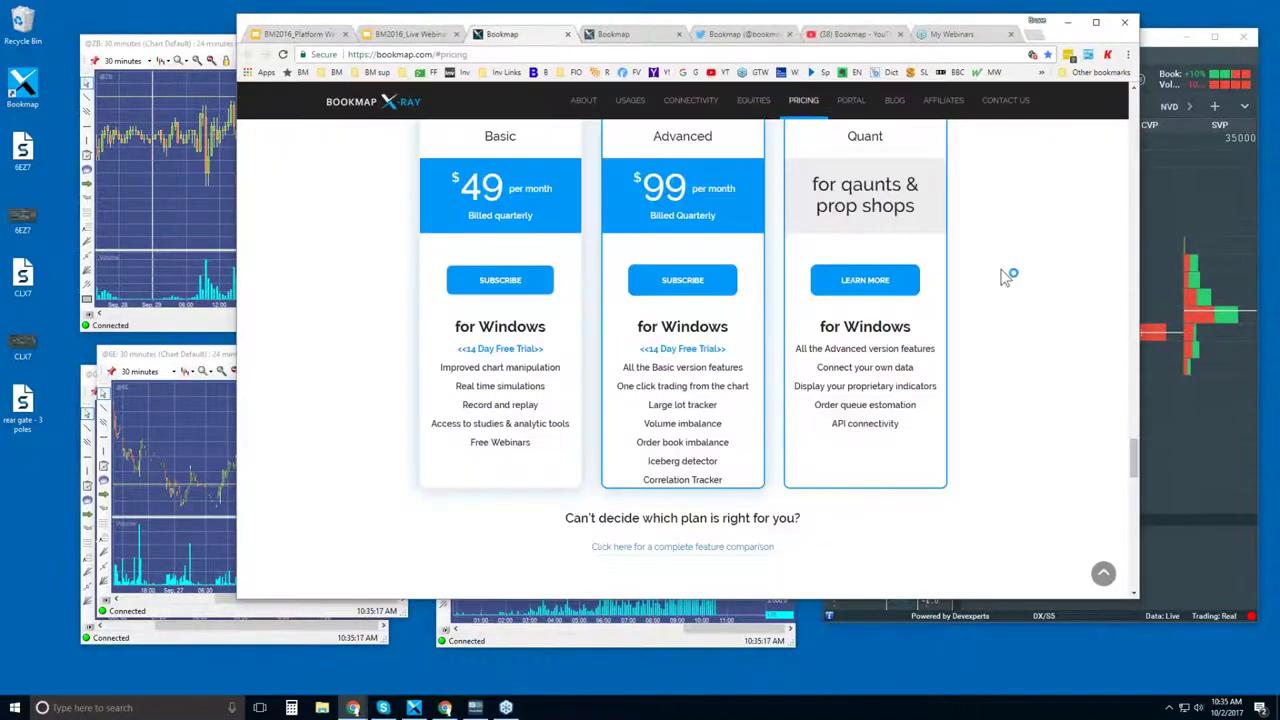
scroll(386, 194, up, 8)
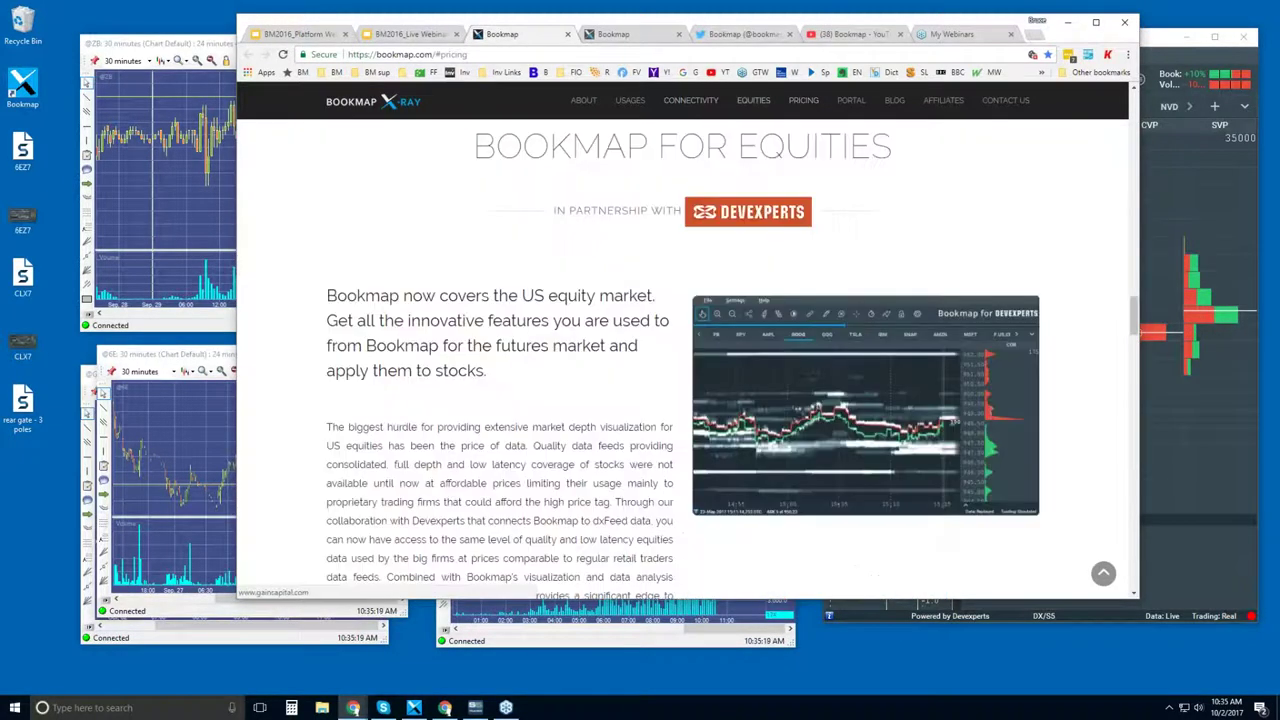
scroll(585, 390, up, 10)
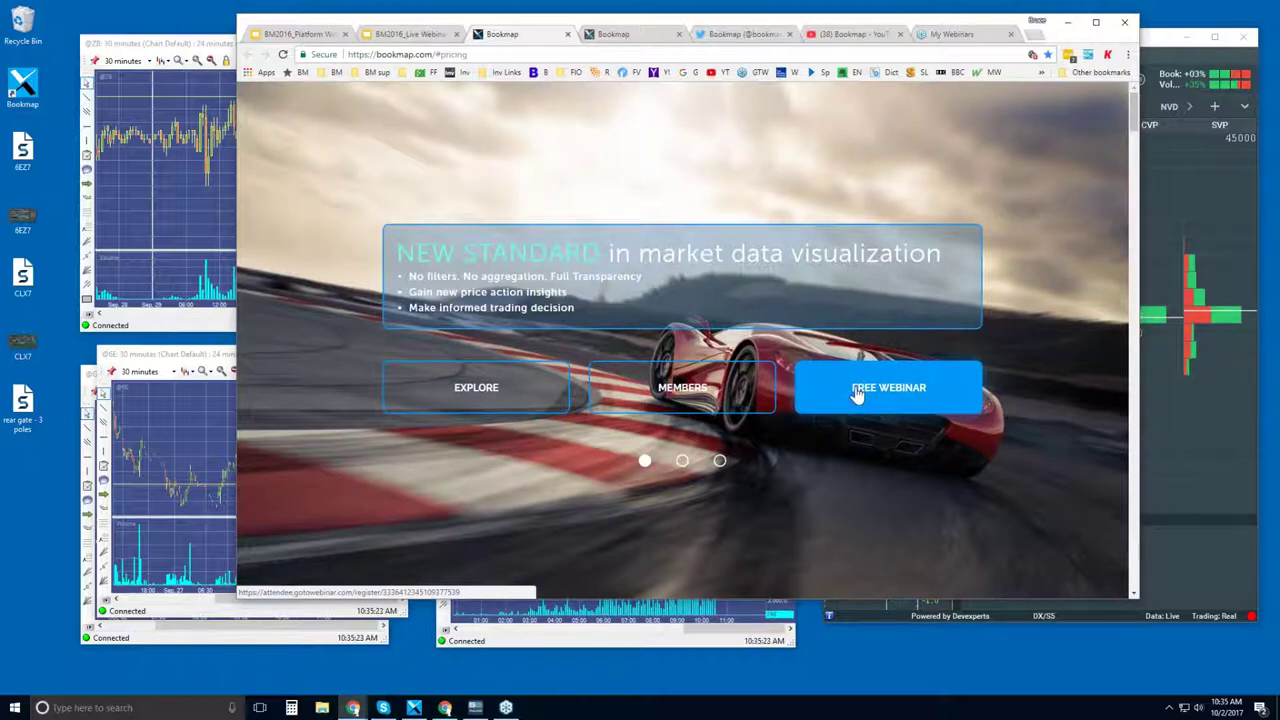
click(484, 391)
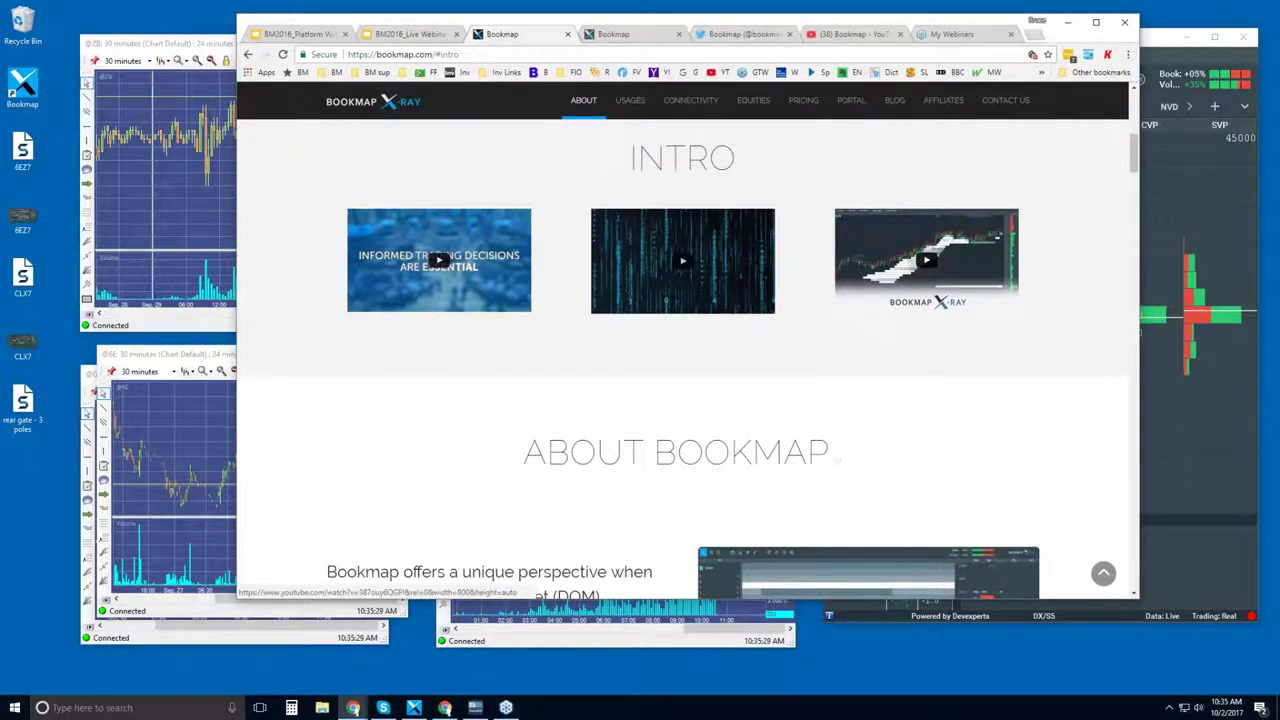
drag(1135, 149, 1111, 423)
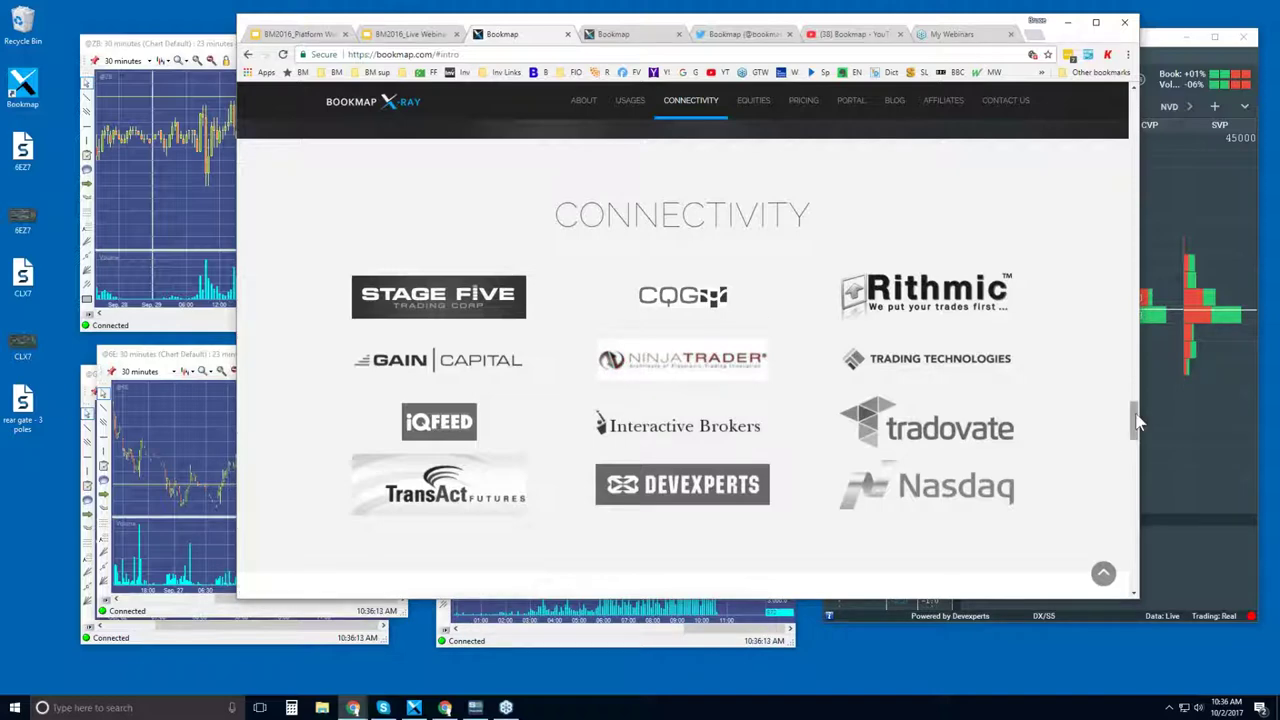
Step: Scroll to the pricing plans and highlight the Advanced plan's 'One click trading from the chart' line
drag(1135, 430, 1137, 457)
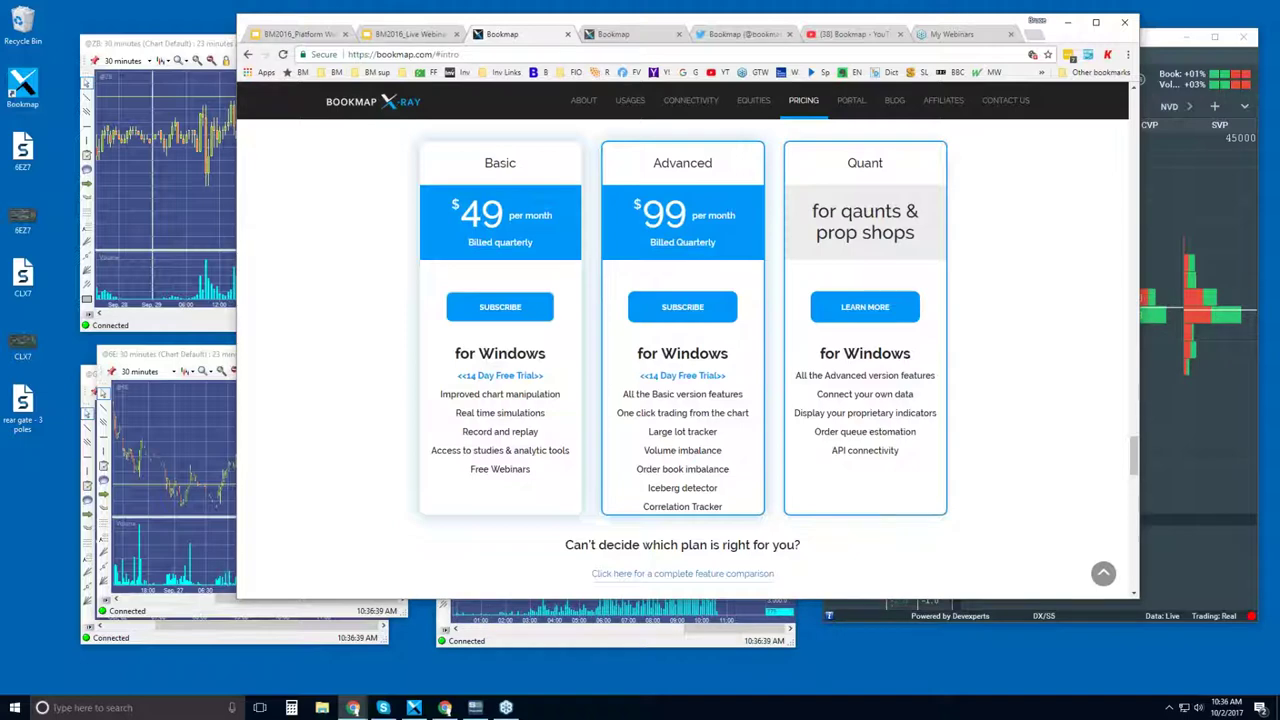
double_click(625, 412)
triple_click(709, 414)
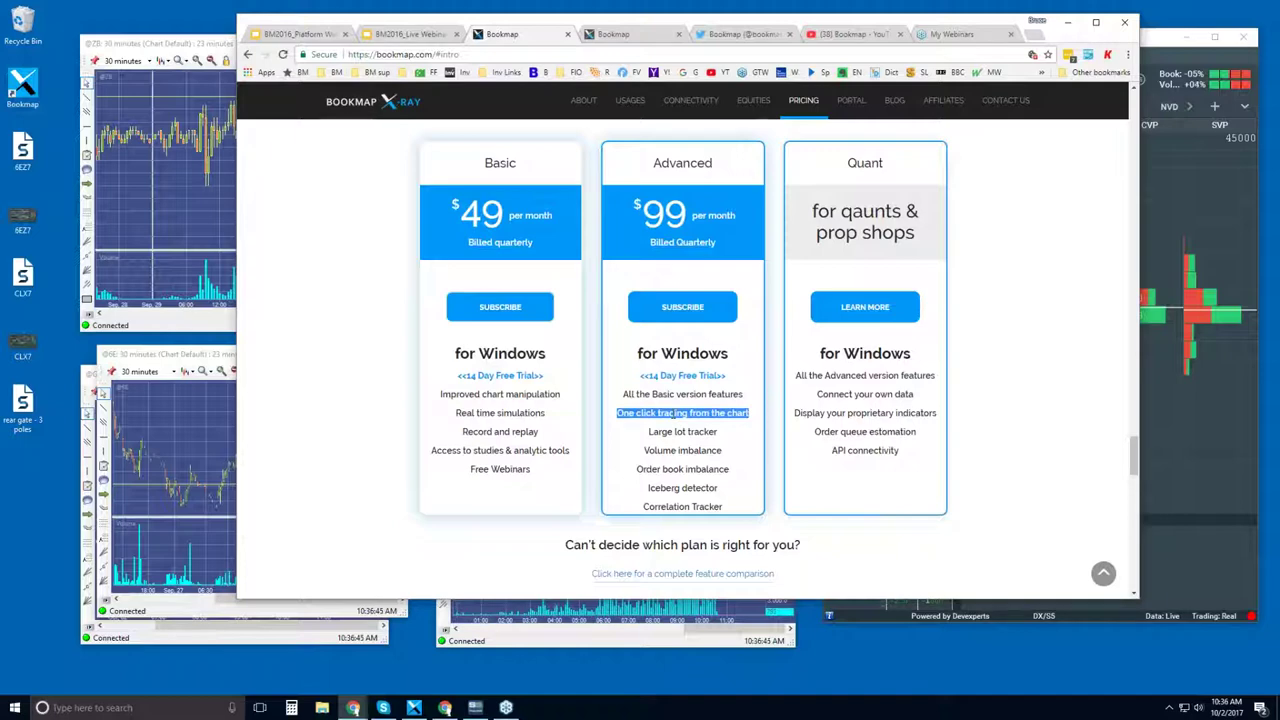
click(672, 414)
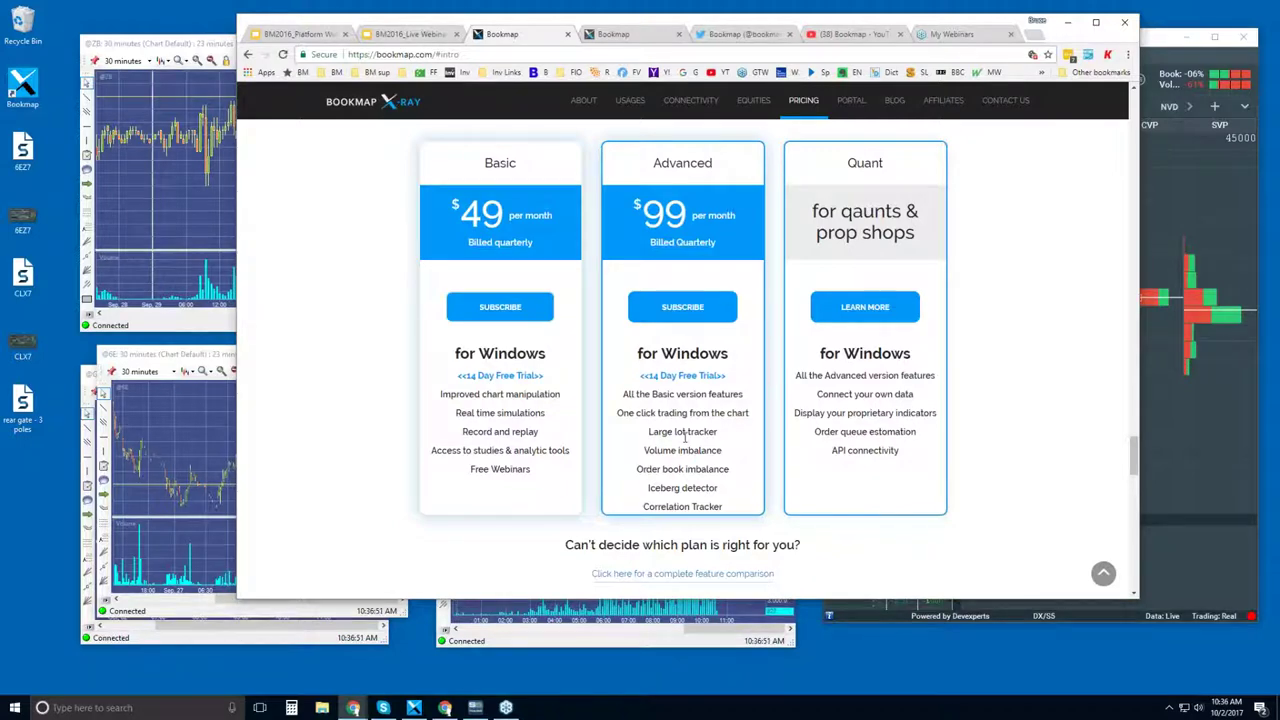
Step: Highlight the Large lot tracker, Iceberg detector and Correlation Tracker features, then clear the selection
drag(649, 431, 724, 508)
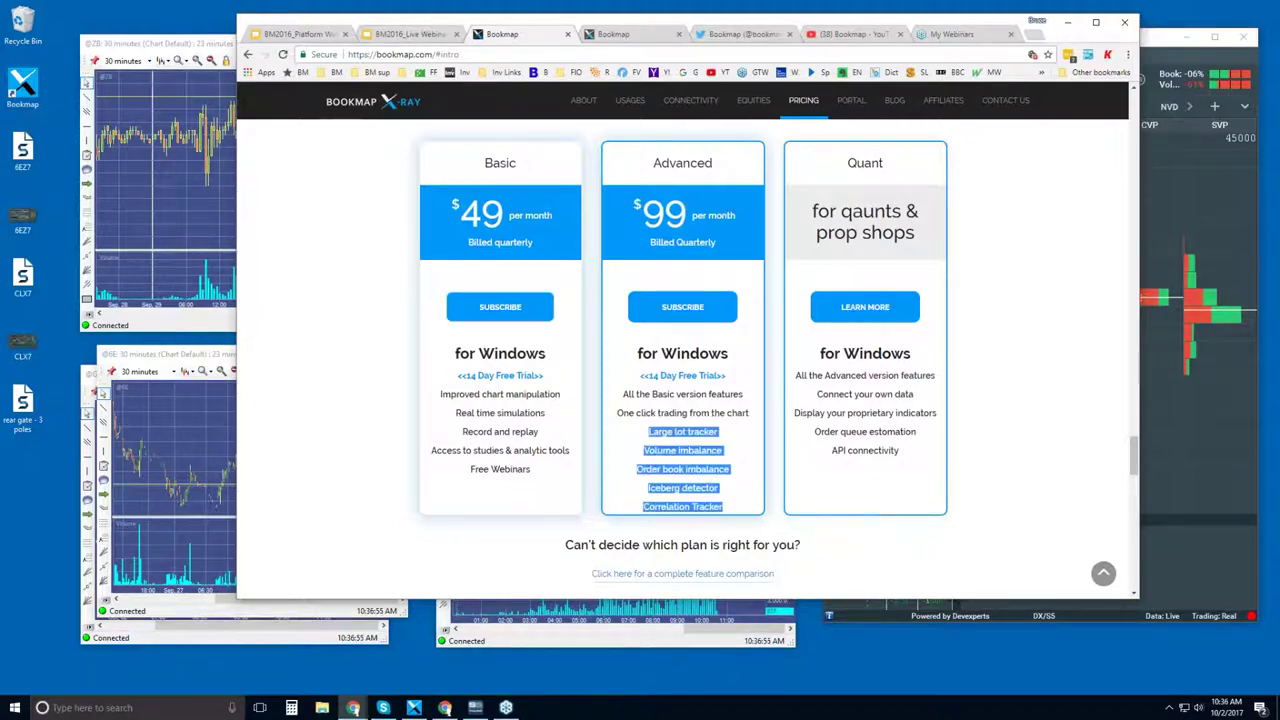
click(660, 436)
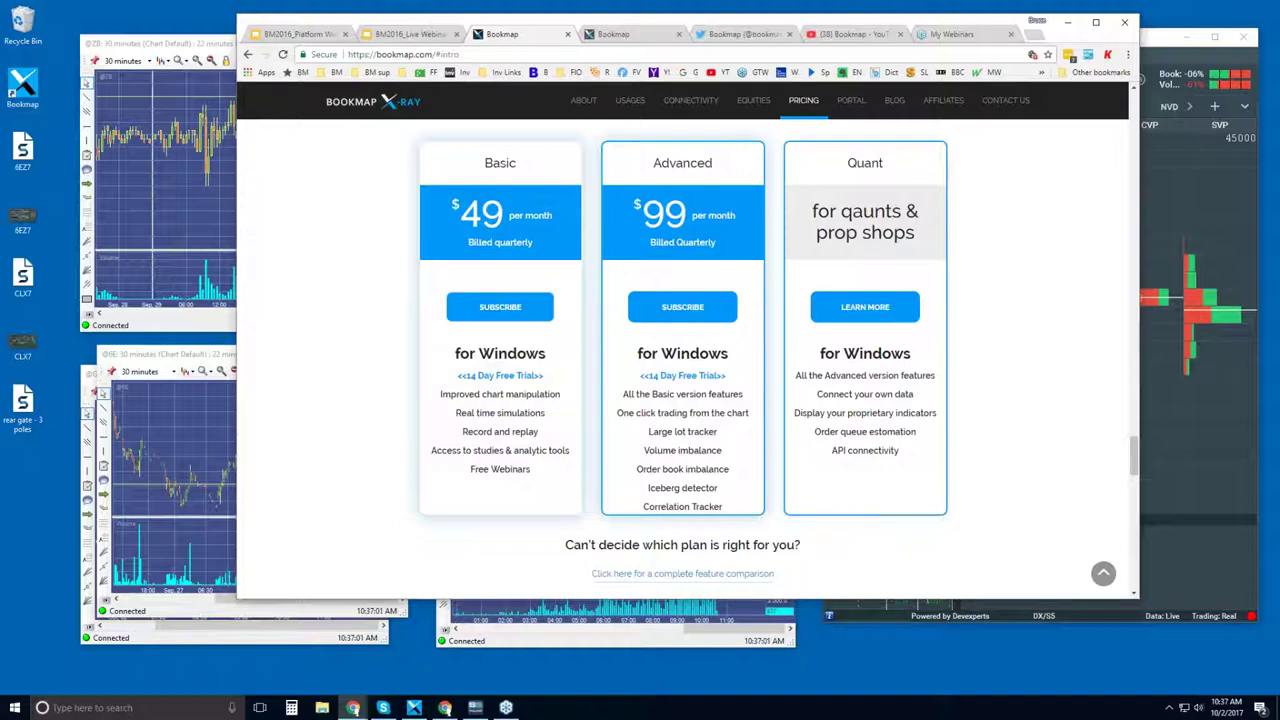
drag(648, 488, 718, 488)
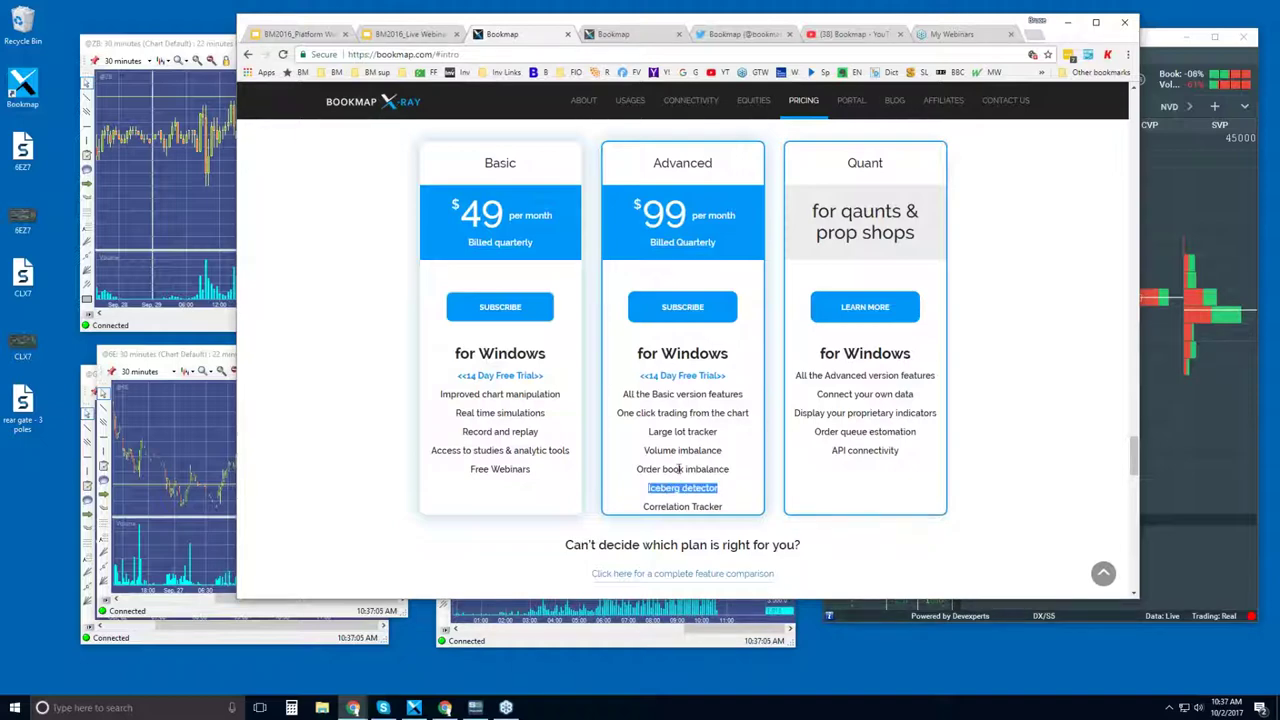
drag(673, 469, 686, 469)
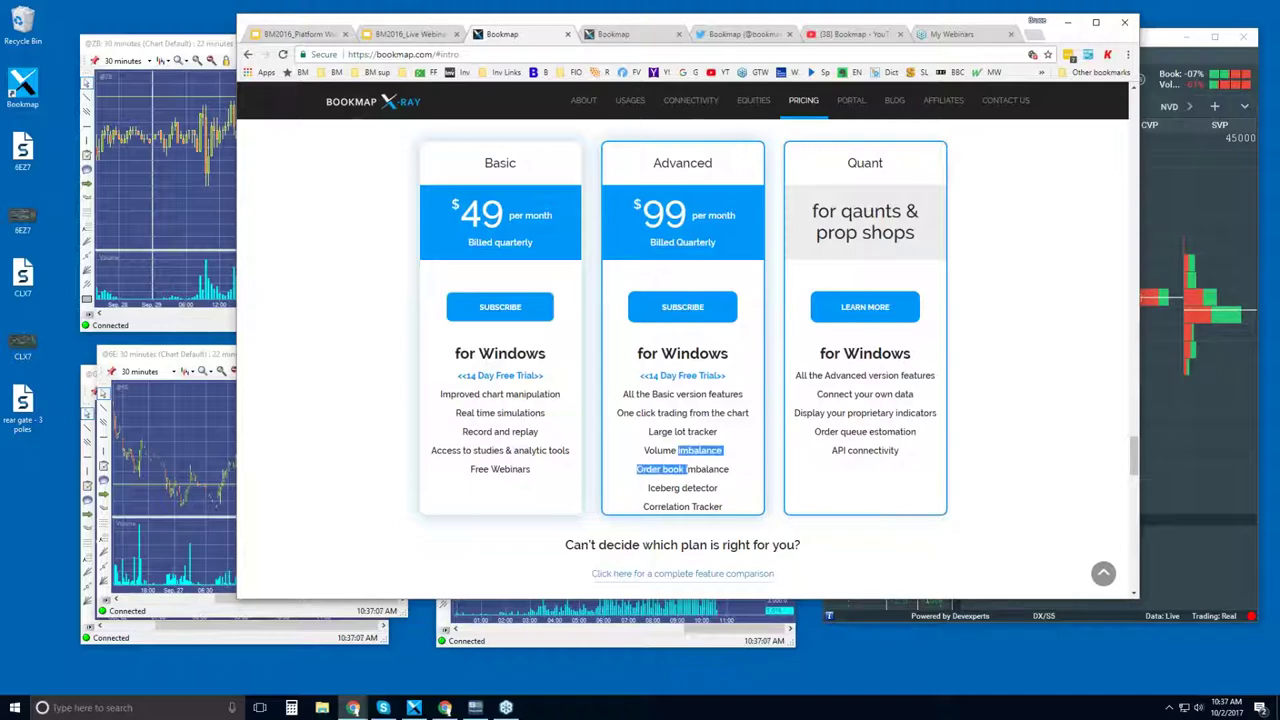
double_click(679, 507)
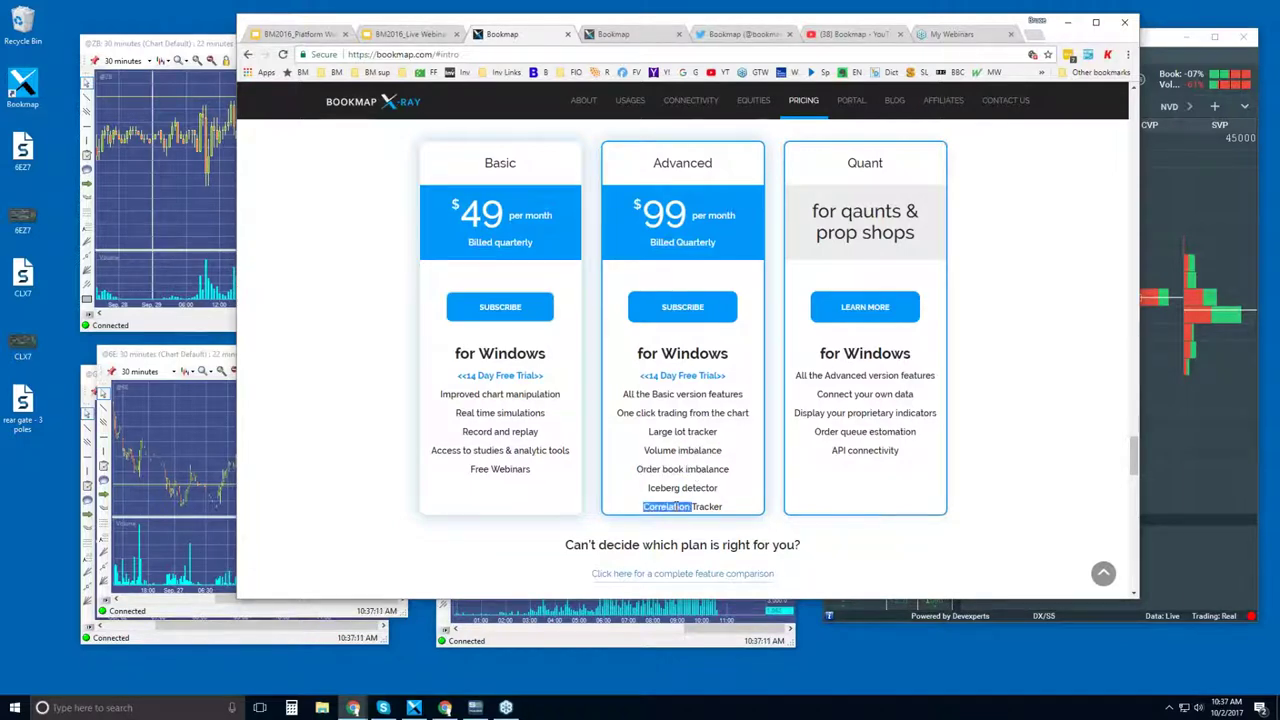
click(679, 507)
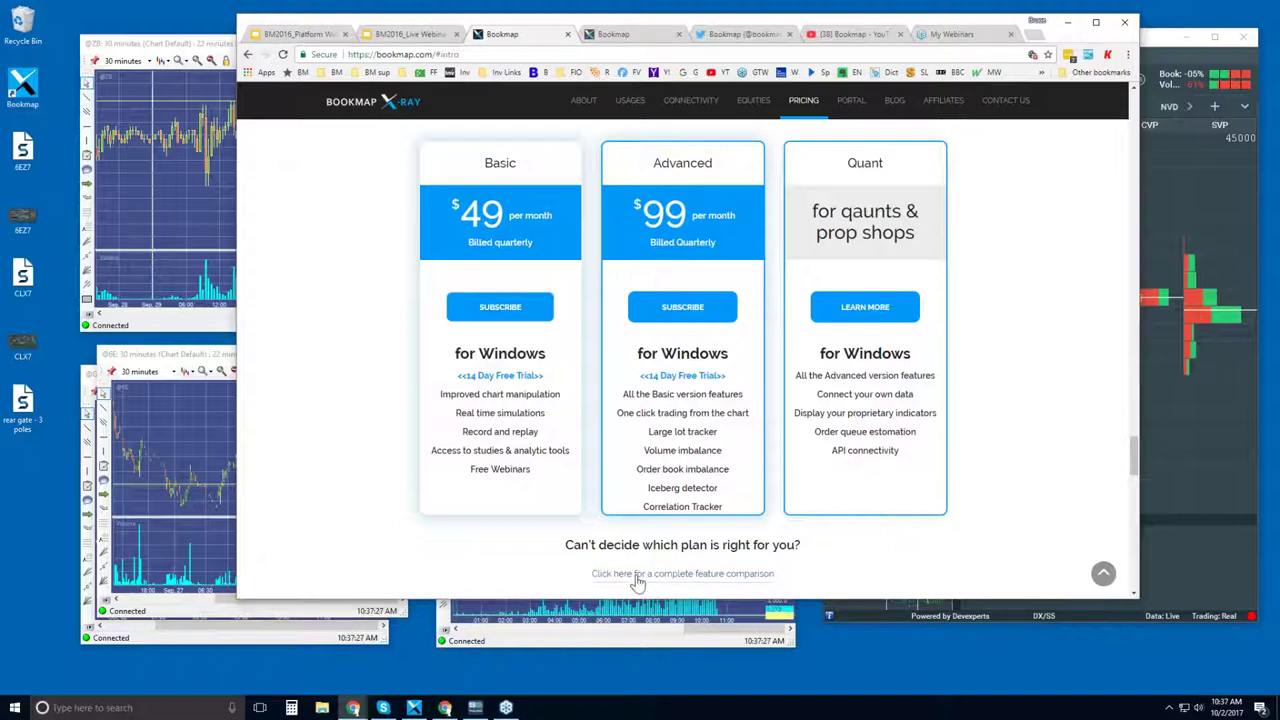
Step: View the Bookmap Versions feature comparison table, close it, and switch to Bookmap's Twitter profile
click(731, 578)
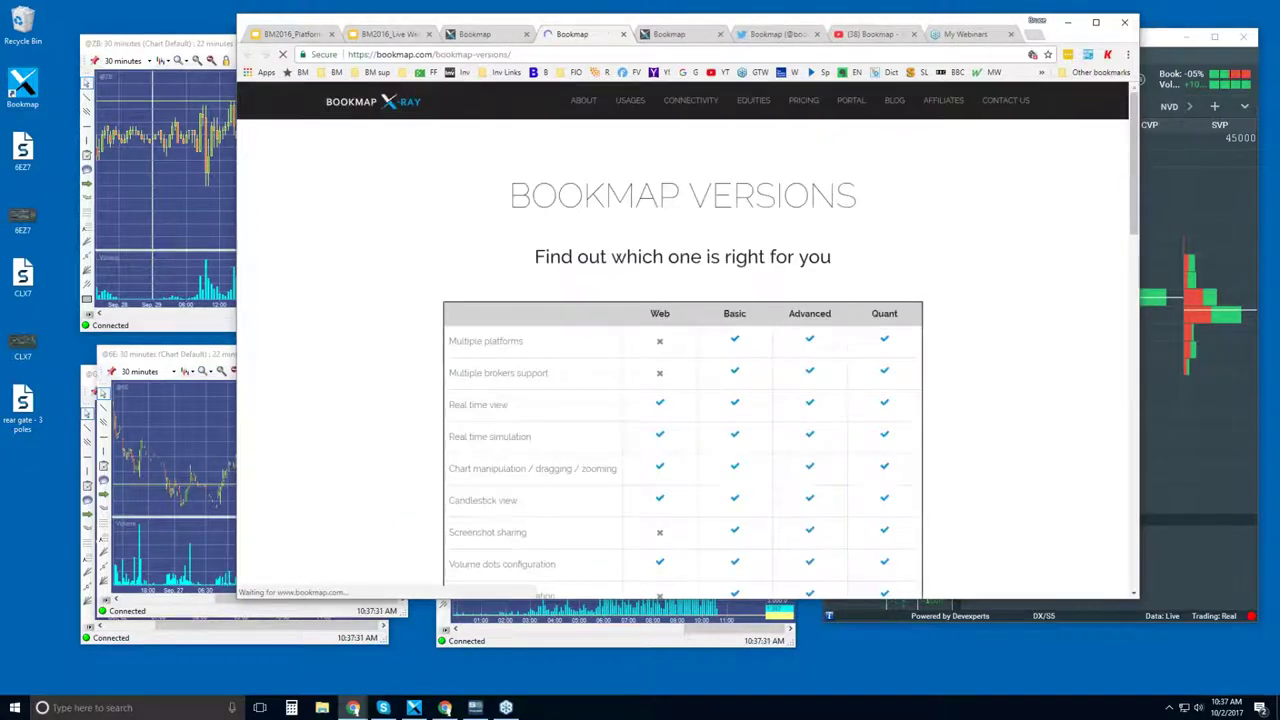
drag(1135, 140, 1095, 153)
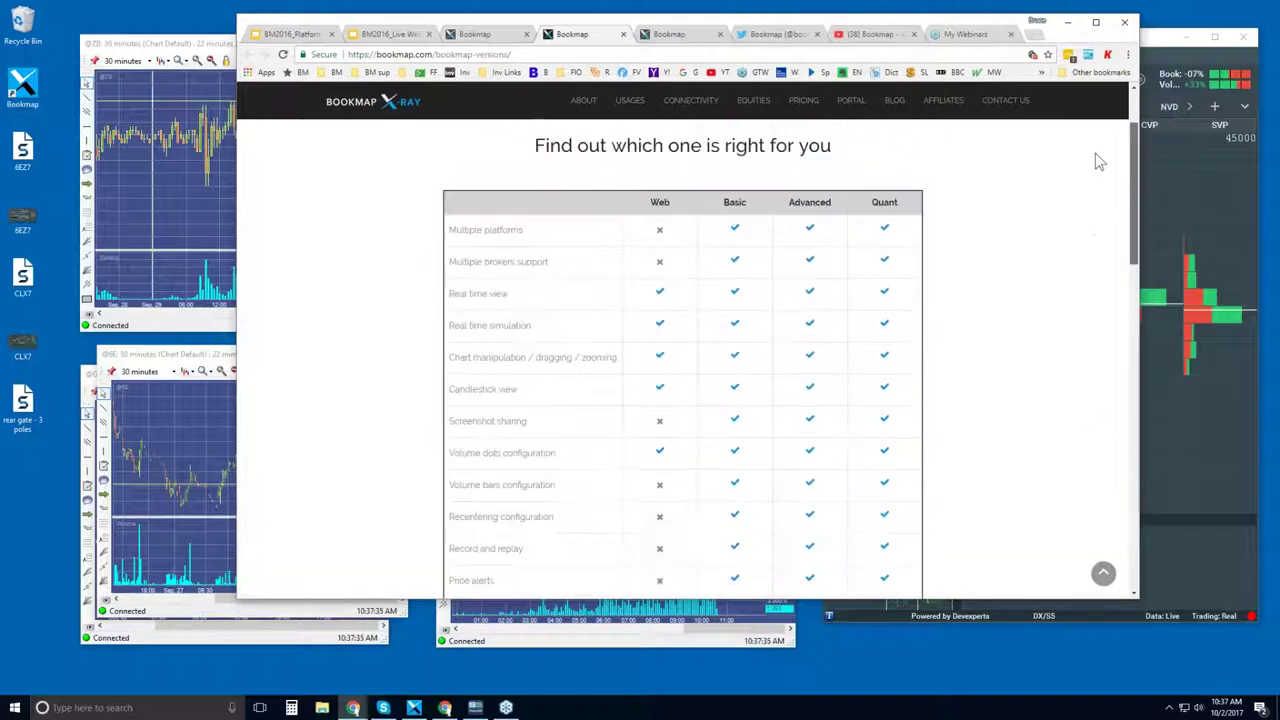
click(623, 34)
click(685, 36)
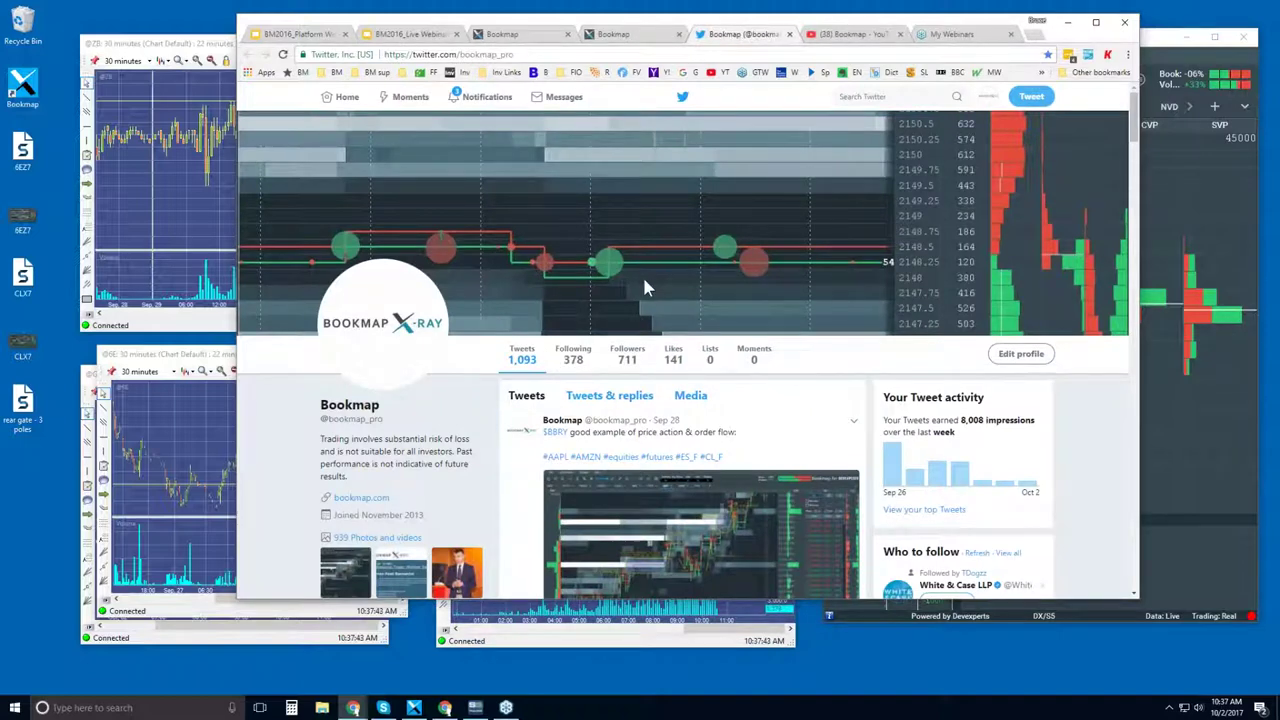
Step: On Bookmap's YouTube channel, pause the intro video and browse to the Order Flow and Pro Trader Webinar rows
click(848, 34)
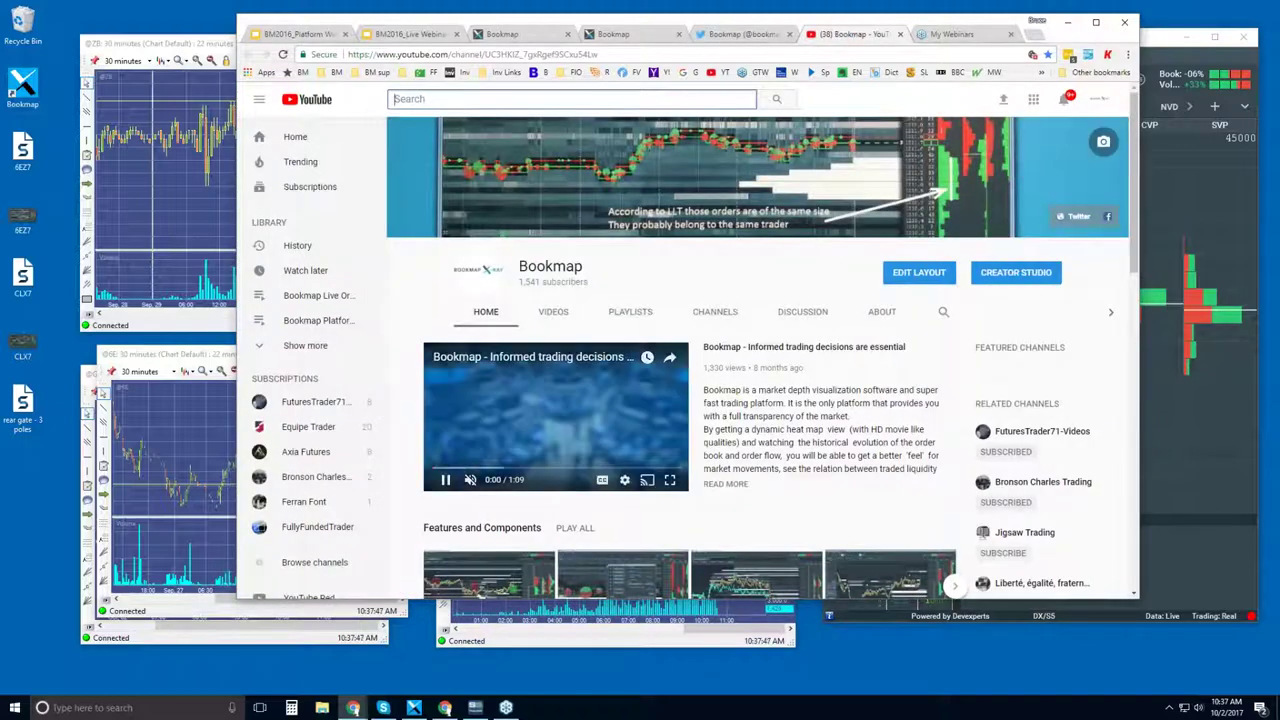
click(446, 480)
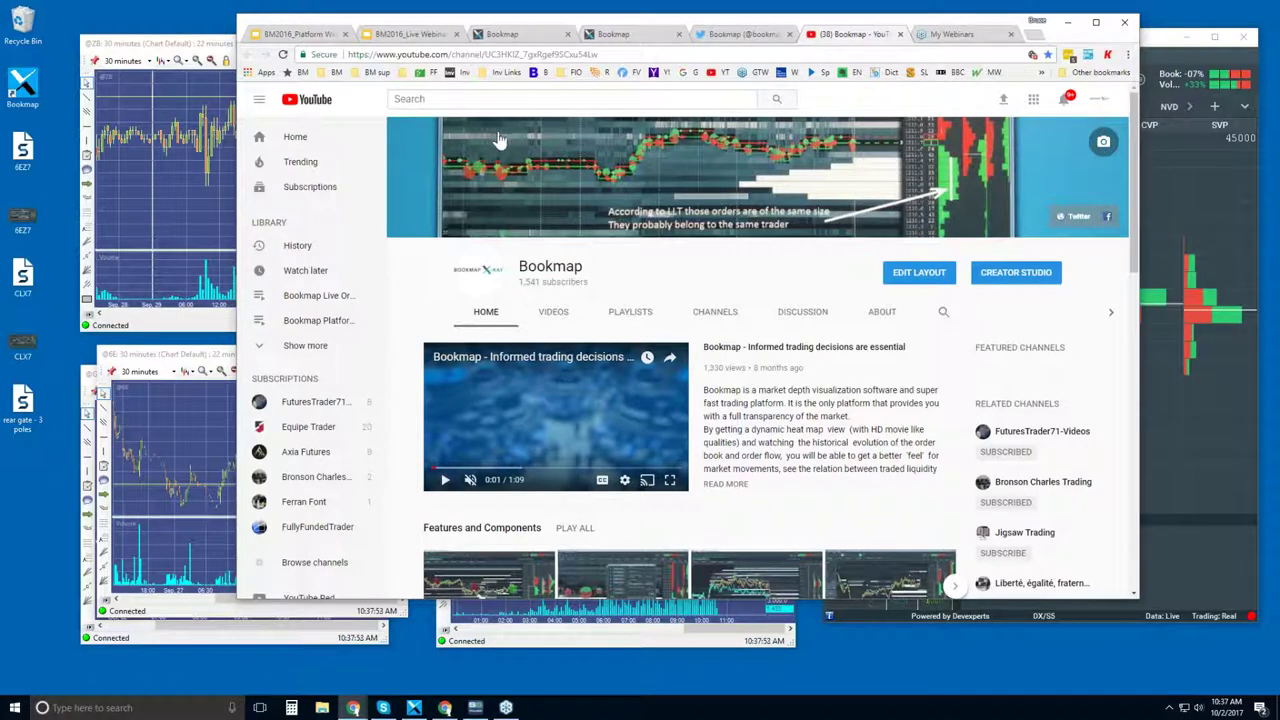
scroll(574, 328, down, 3)
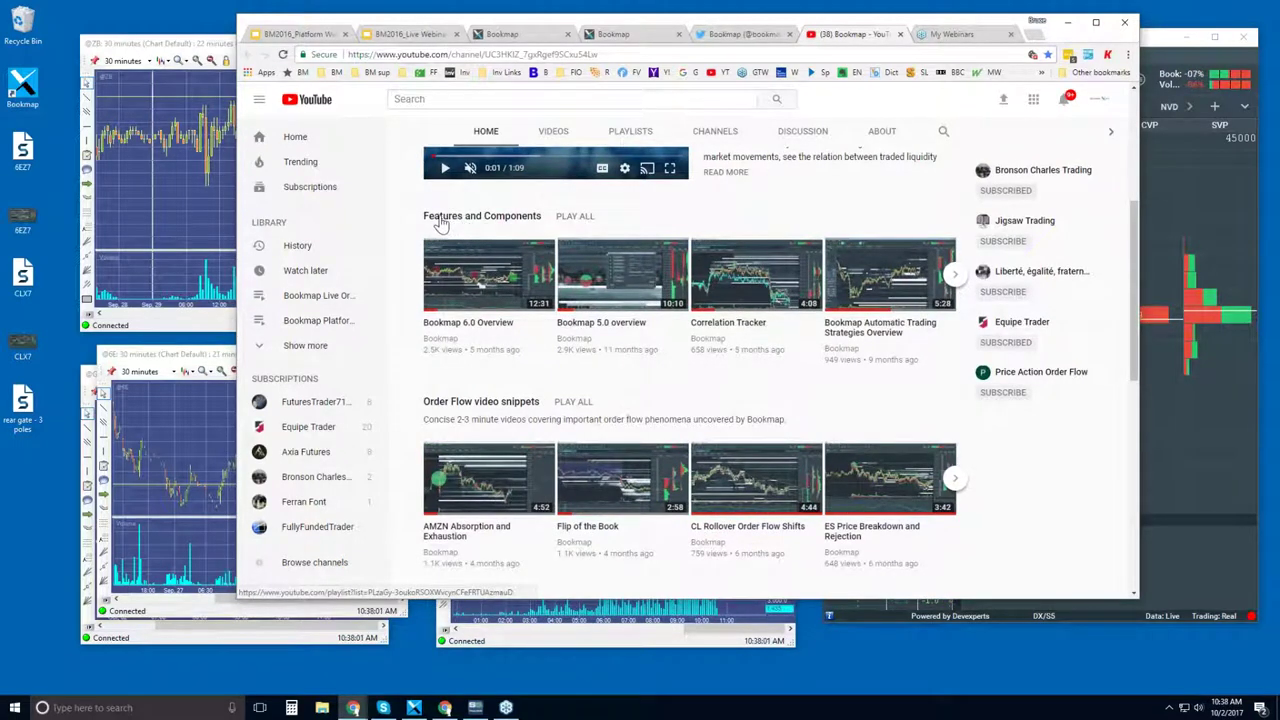
scroll(555, 324, up, 2)
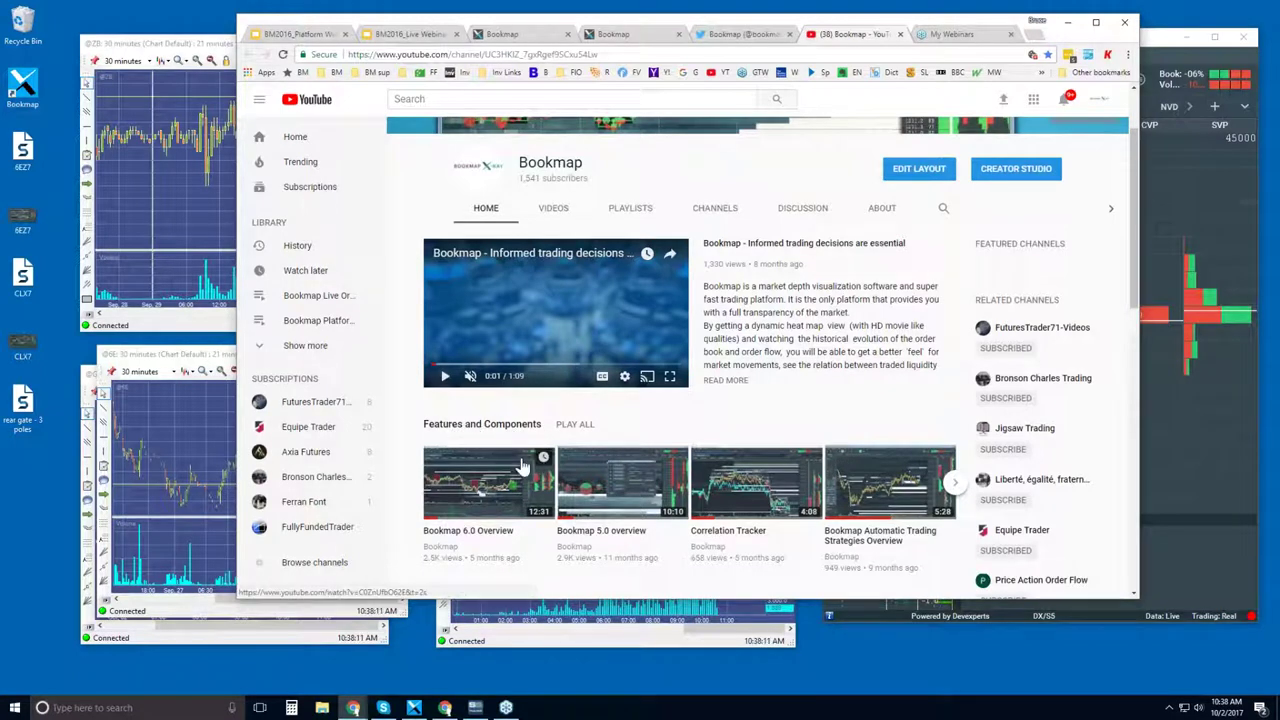
scroll(530, 412, down, 1)
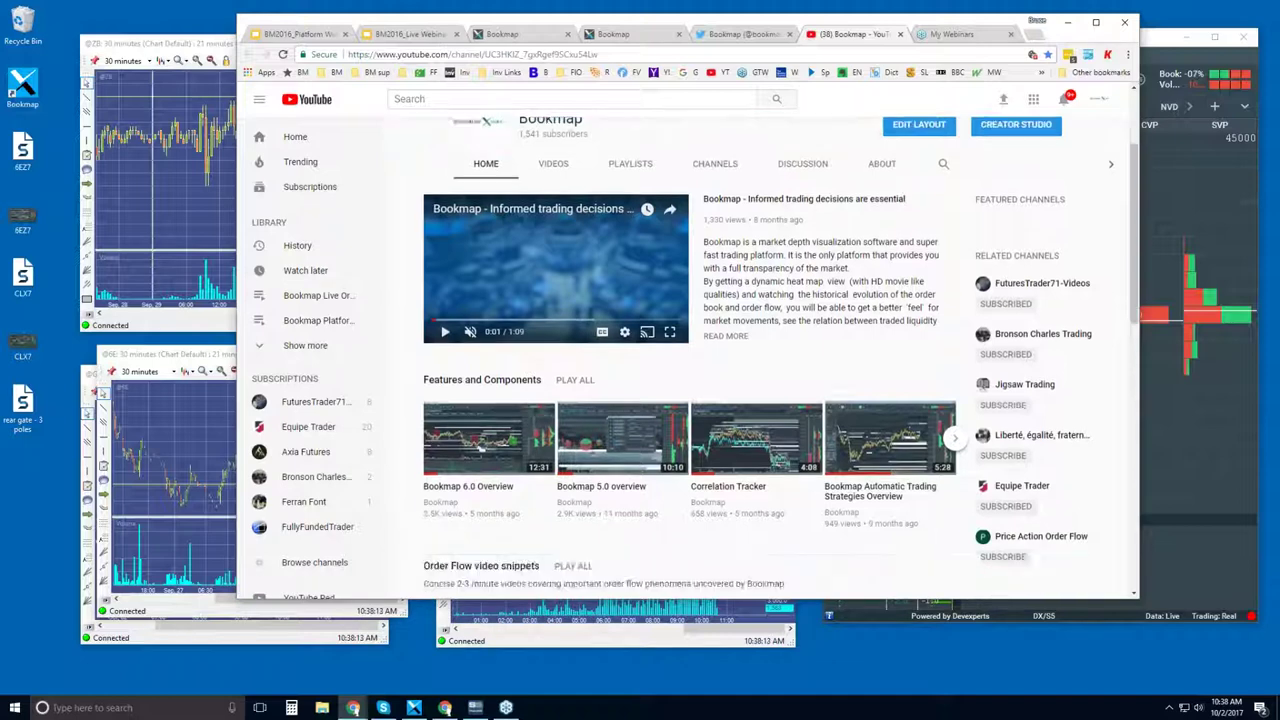
scroll(481, 448, down, 2)
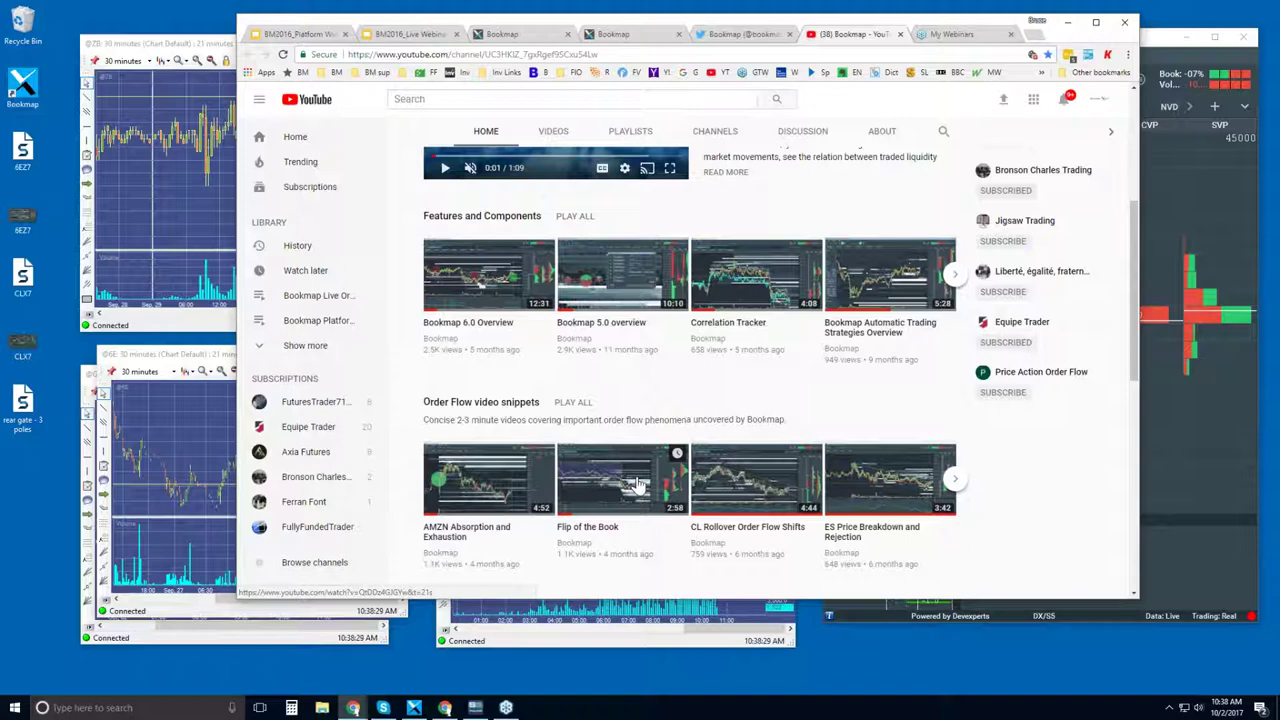
scroll(637, 484, down, 2)
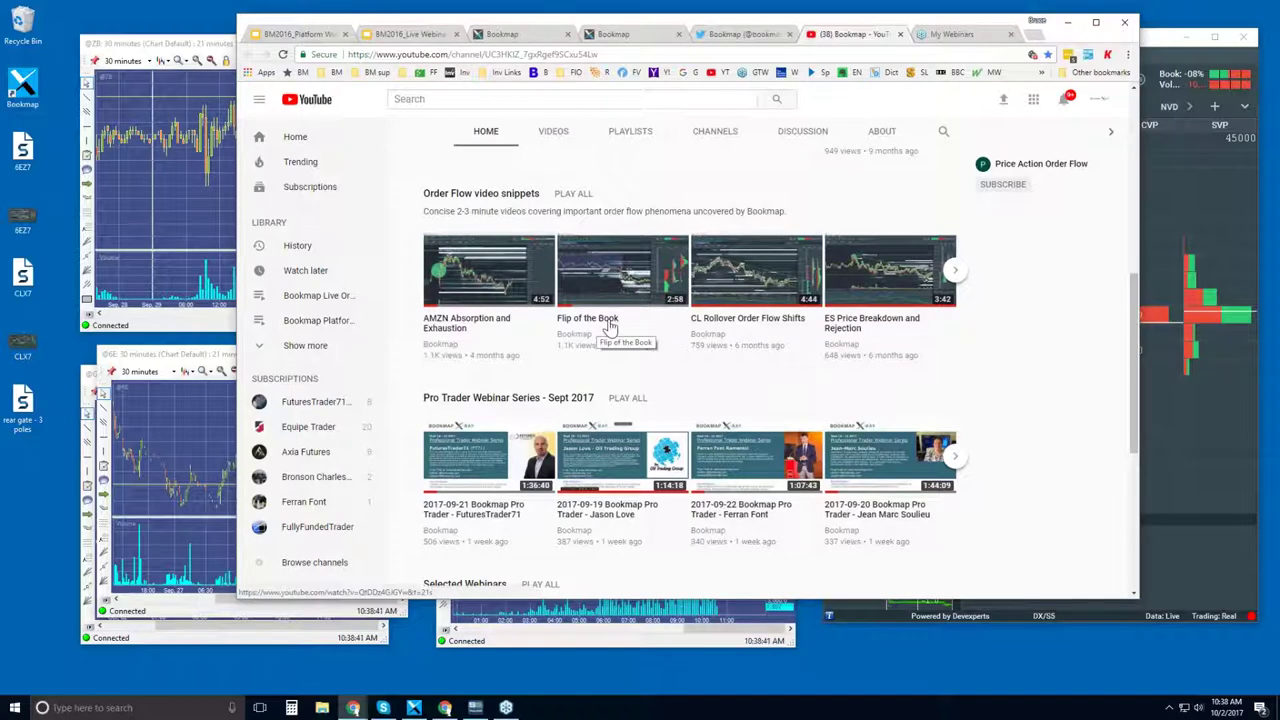
scroll(605, 330, up, 1)
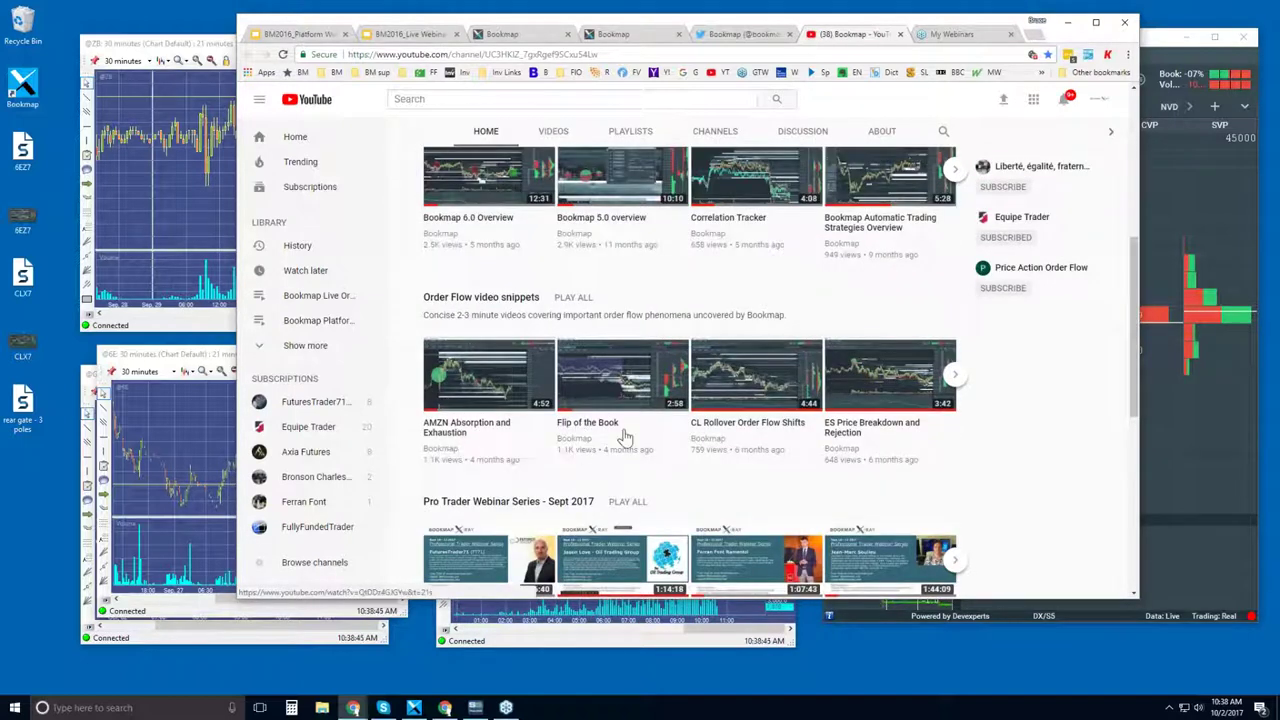
scroll(620, 385, down, 1)
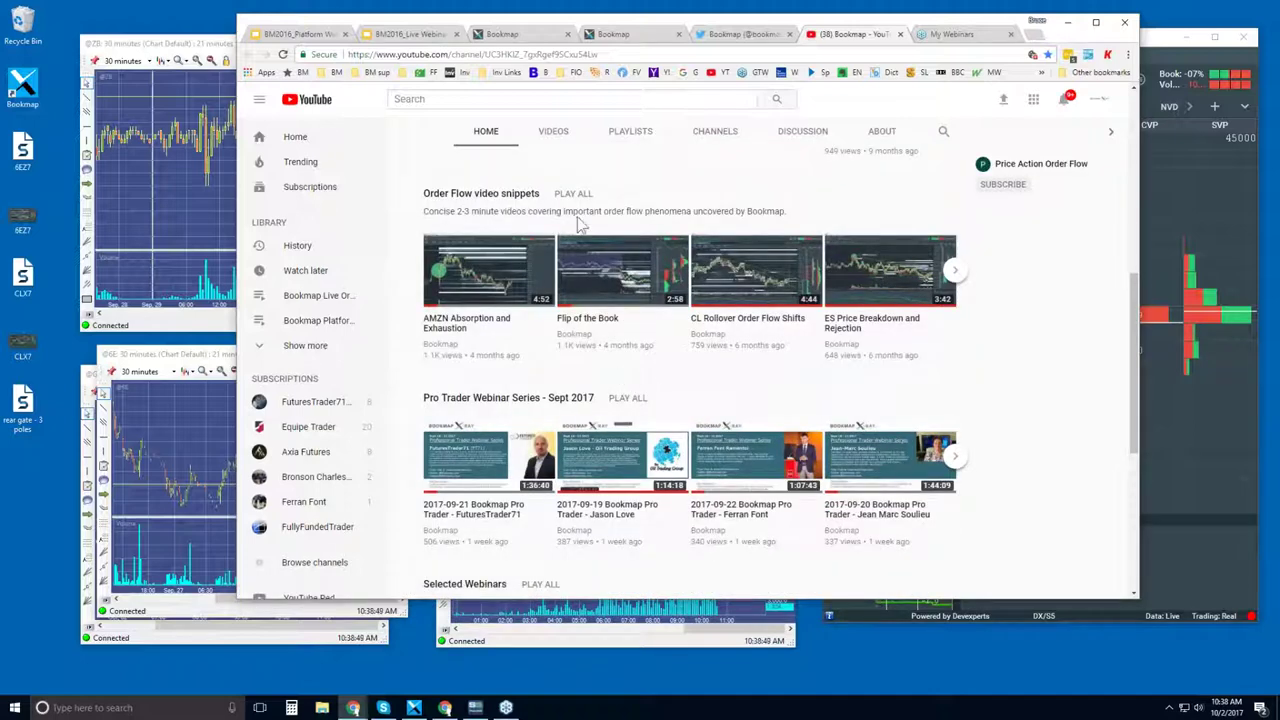
Step: Bring the main Bookmap heatmap window to the front and maximise it
click(190, 45)
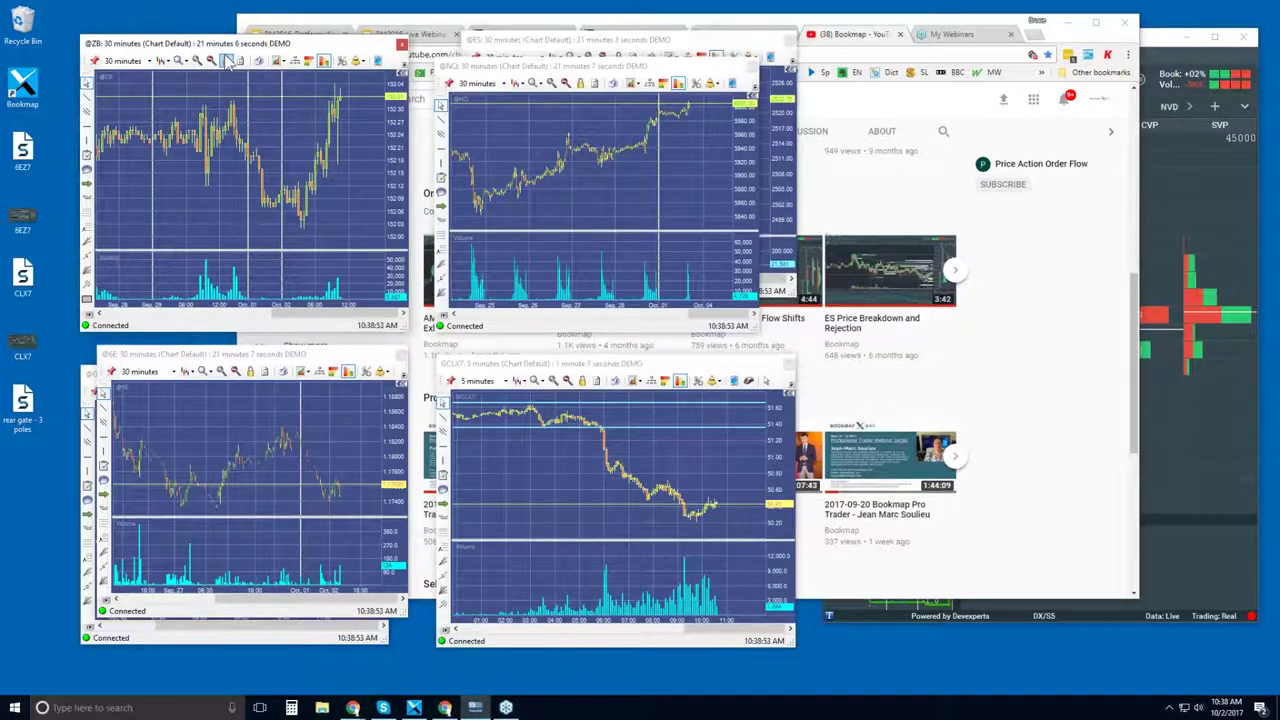
click(645, 40)
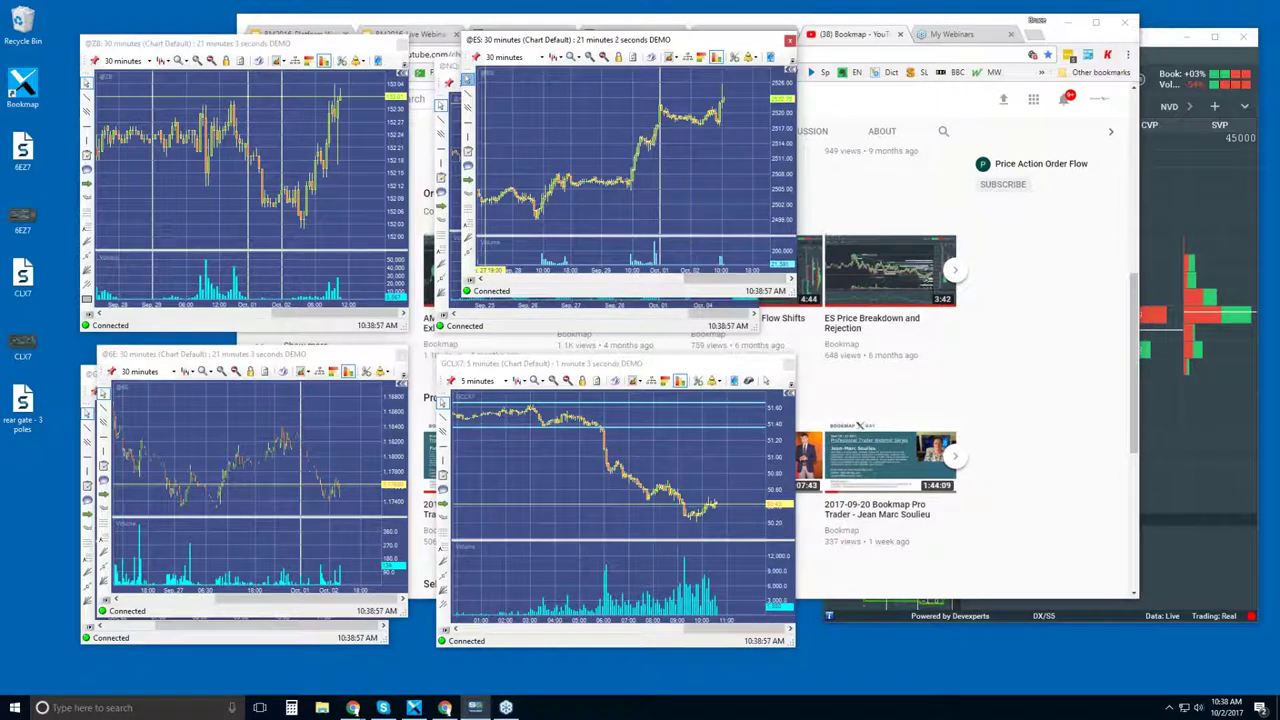
click(455, 76)
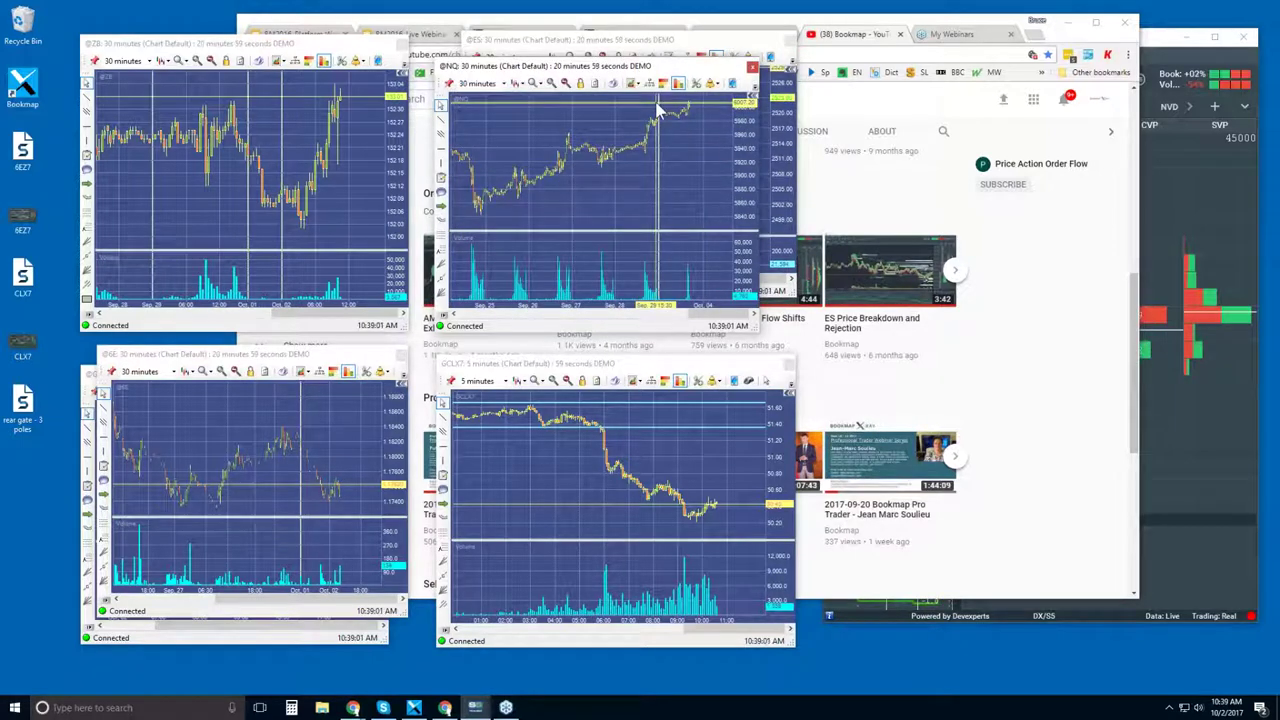
click(1153, 68)
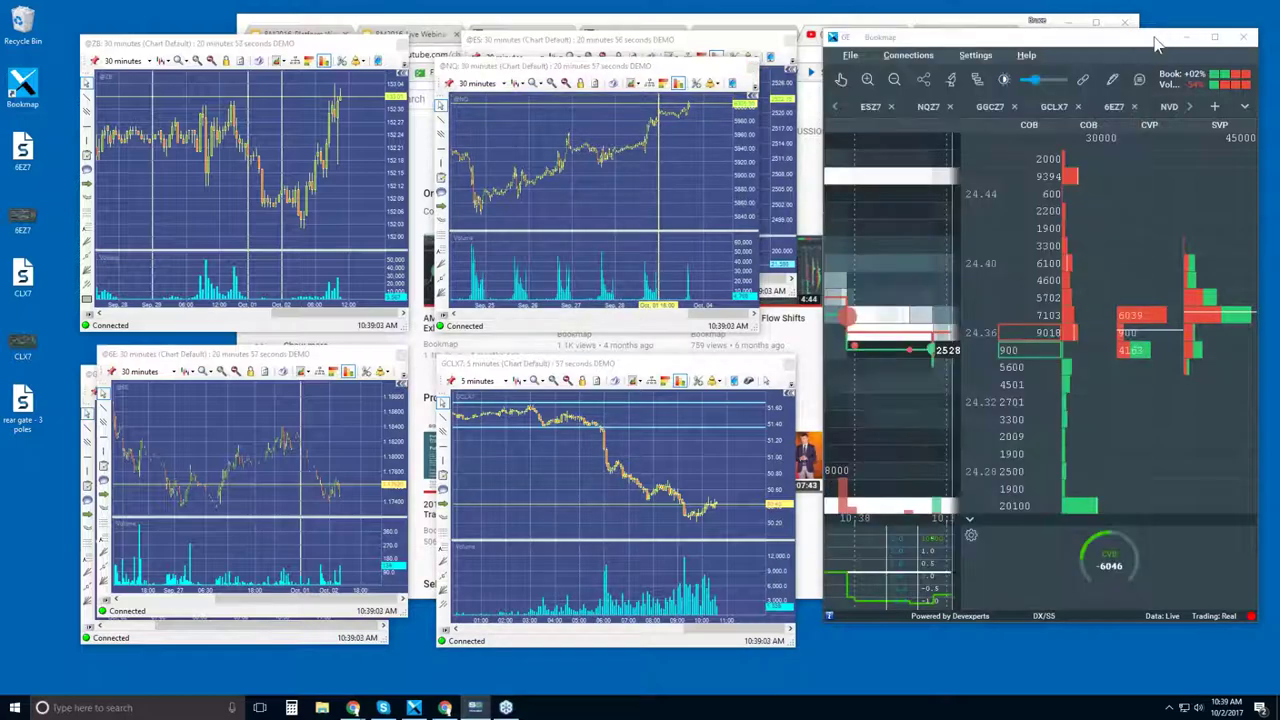
double_click(1126, 40)
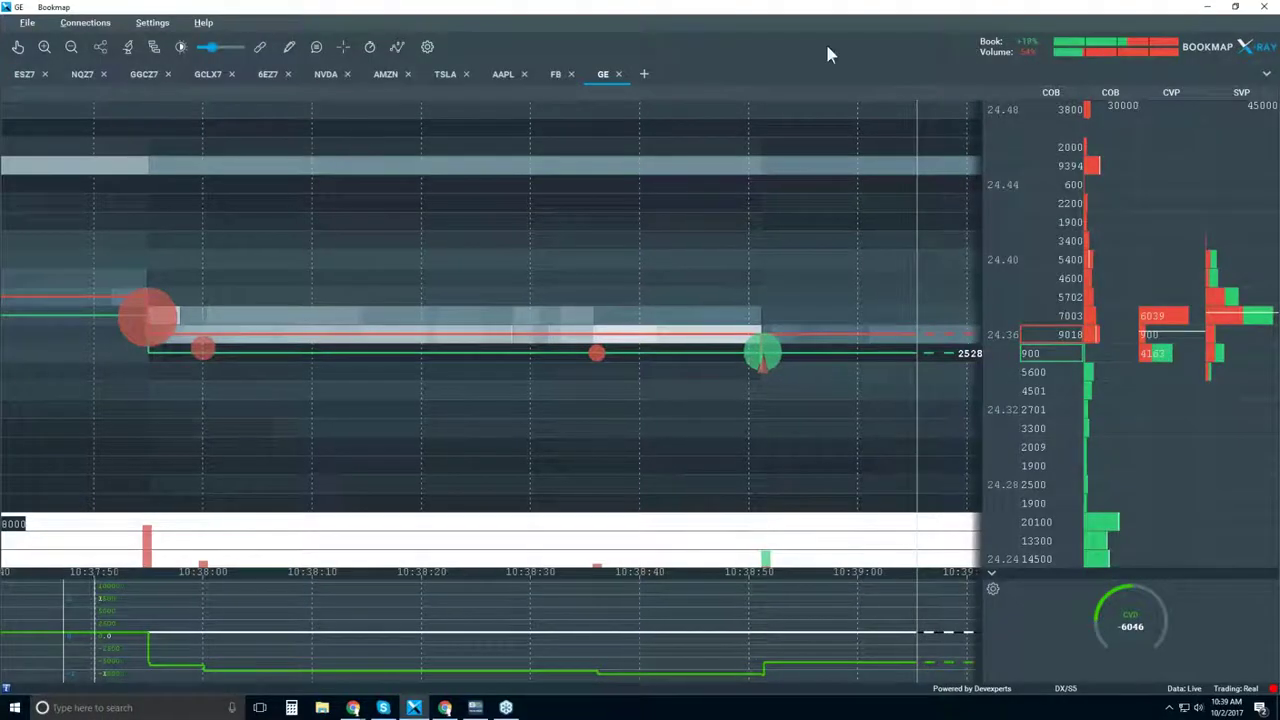
scroll(718, 280, down, 5)
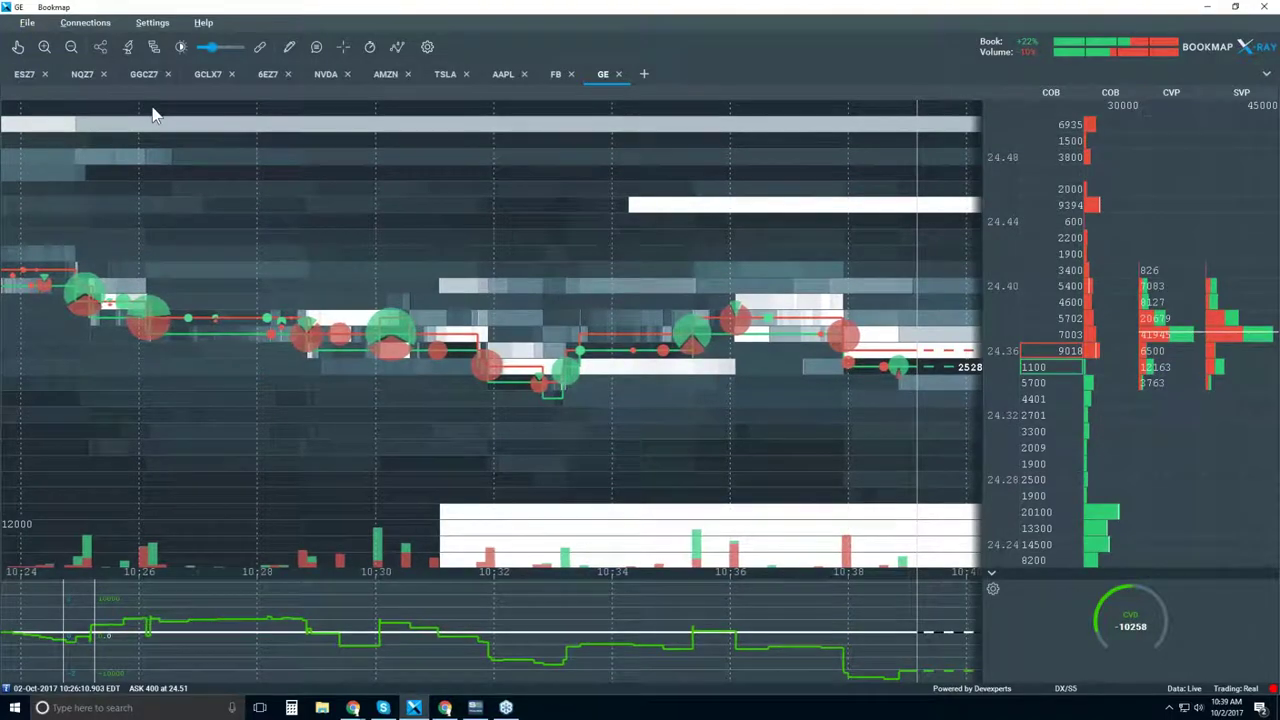
Step: Show the E-Mini Nasdaq NQZ7 chart and zoom its time axis out to about 09:30–10:45
click(85, 78)
scroll(535, 243, down, 3)
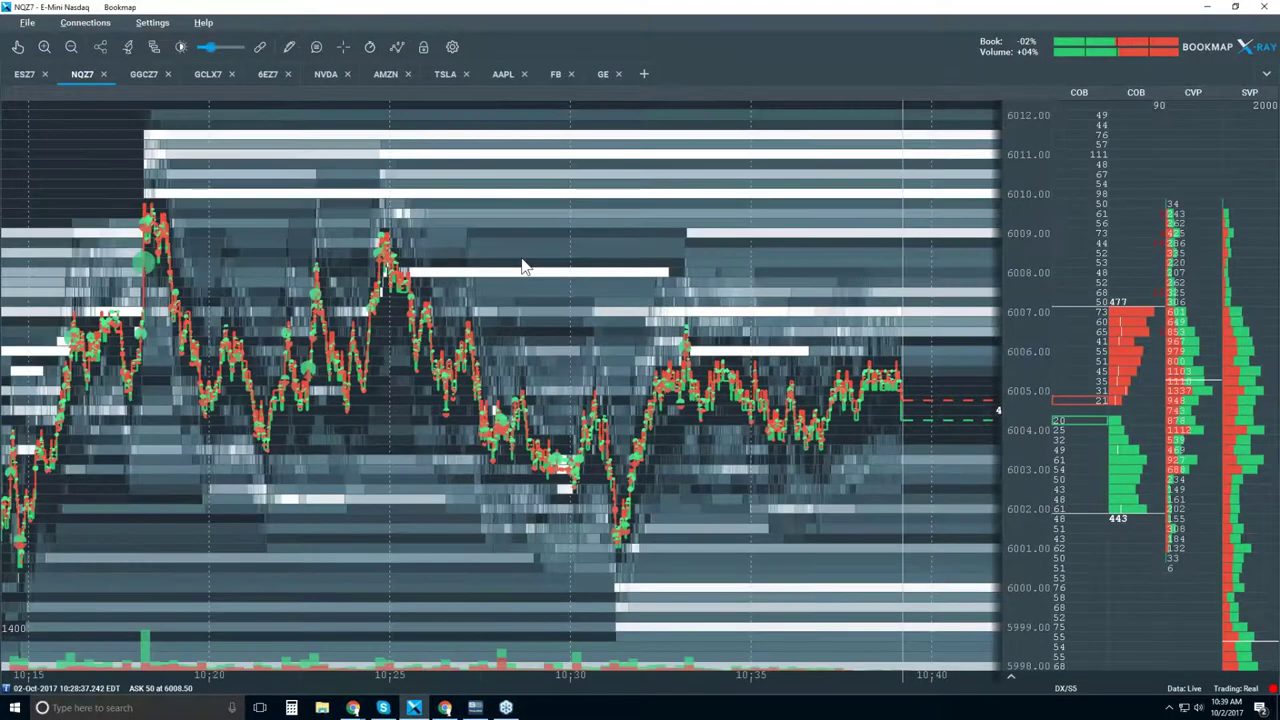
scroll(522, 265, down, 2)
scroll(521, 258, down, 2)
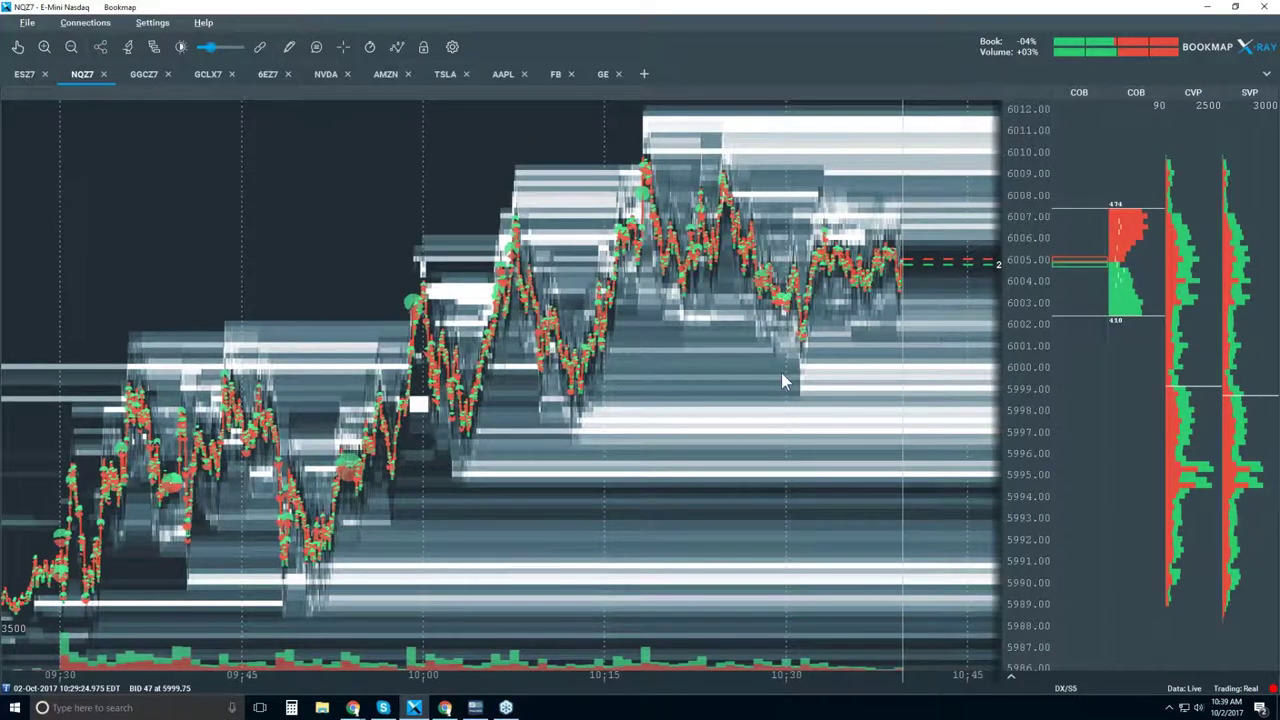
Step: Turn on Candlestick Bars, hide Volume Dots, Best Bid/Ask, Heatmap and Extended, and zoom out to 08:30
click(397, 53)
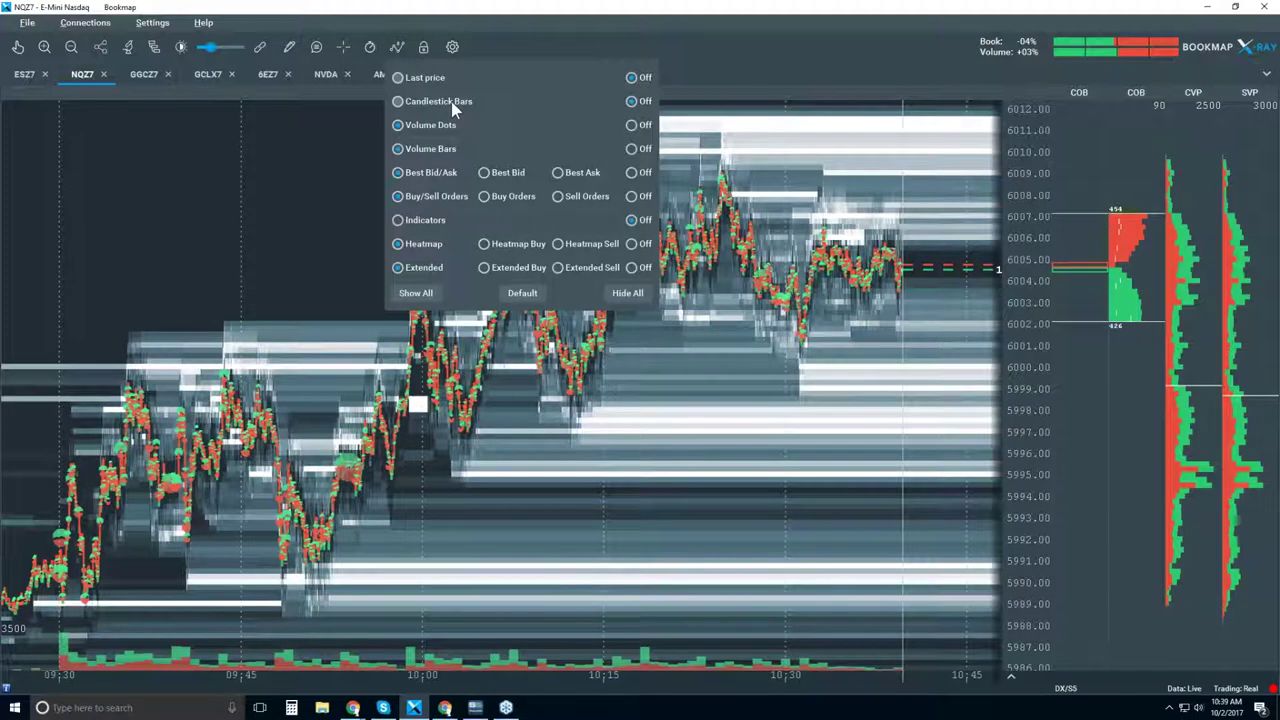
click(721, 332)
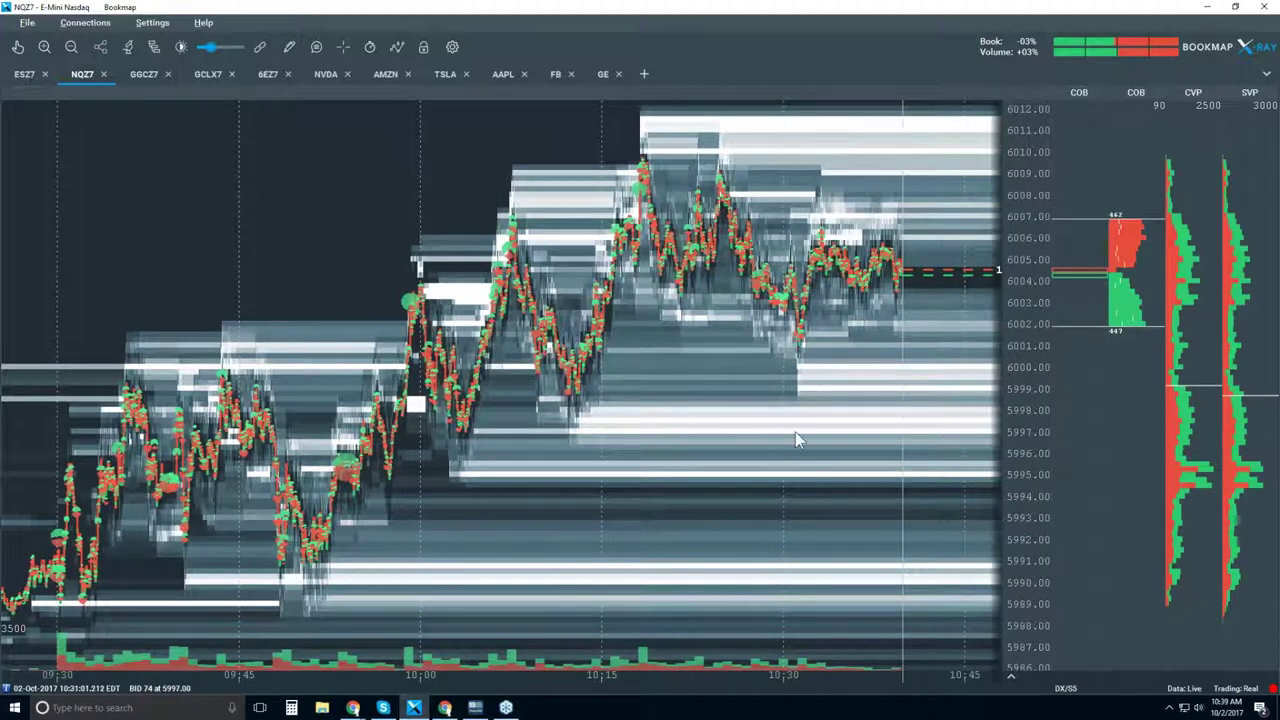
click(397, 47)
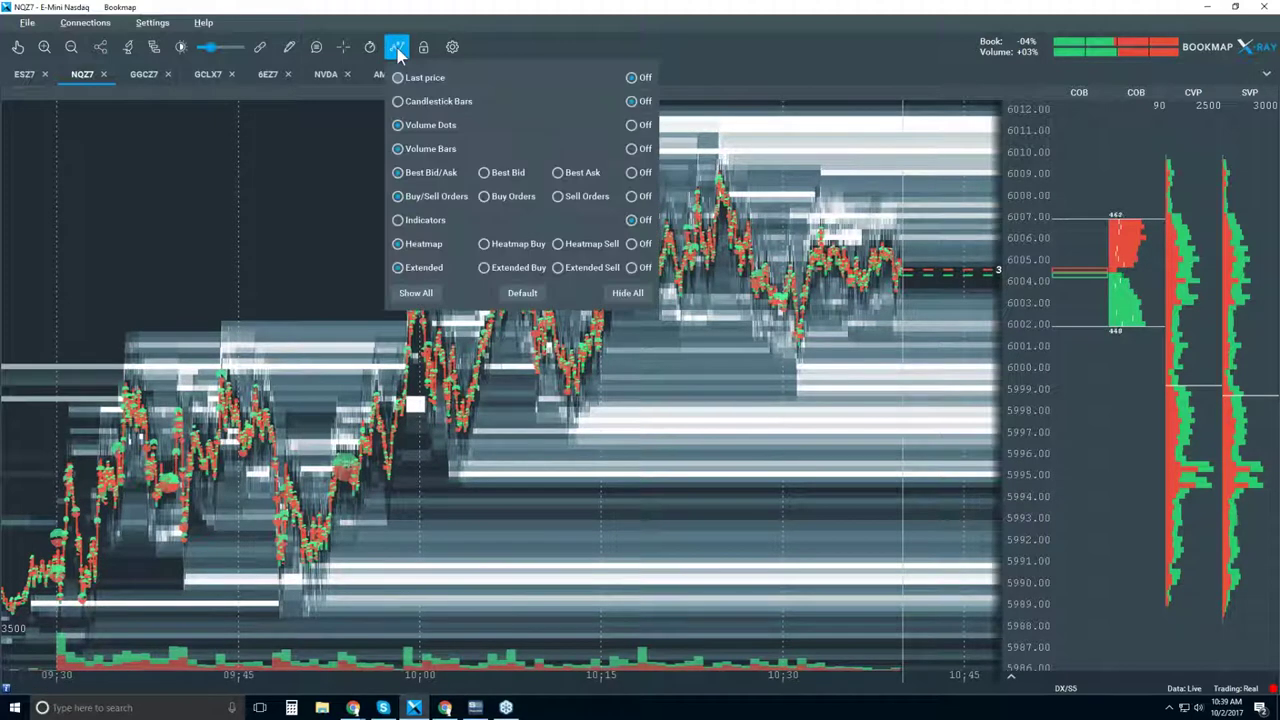
click(400, 101)
click(634, 124)
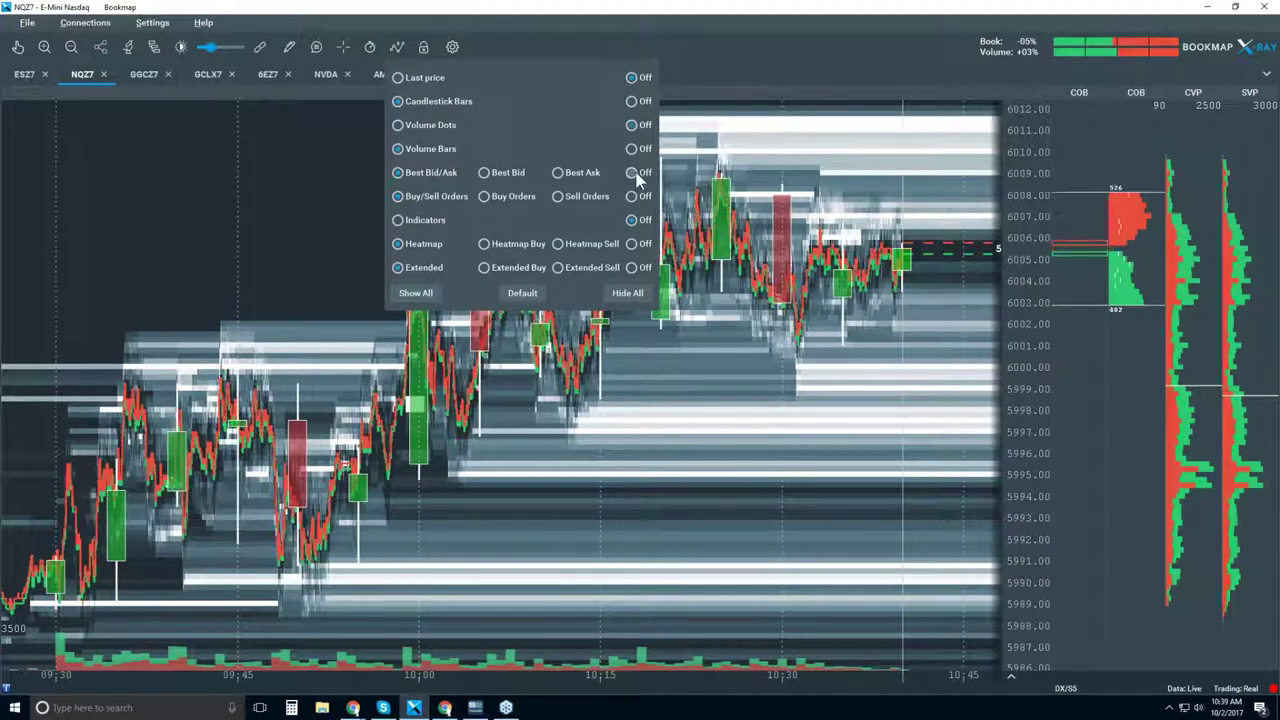
click(634, 172)
click(633, 243)
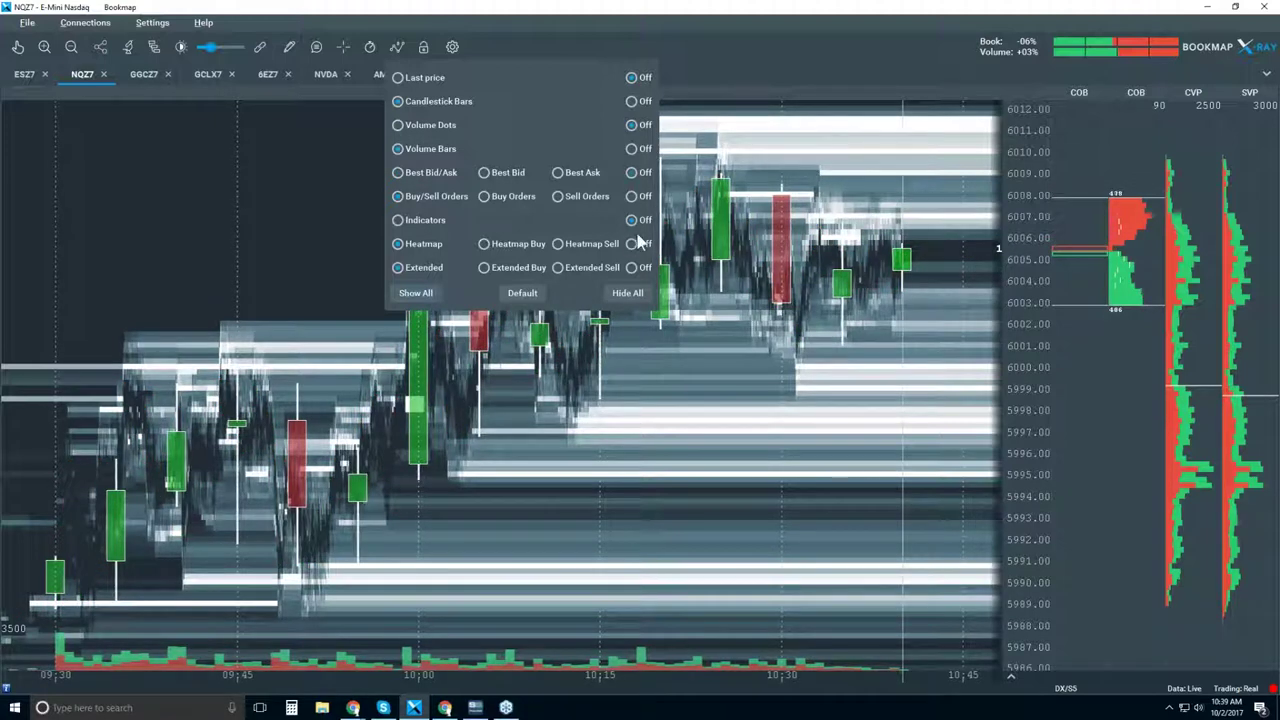
click(633, 267)
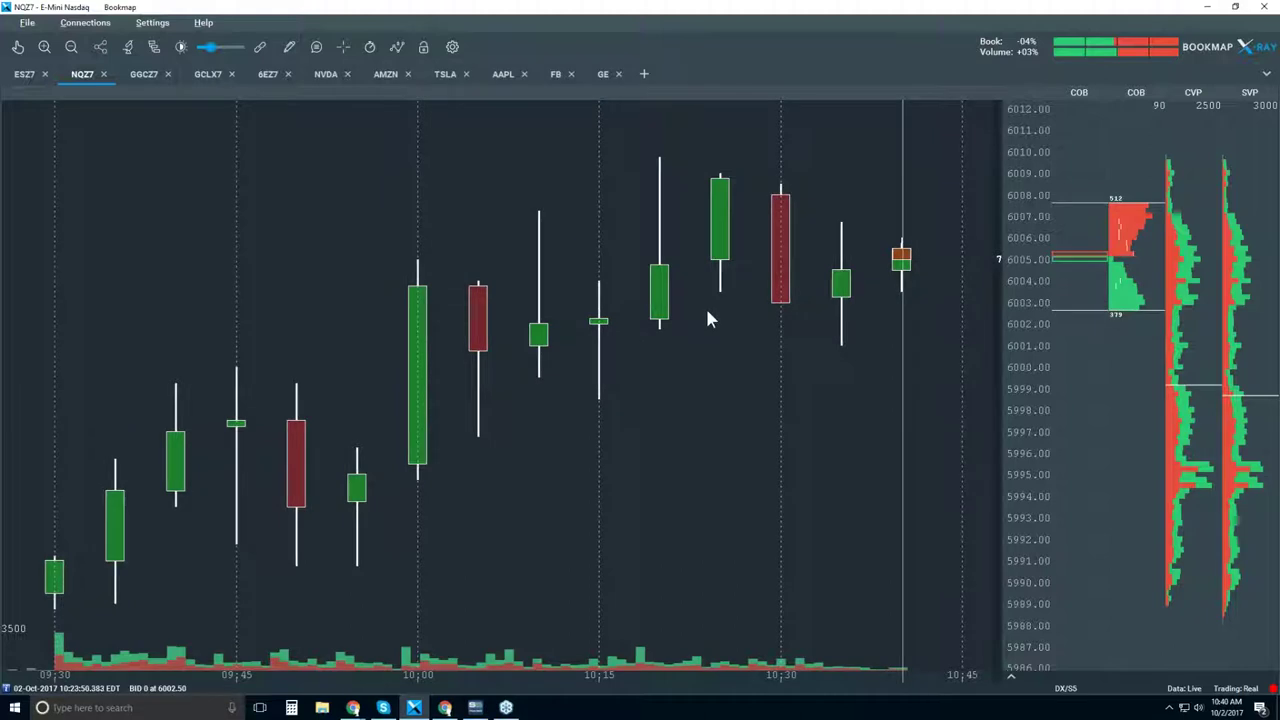
scroll(707, 318, down, 5)
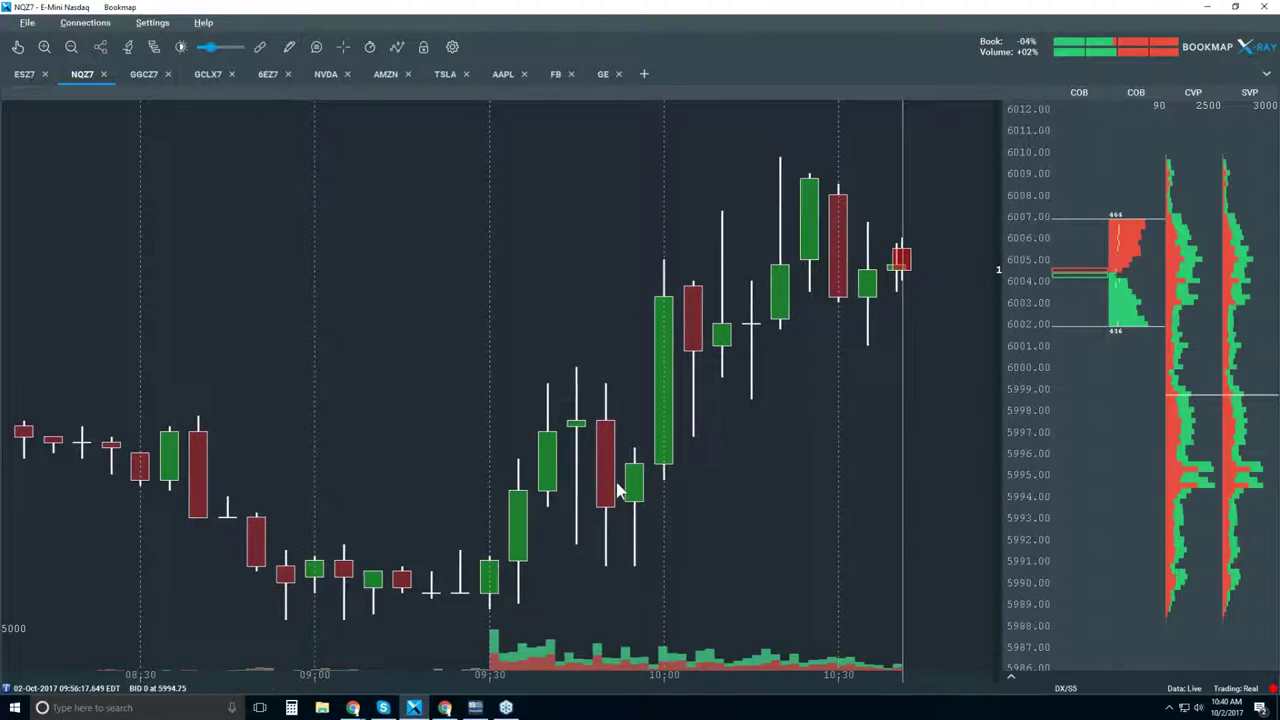
Step: Turn Best Bid/Ask back on and zoom in on the 09:10–09:45 period
click(399, 48)
click(440, 178)
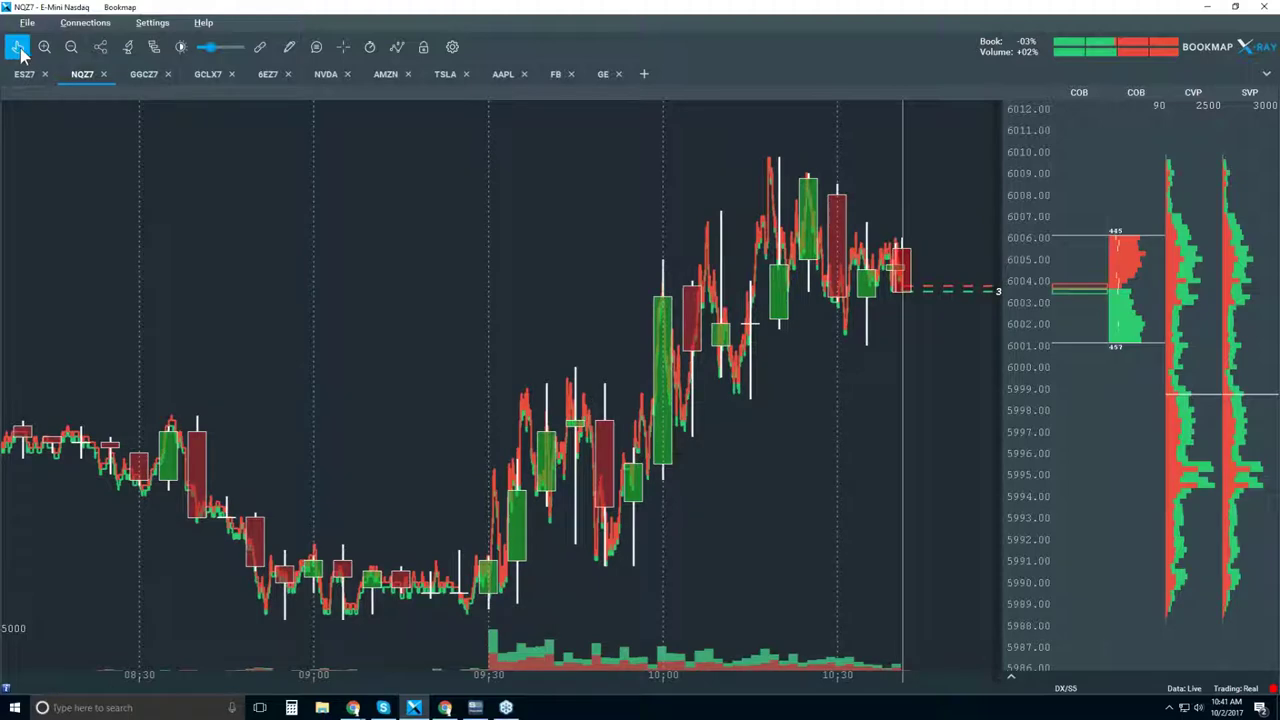
scroll(491, 540, up, 2)
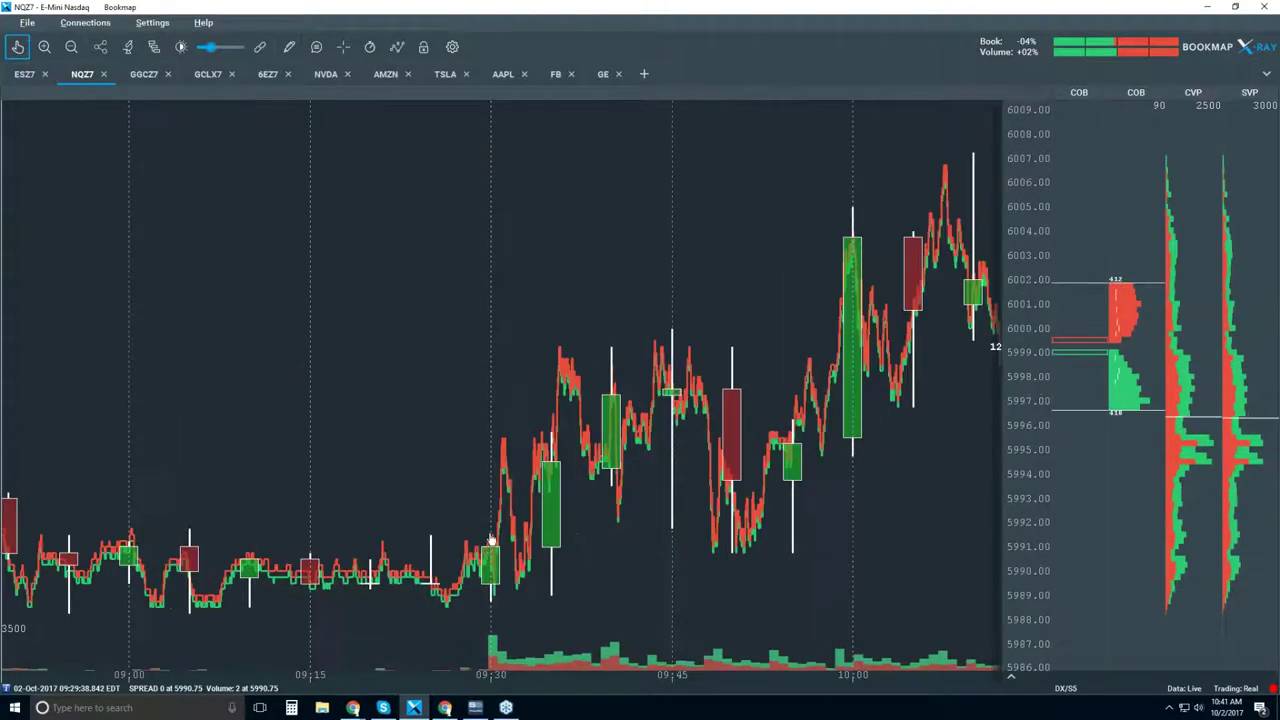
scroll(491, 540, up, 1)
scroll(482, 436, up, 1)
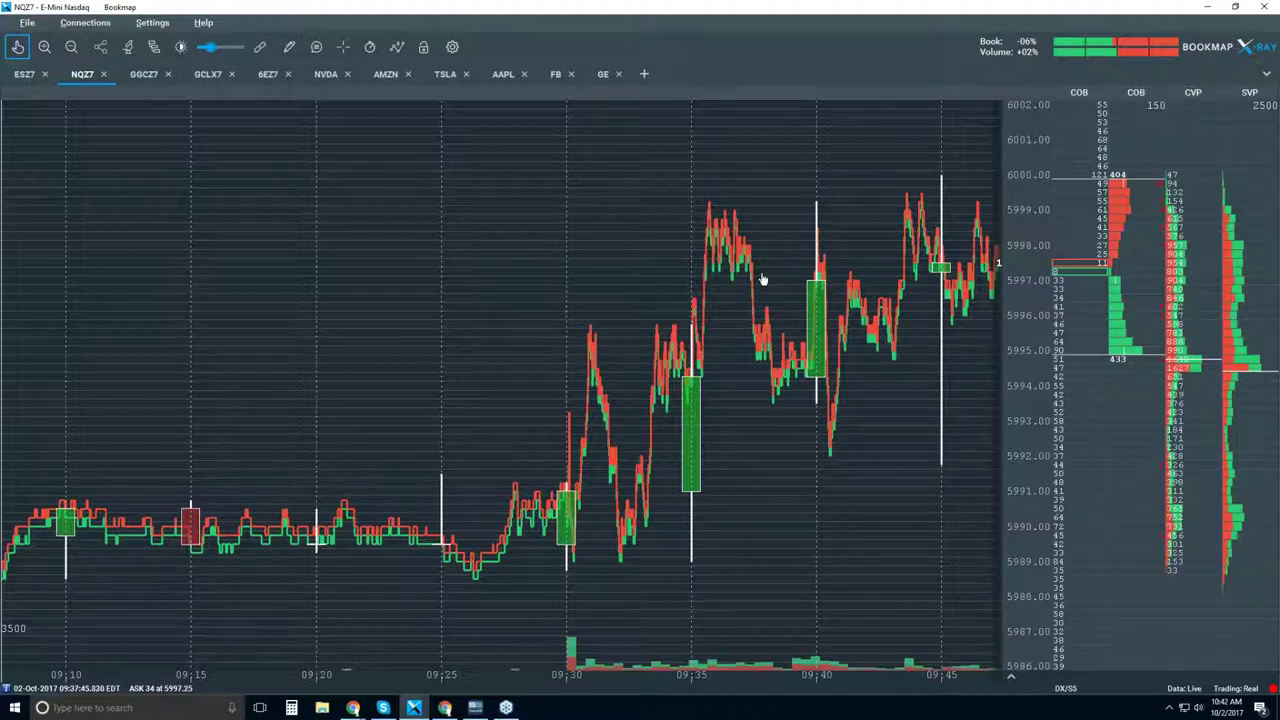
Step: Turn Volume Dots back on and zoom in on 09:24–09:36
click(399, 49)
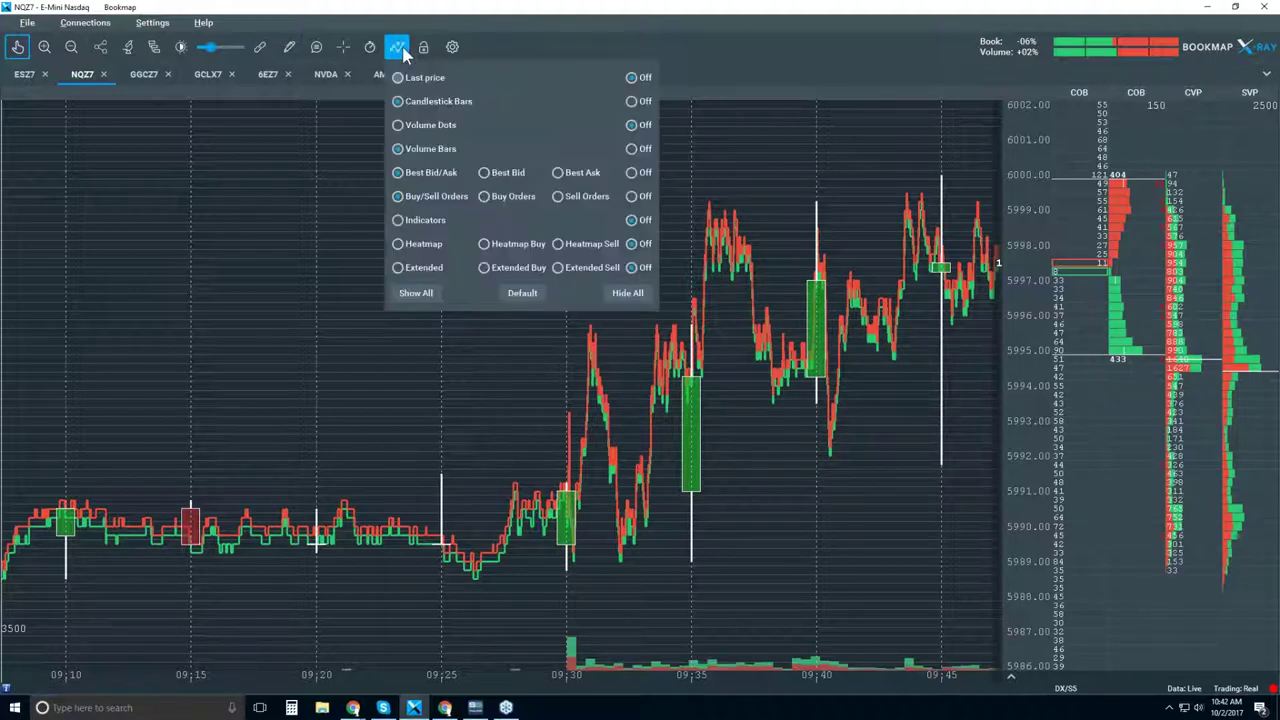
click(437, 126)
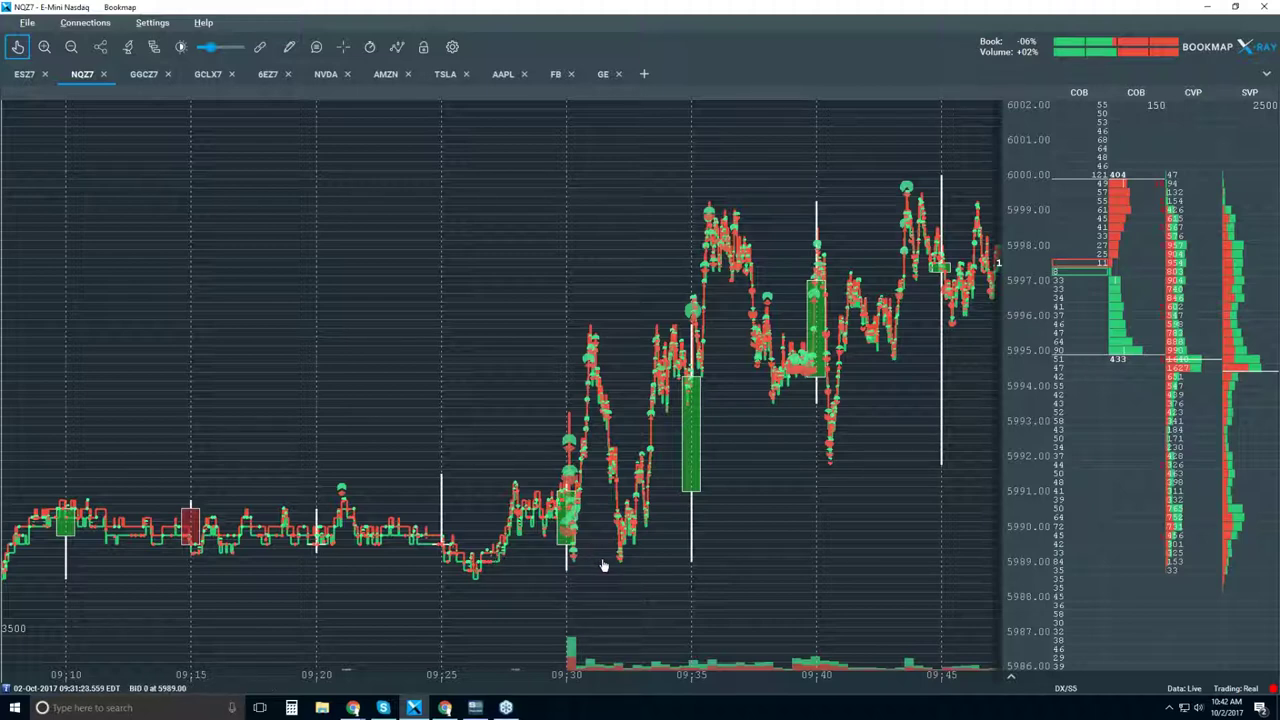
scroll(616, 528, up, 3)
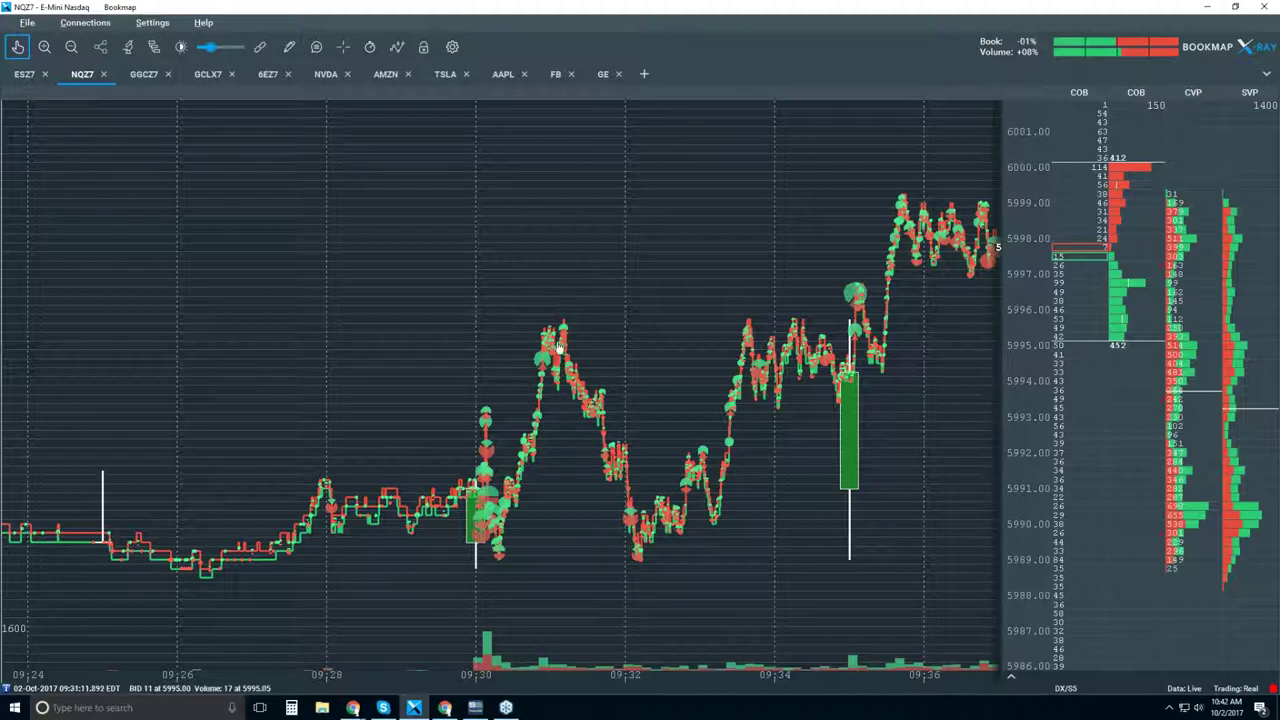
Step: Zoom the NQZ7 time axis down to 200 ms grid steps around 09:30:57
scroll(549, 353, up, 6)
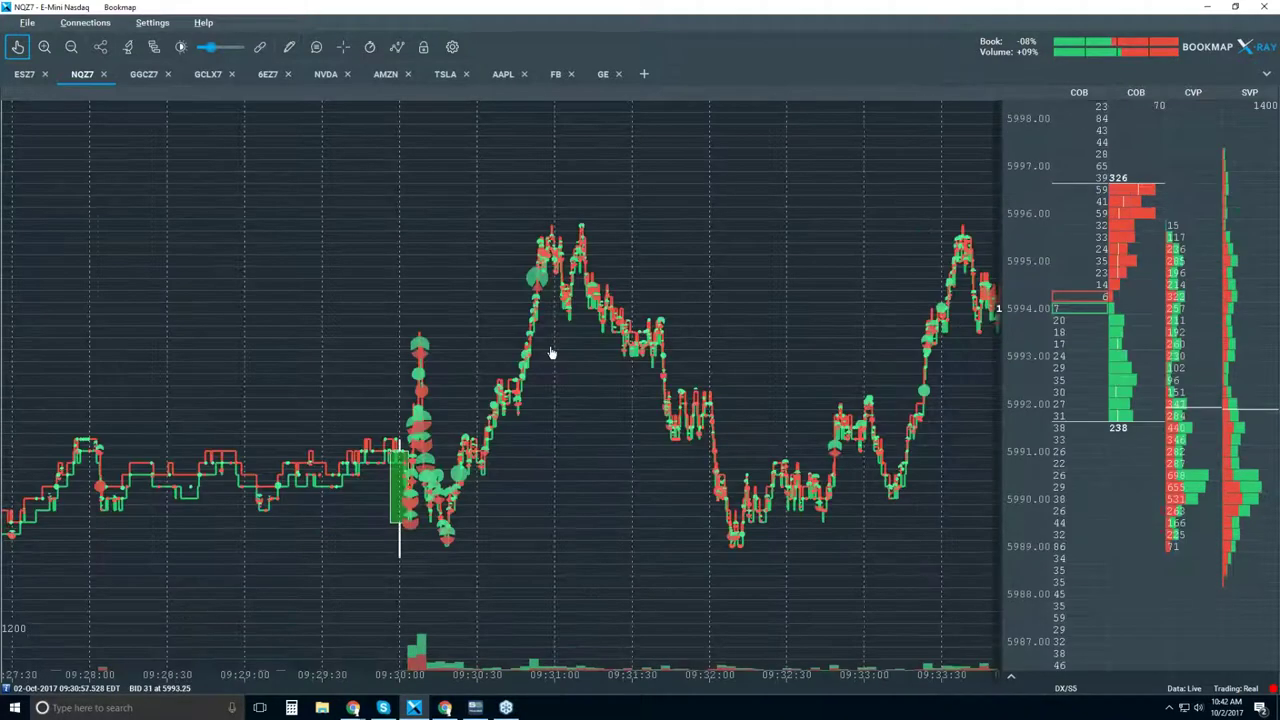
scroll(520, 285, up, 5)
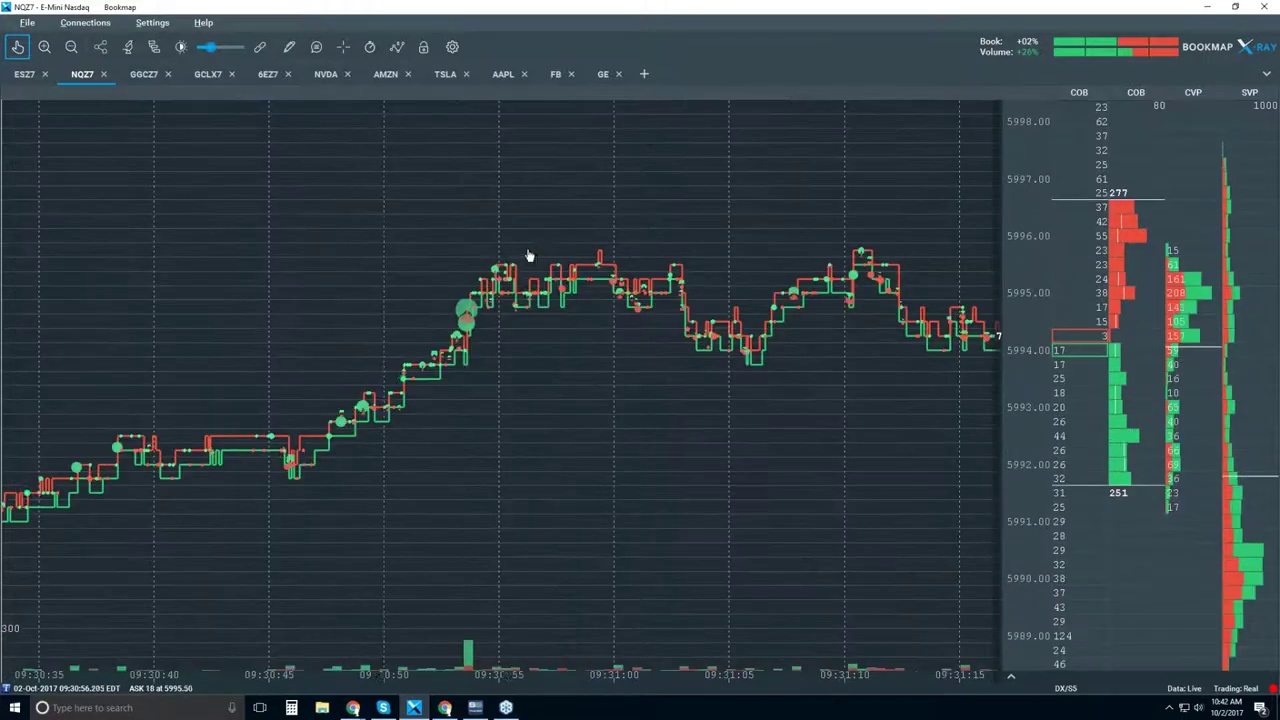
scroll(542, 289, up, 2)
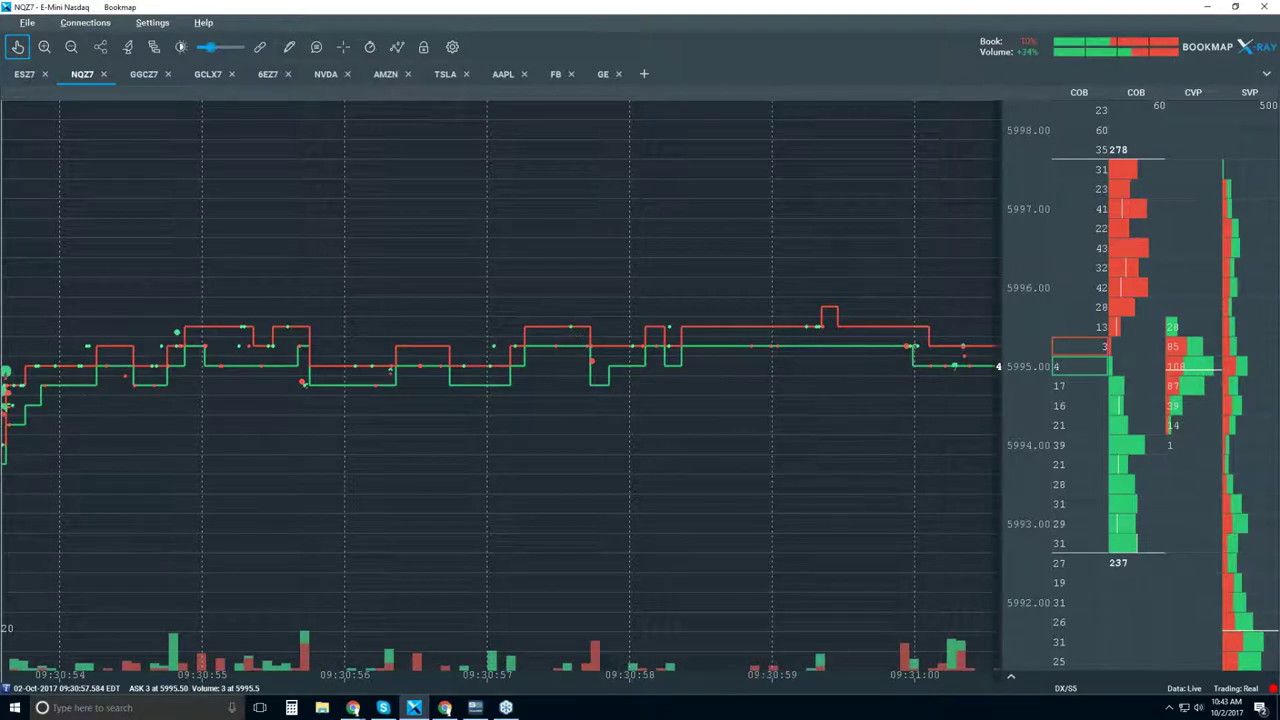
scroll(575, 340, up, 5)
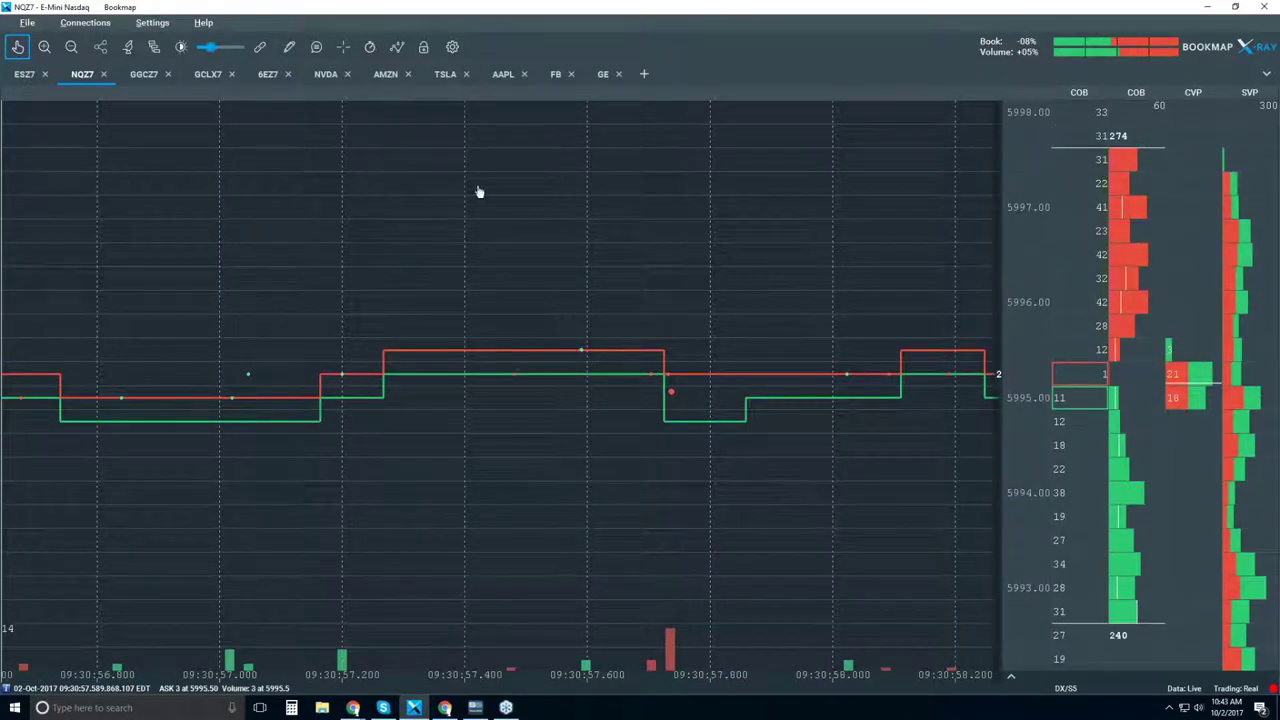
Step: Enable the data tooltip to read the 1-lot trade at 5995.25 against a 10-lot bid at 09:30:57.48
click(316, 50)
mouse_move(583, 355)
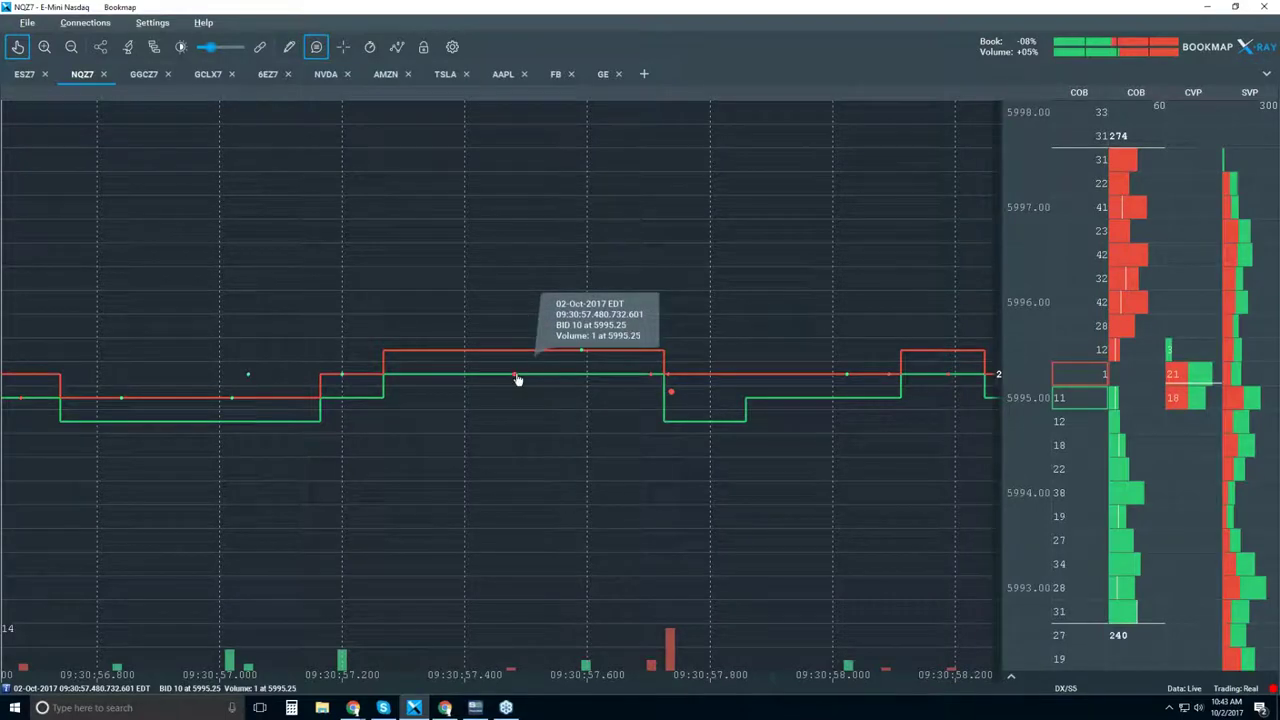
scroll(518, 379, down, 4)
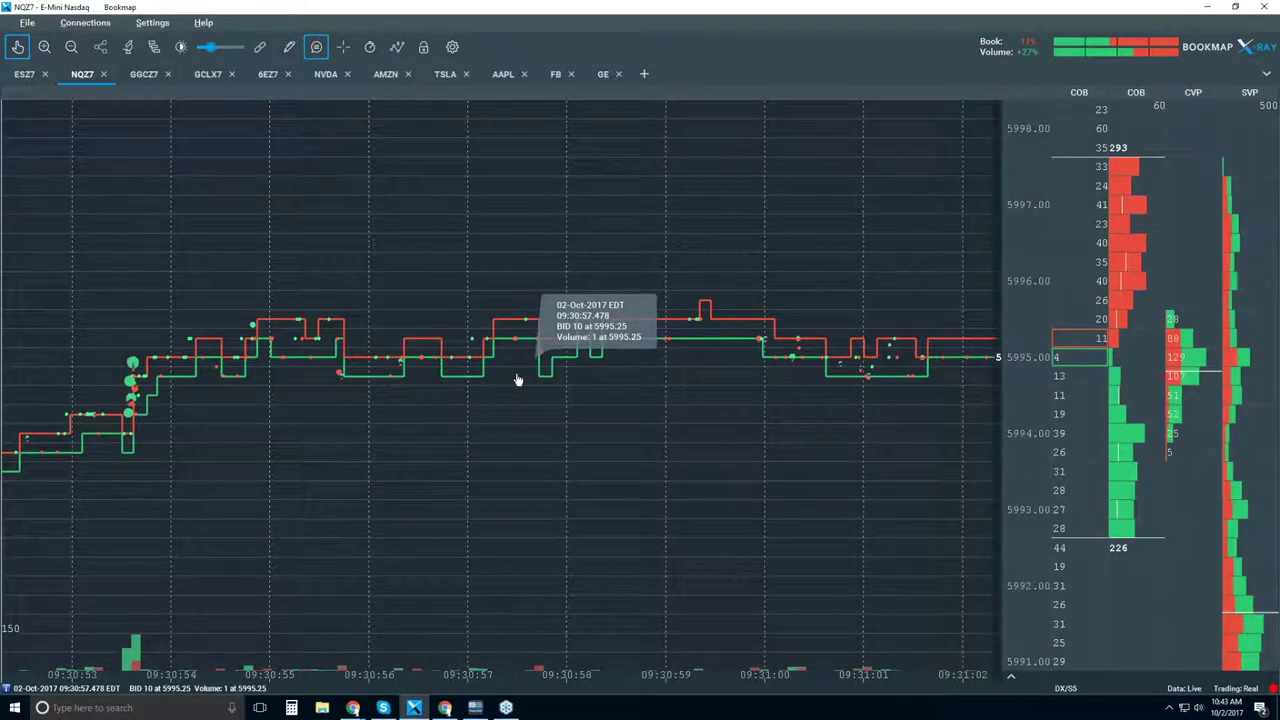
scroll(518, 379, down, 3)
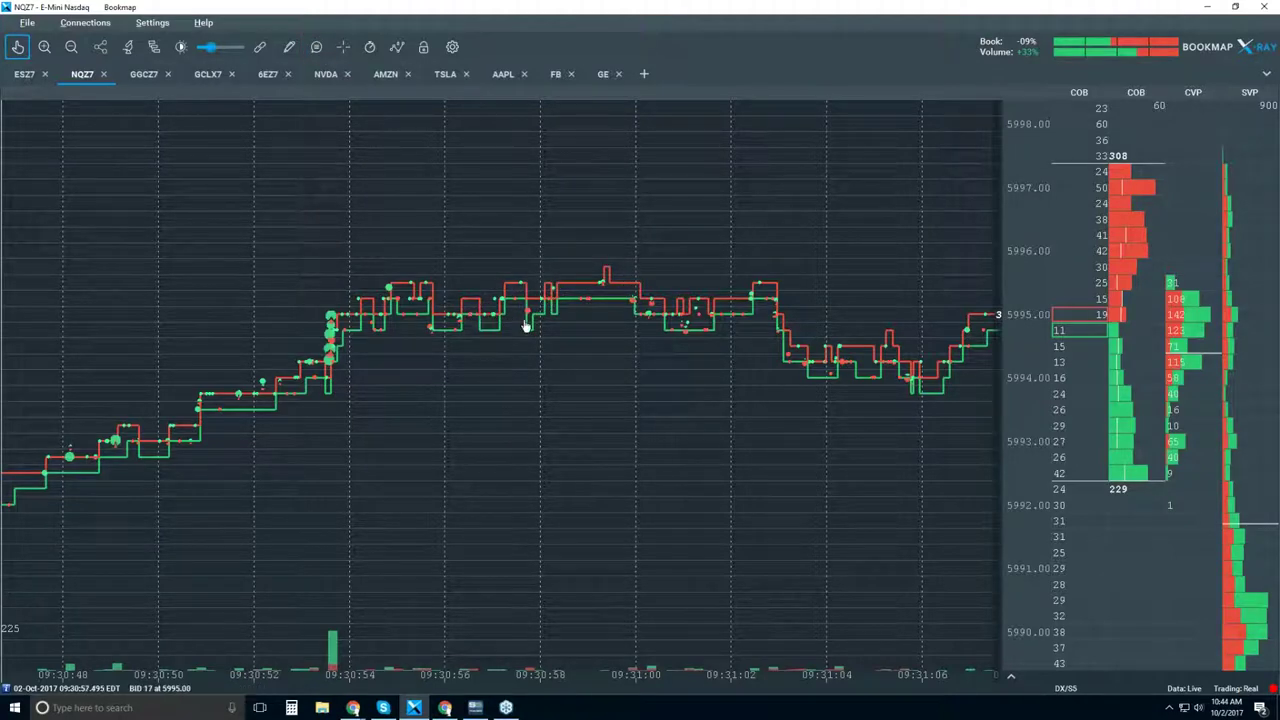
Step: Zoom the NQZ7 chart's time axis out to span roughly 09:30:30 to 09:31:20
scroll(494, 323, up, 3)
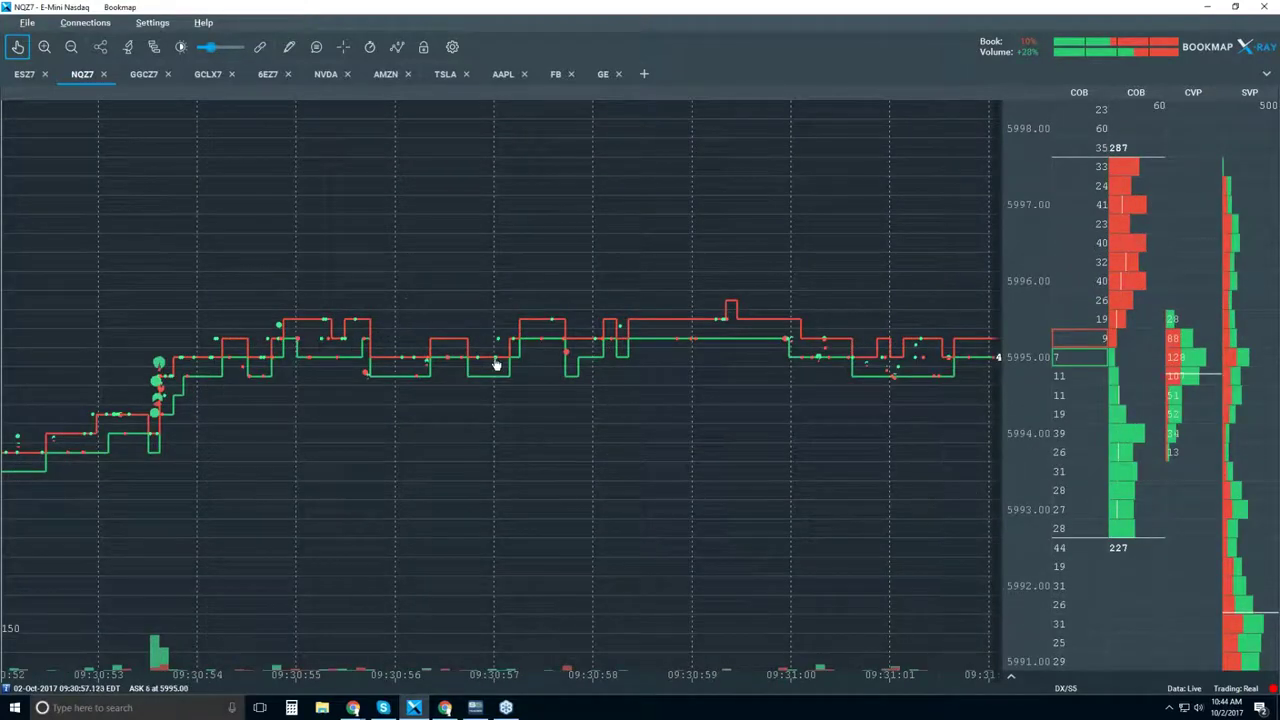
scroll(520, 400, up, 8)
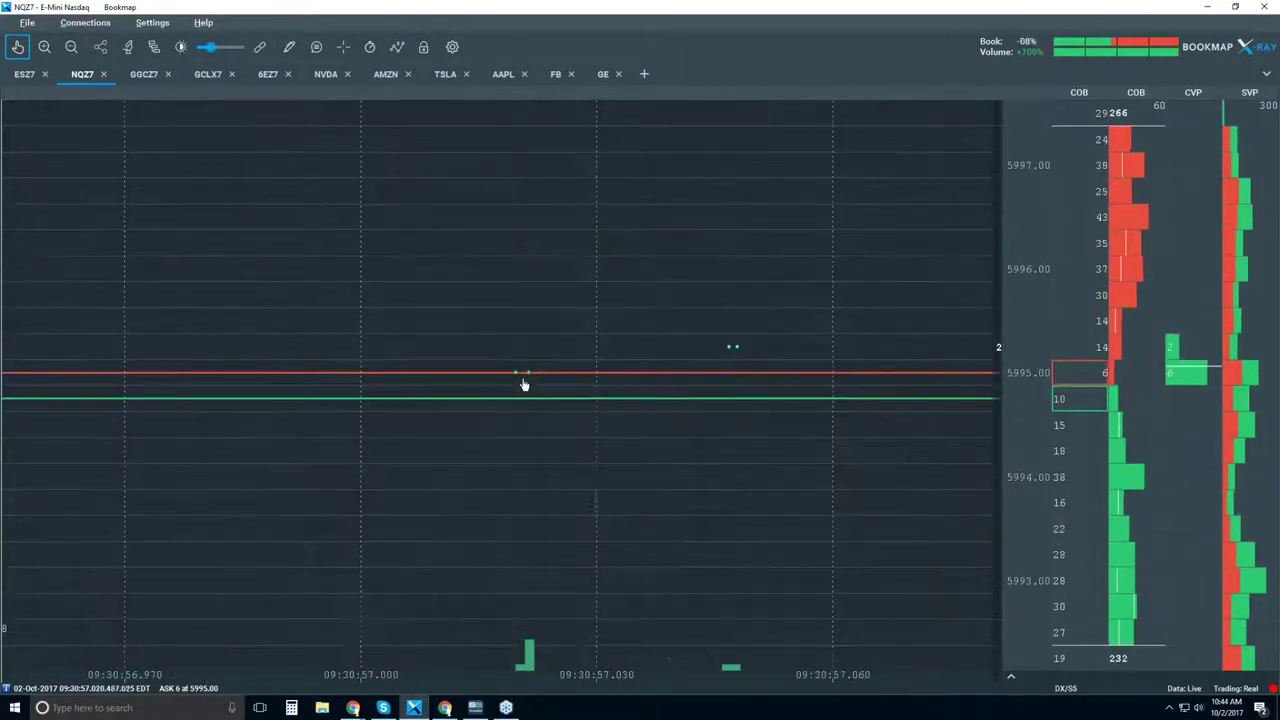
scroll(524, 382, up, 10)
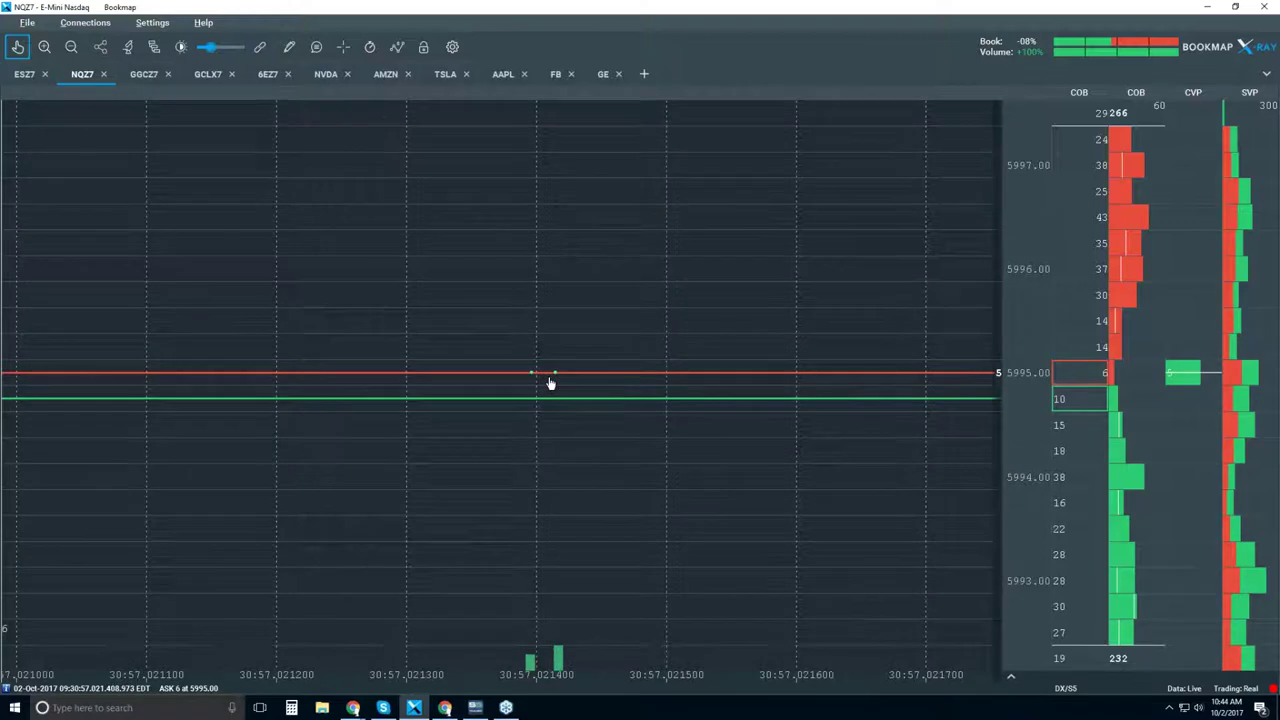
scroll(555, 383, up, 5)
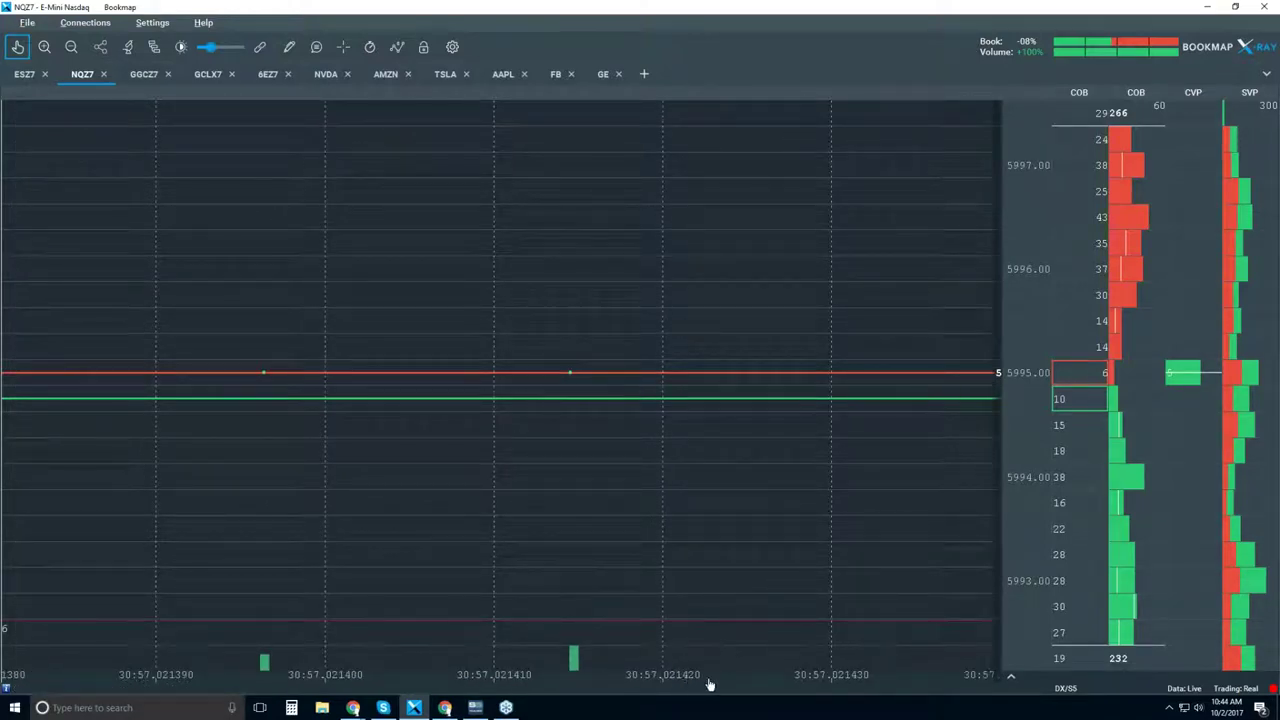
scroll(565, 382, up, 2)
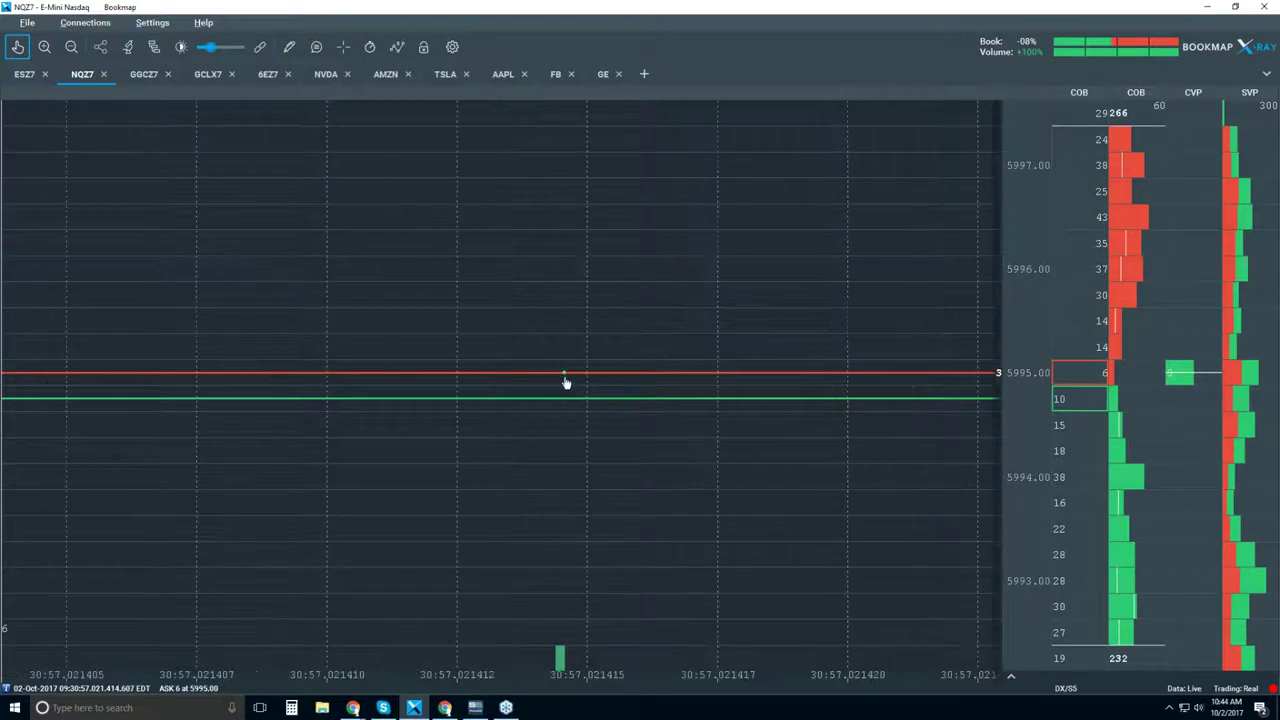
scroll(565, 382, up, 4)
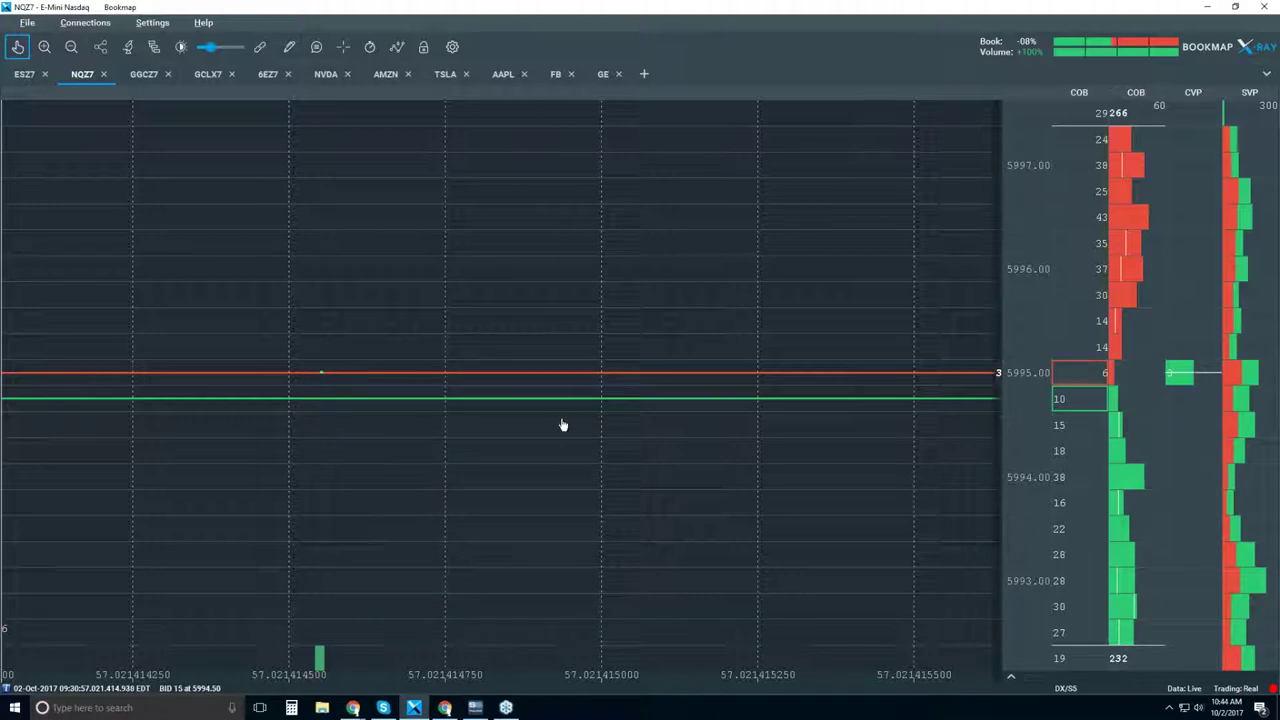
scroll(562, 425, down, 5)
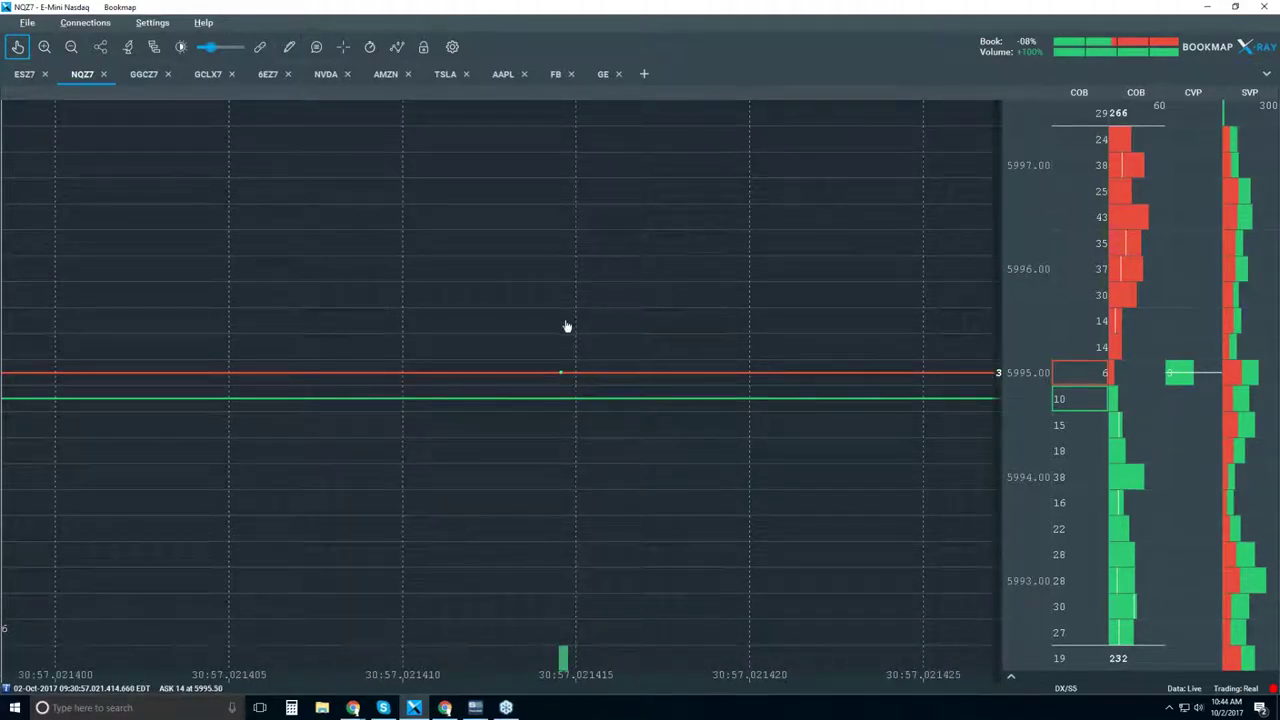
scroll(566, 326, down, 6)
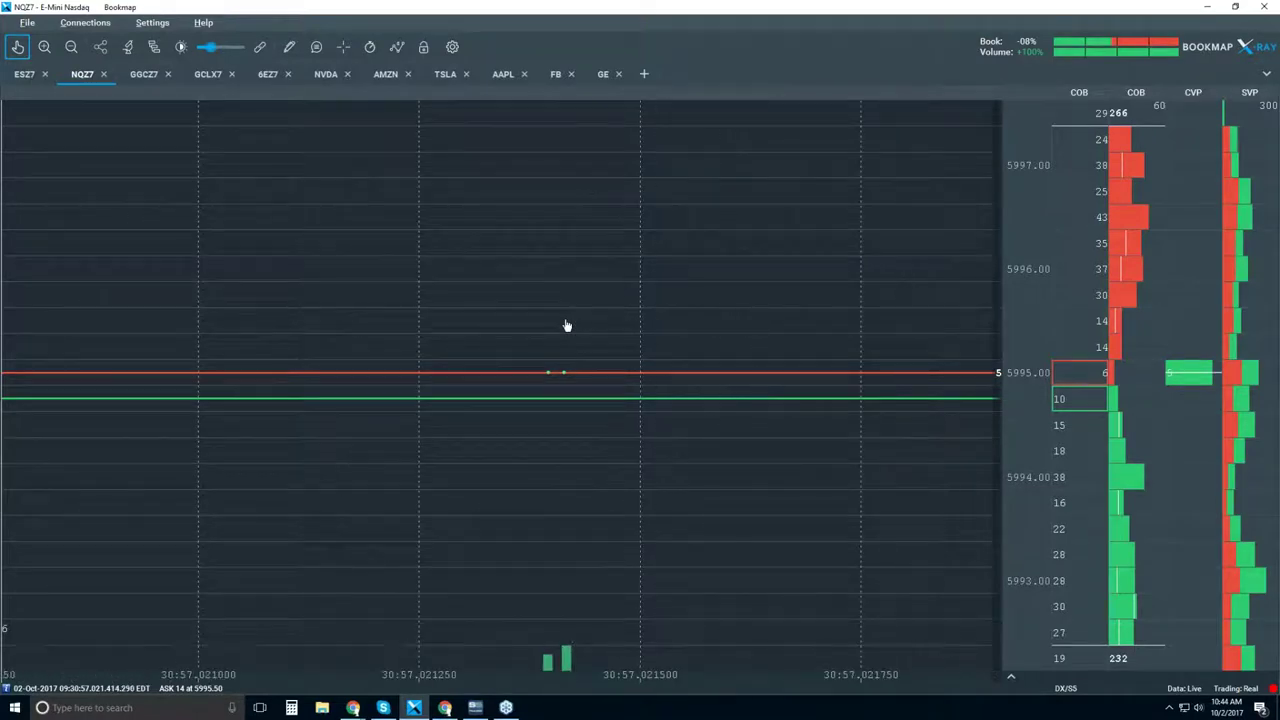
scroll(566, 326, down, 3)
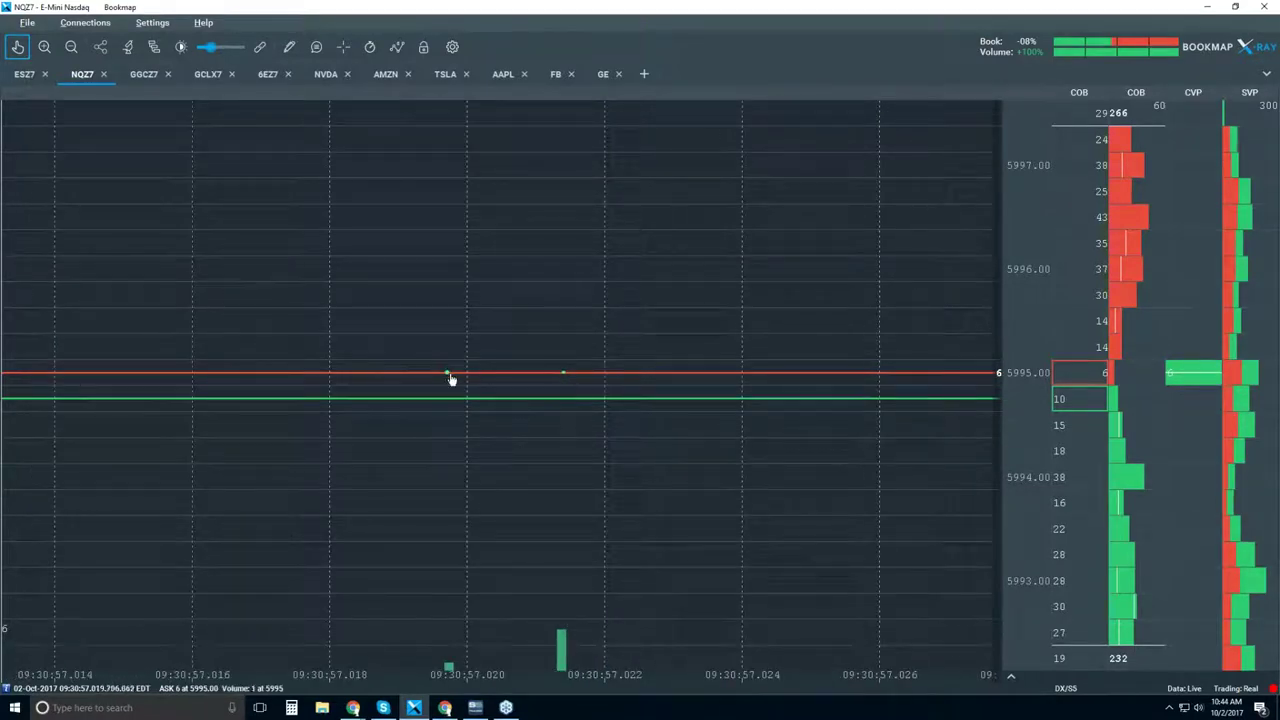
scroll(528, 360, down, 5)
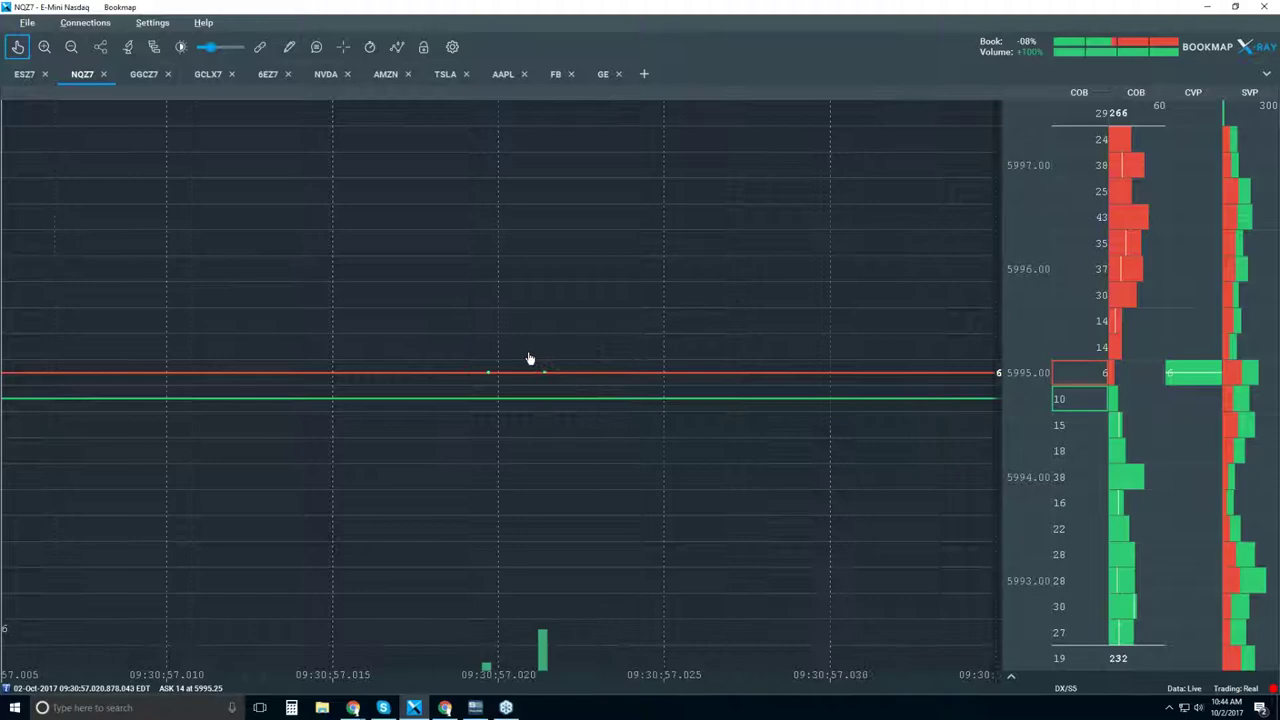
scroll(529, 360, down, 5)
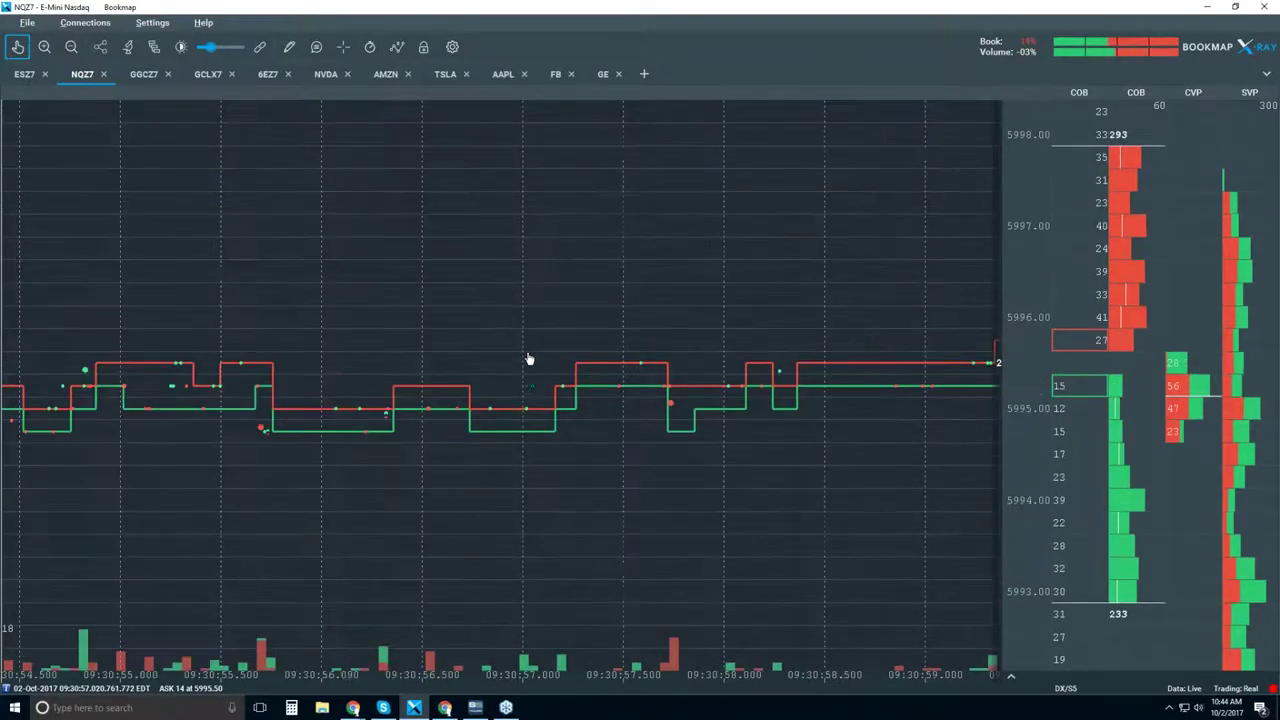
scroll(527, 382, down, 5)
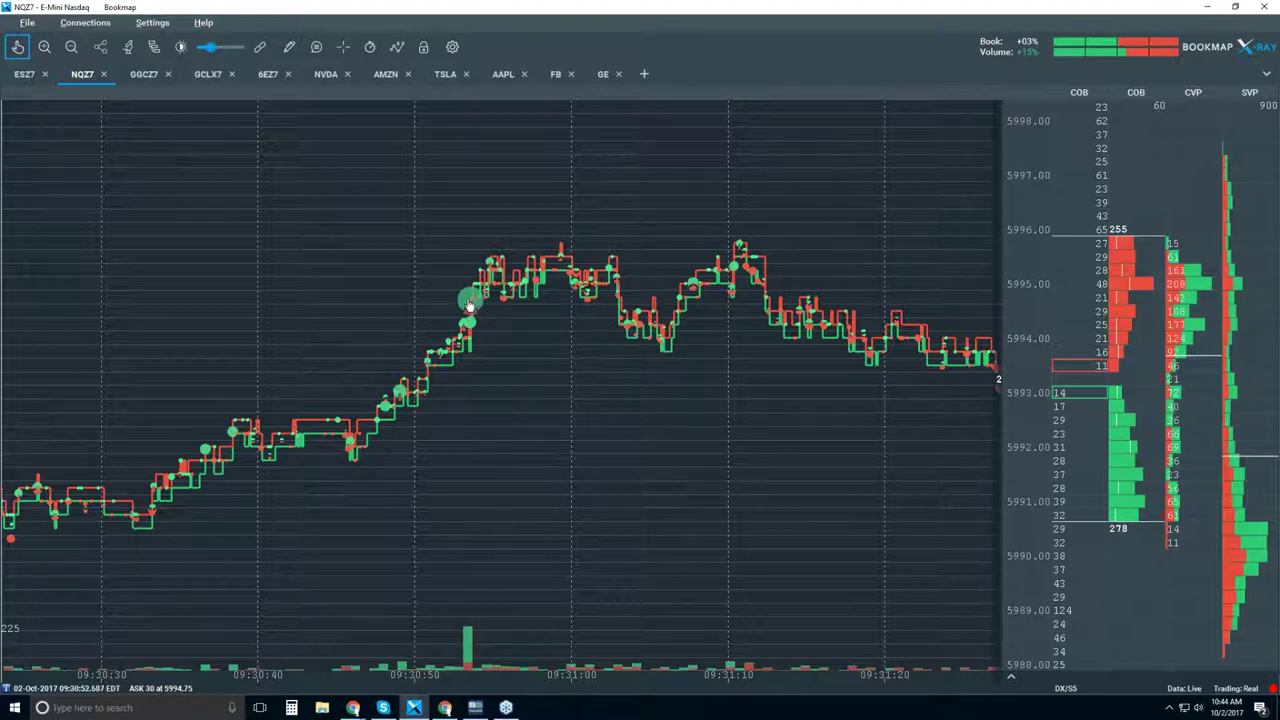
Step: Toggle the data tooltip on and off, then zoom the NQZ7 chart out to about 09:28:30–09:34:30
click(316, 46)
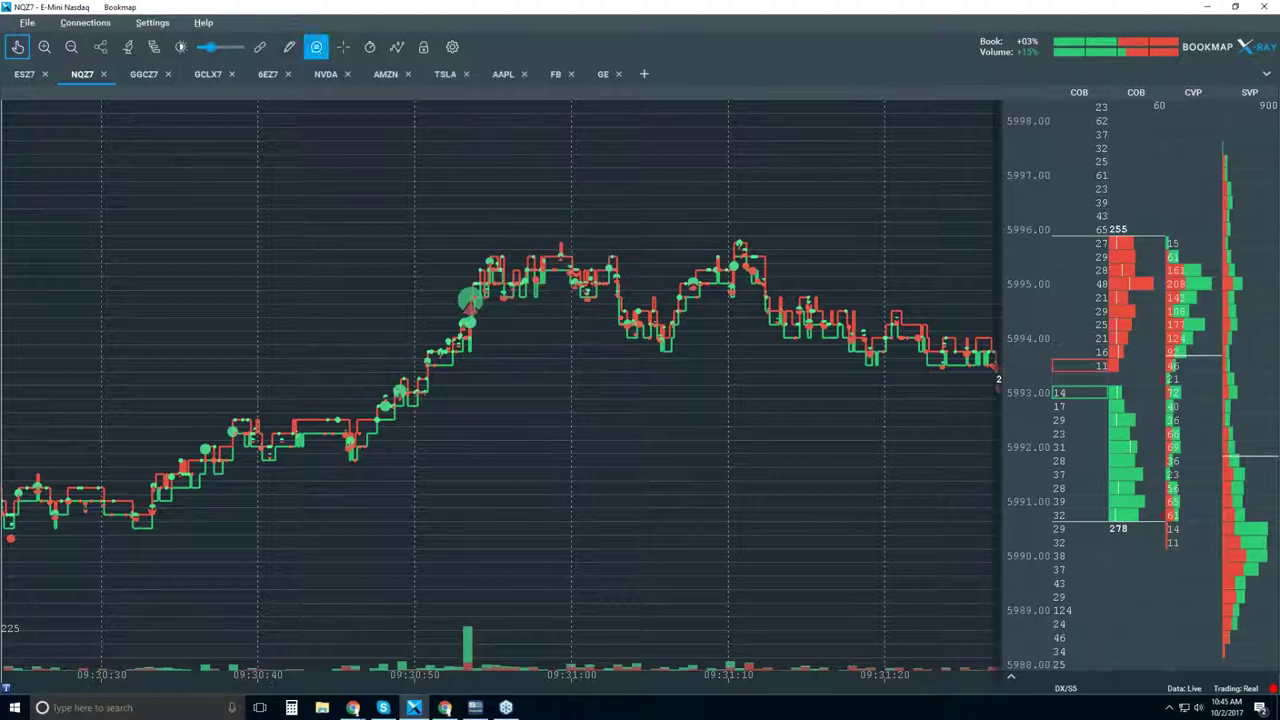
click(316, 46)
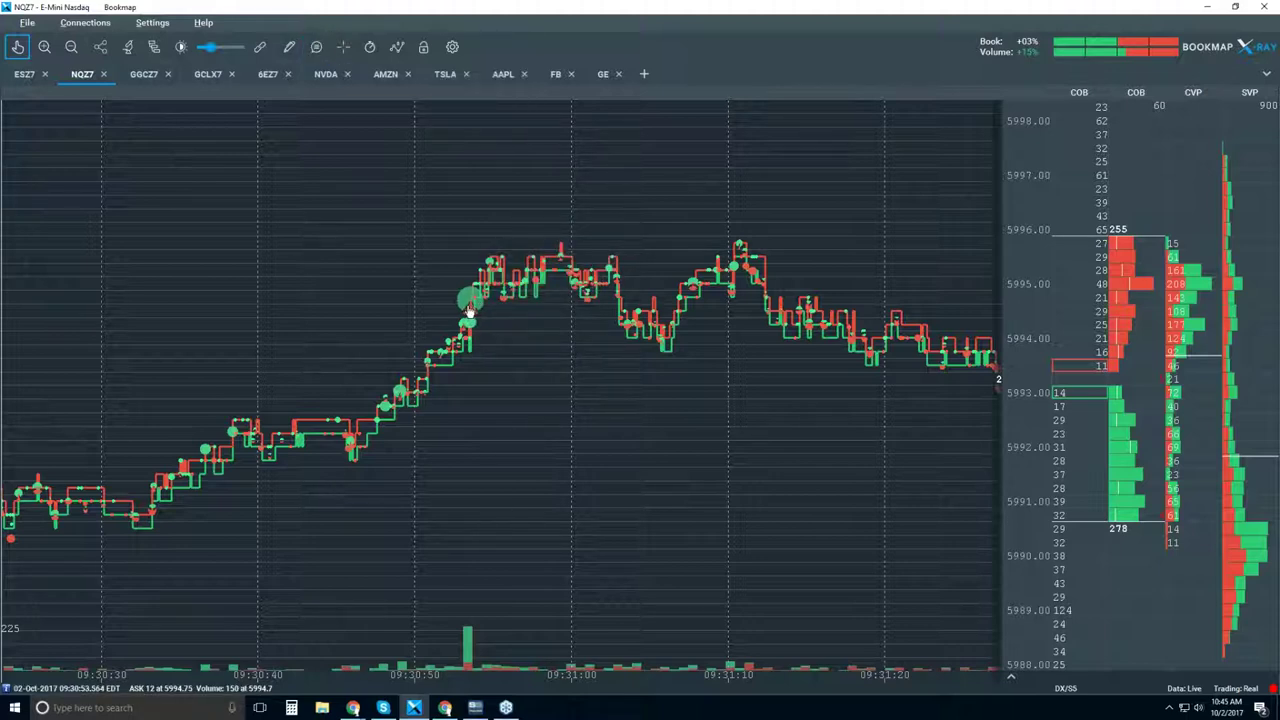
scroll(472, 305, up, 3)
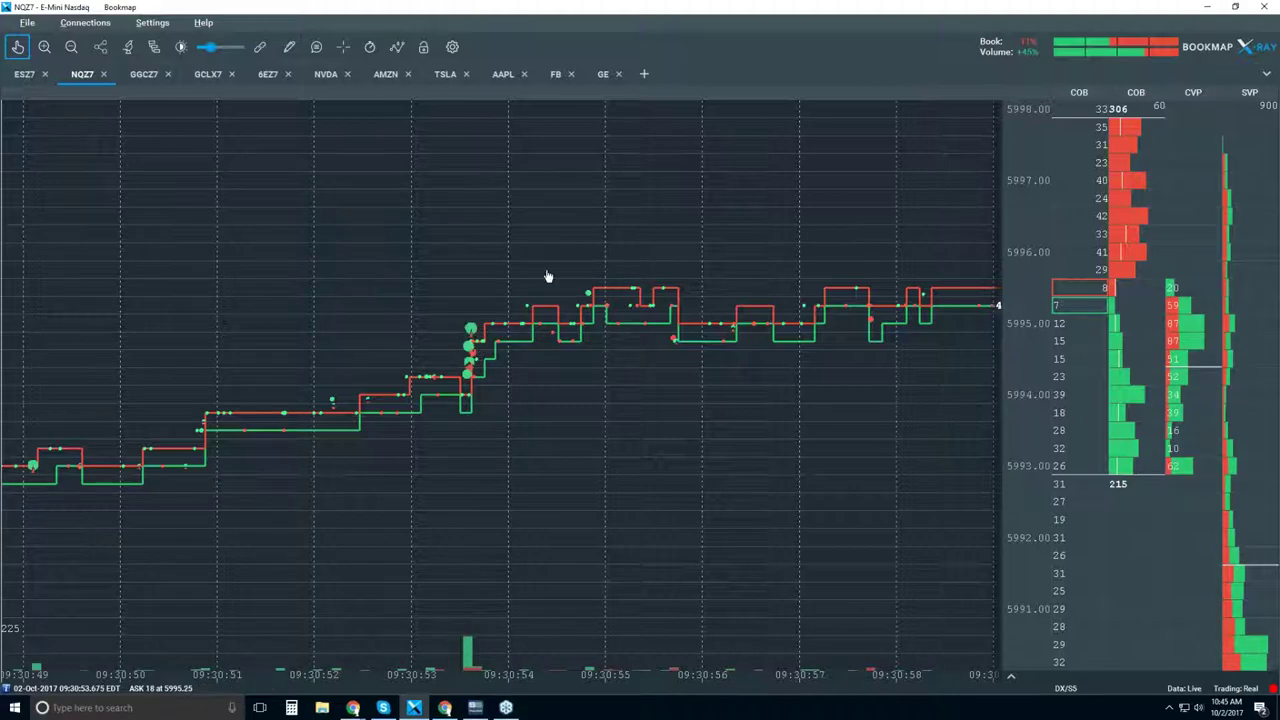
scroll(420, 300, down, 5)
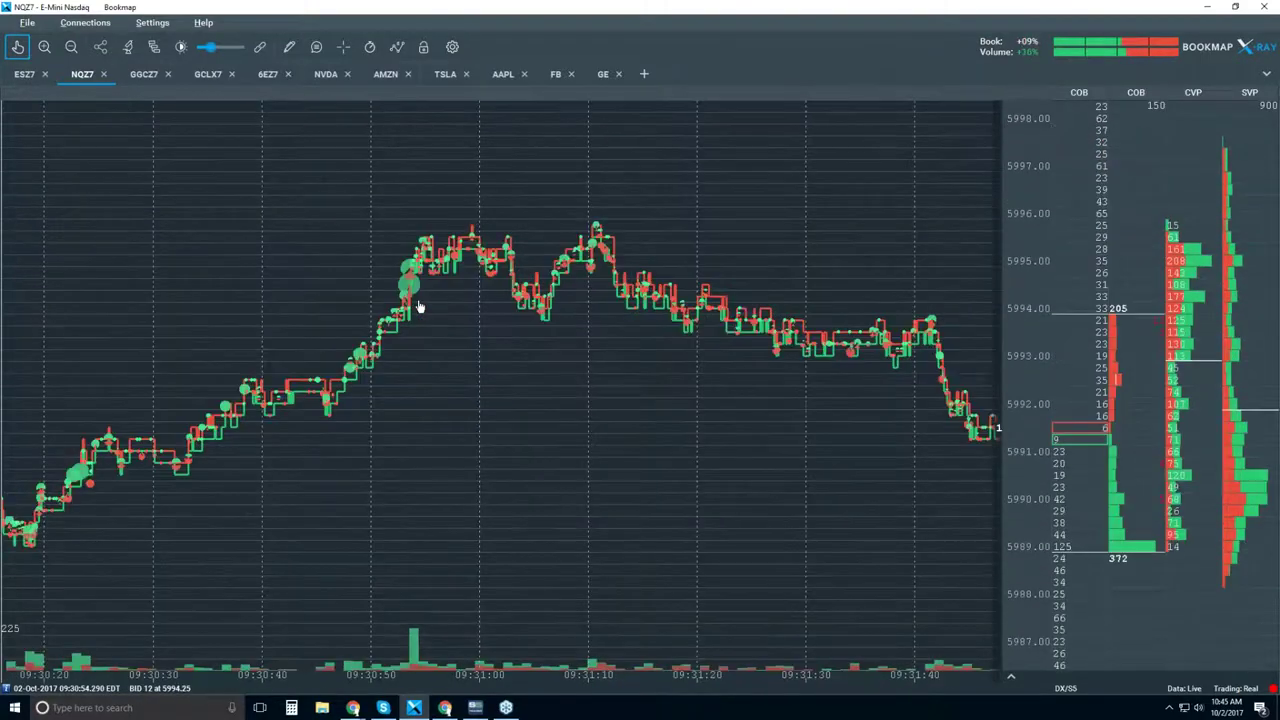
scroll(418, 306, down, 3)
scroll(418, 308, down, 2)
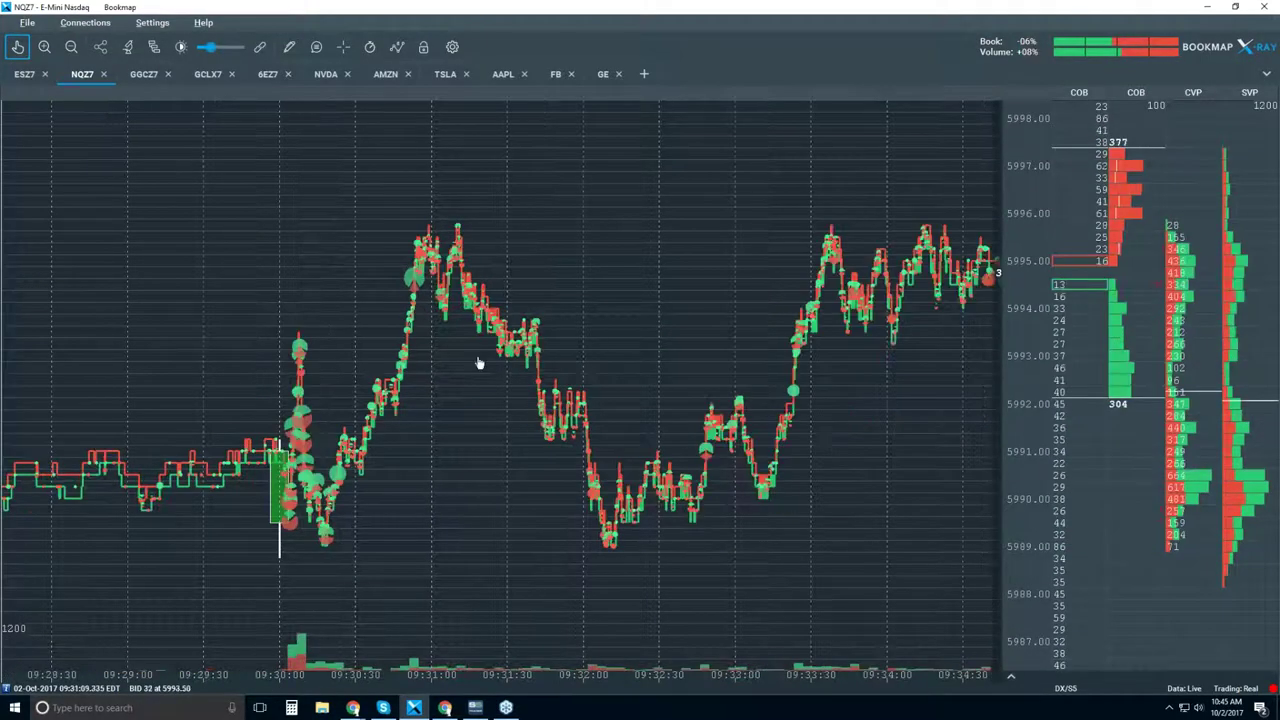
Step: Return the NQZ7 chart to live data and zoom out to cover about 09:00 to 10:45
click(16, 50)
scroll(580, 319, down, 5)
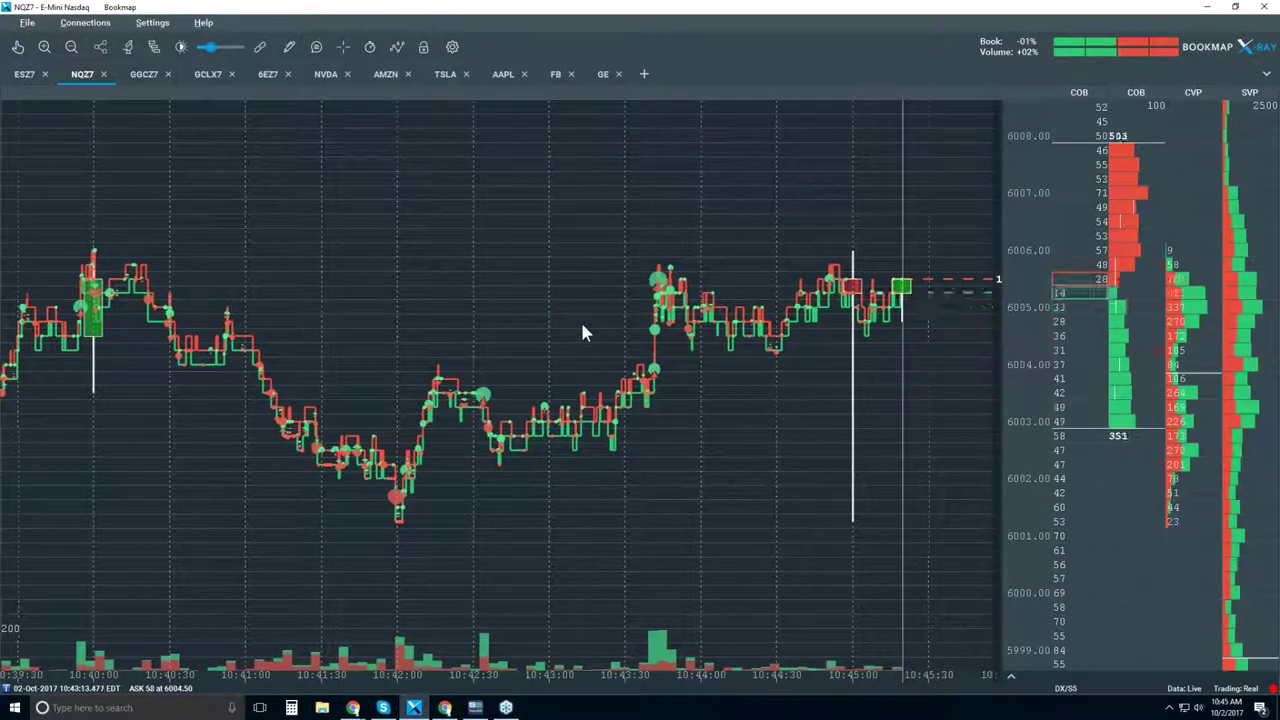
scroll(581, 325, down, 4)
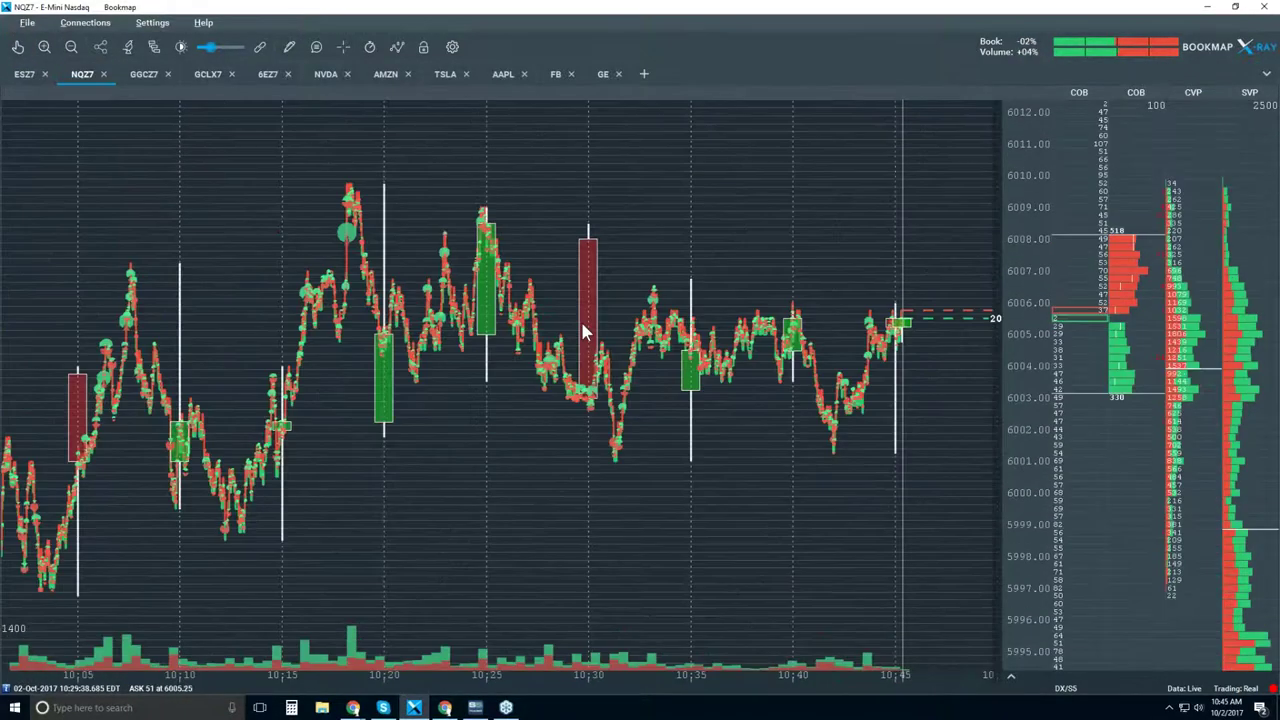
scroll(583, 331, down, 4)
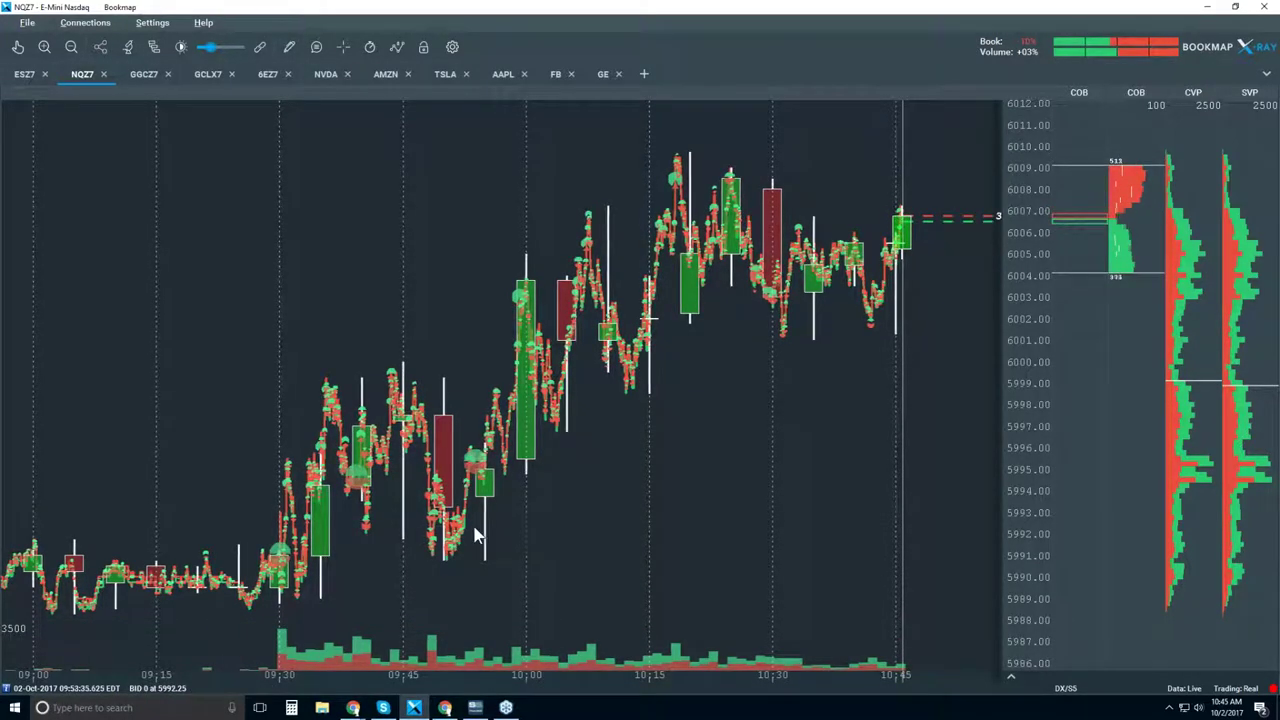
Step: Switch to the default navigation mode and zoom the NQZ7 chart in to about 10:39–10:47
click(18, 48)
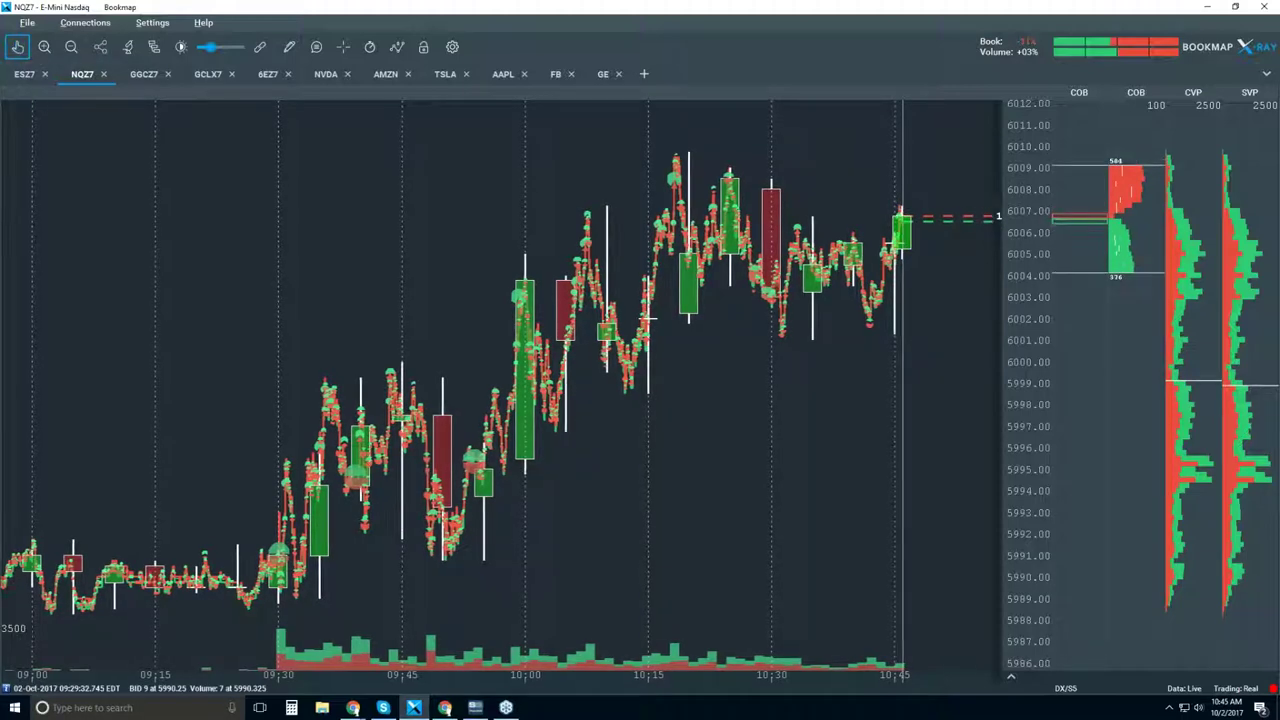
scroll(278, 563, up, 5)
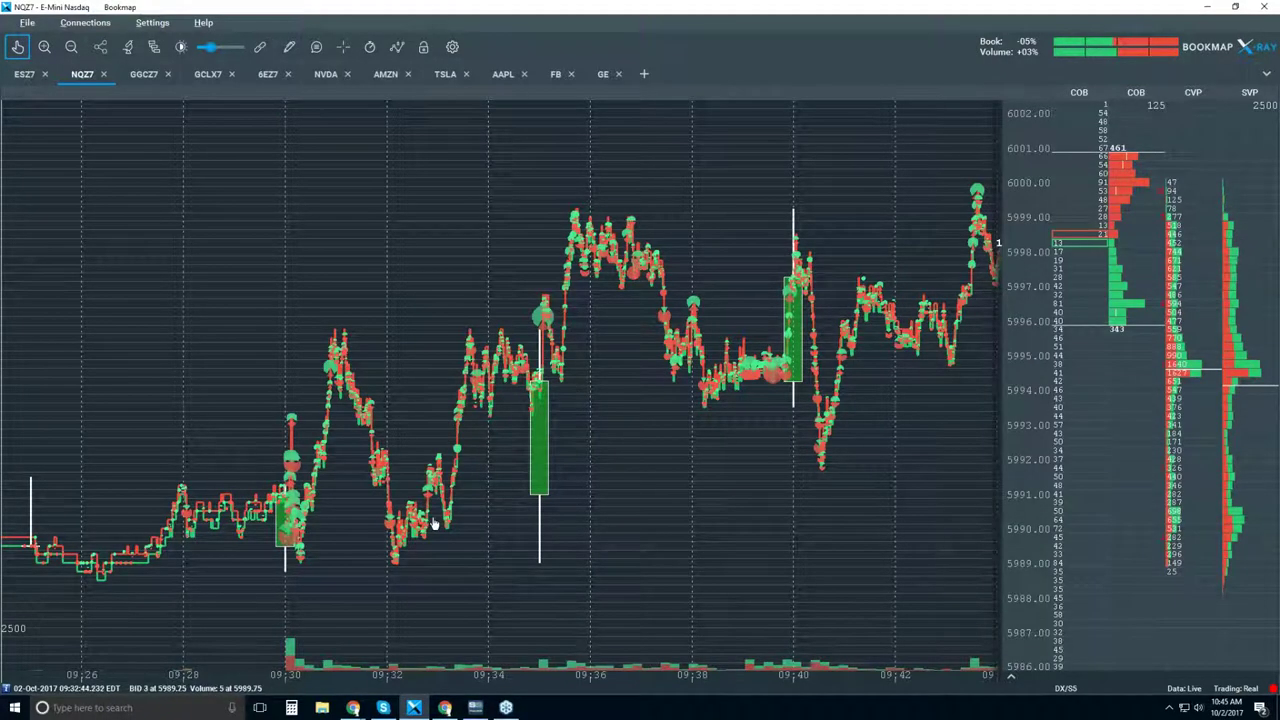
scroll(433, 488, up, 2)
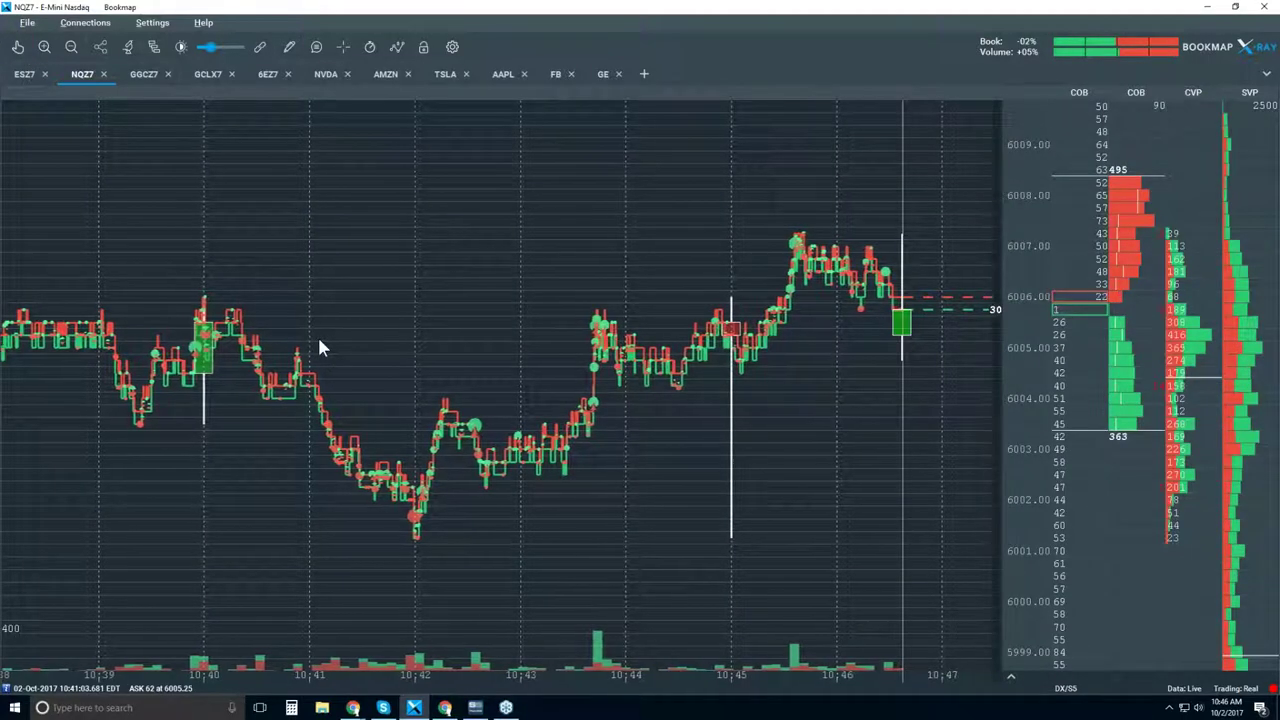
Step: Zoom the NQZ7 chart out slightly to cover about 10:34 to 10:48
scroll(320, 347, down, 3)
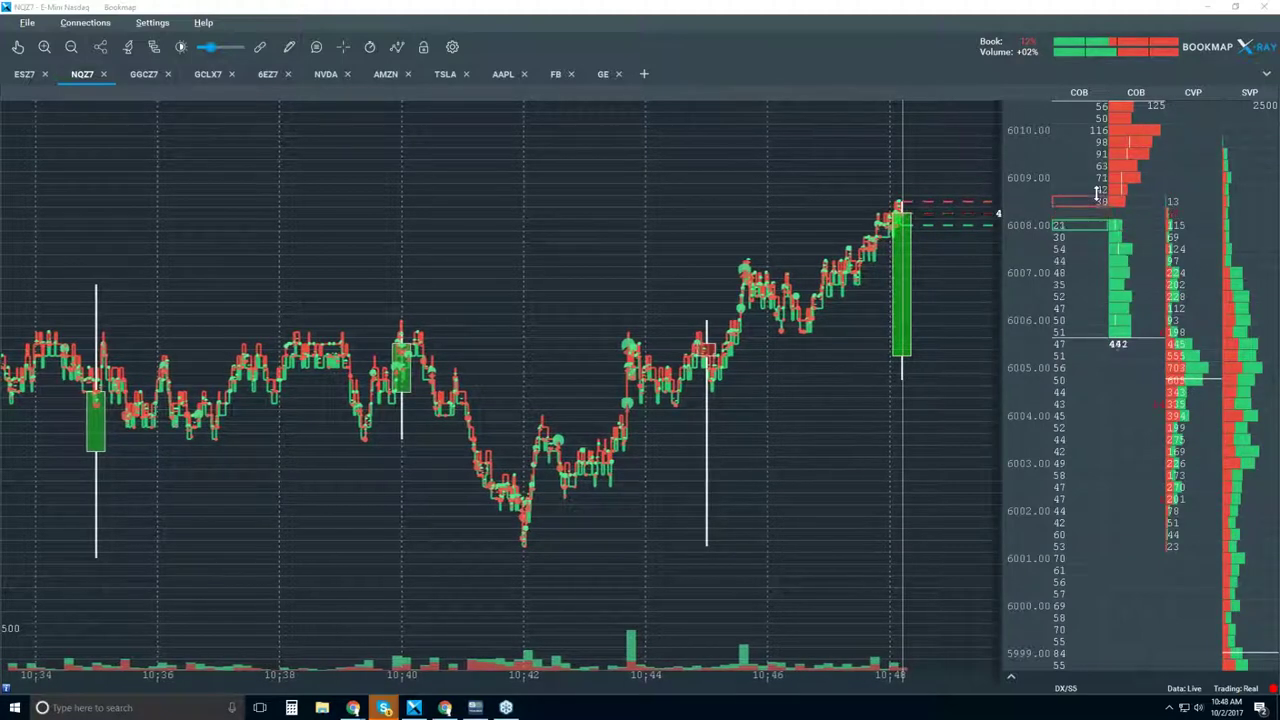
Step: Enable Heatmap in the NQZ7 chart's visible components list
click(397, 46)
click(420, 244)
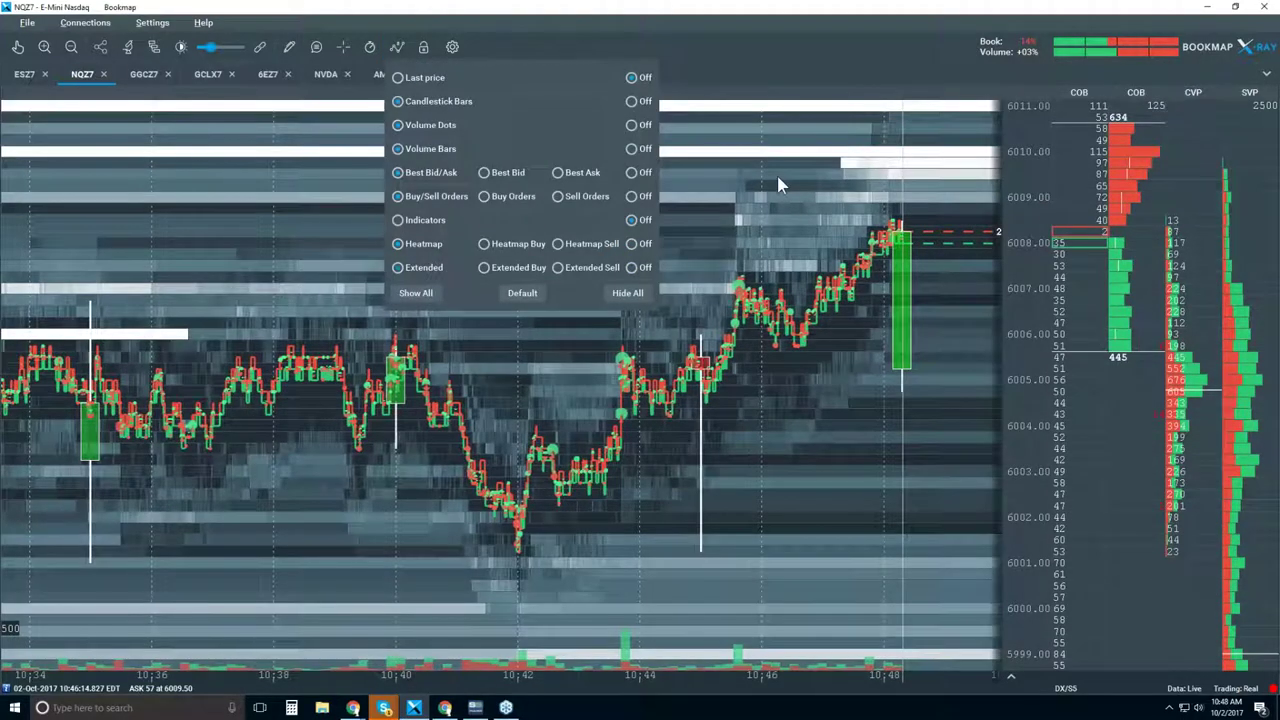
click(778, 187)
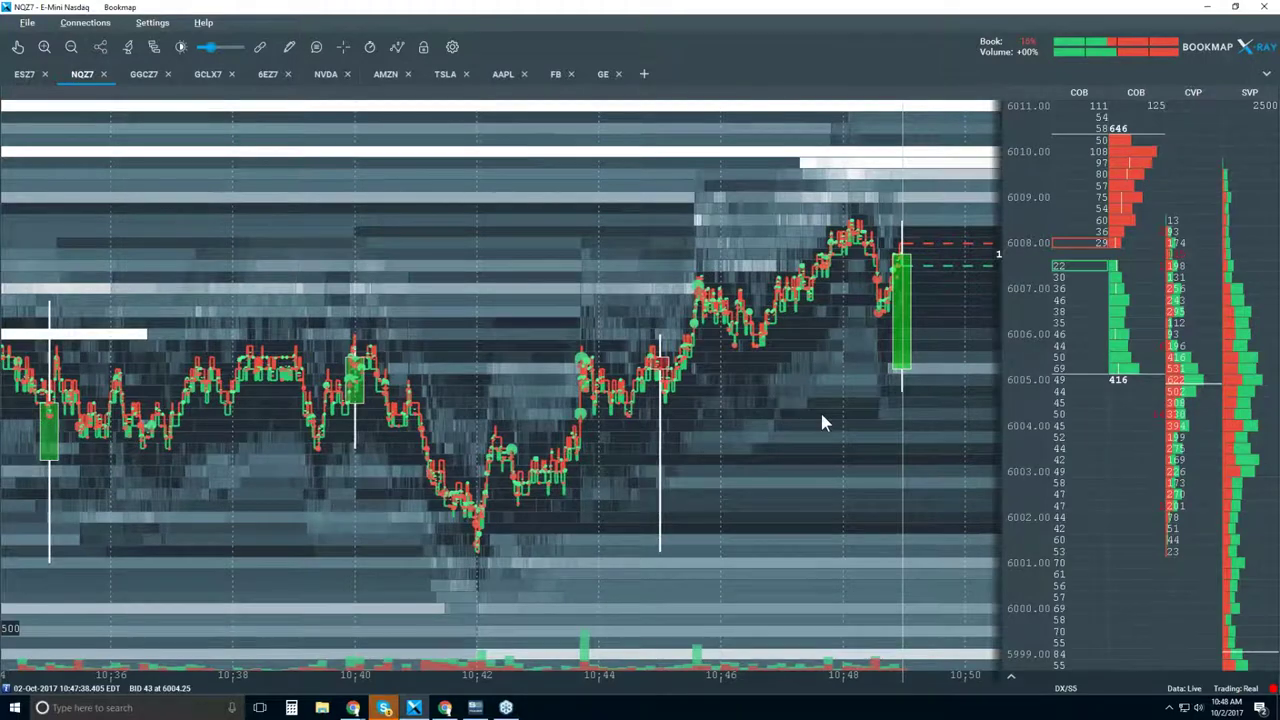
Step: Zoom the NQZ7 heatmap's time axis out to about 10:15–10:50
scroll(819, 409, down, 3)
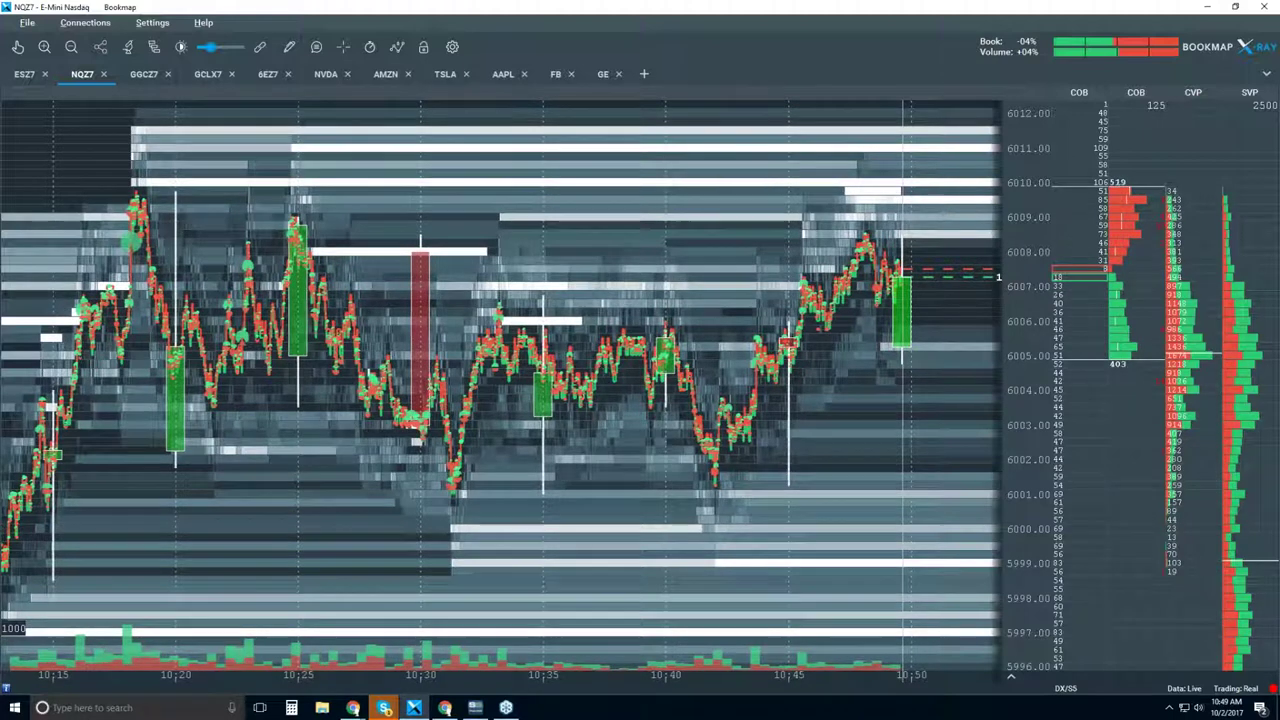
Step: Set Candlestick Bars to Off and turn Indicators on in the visible components list
click(397, 47)
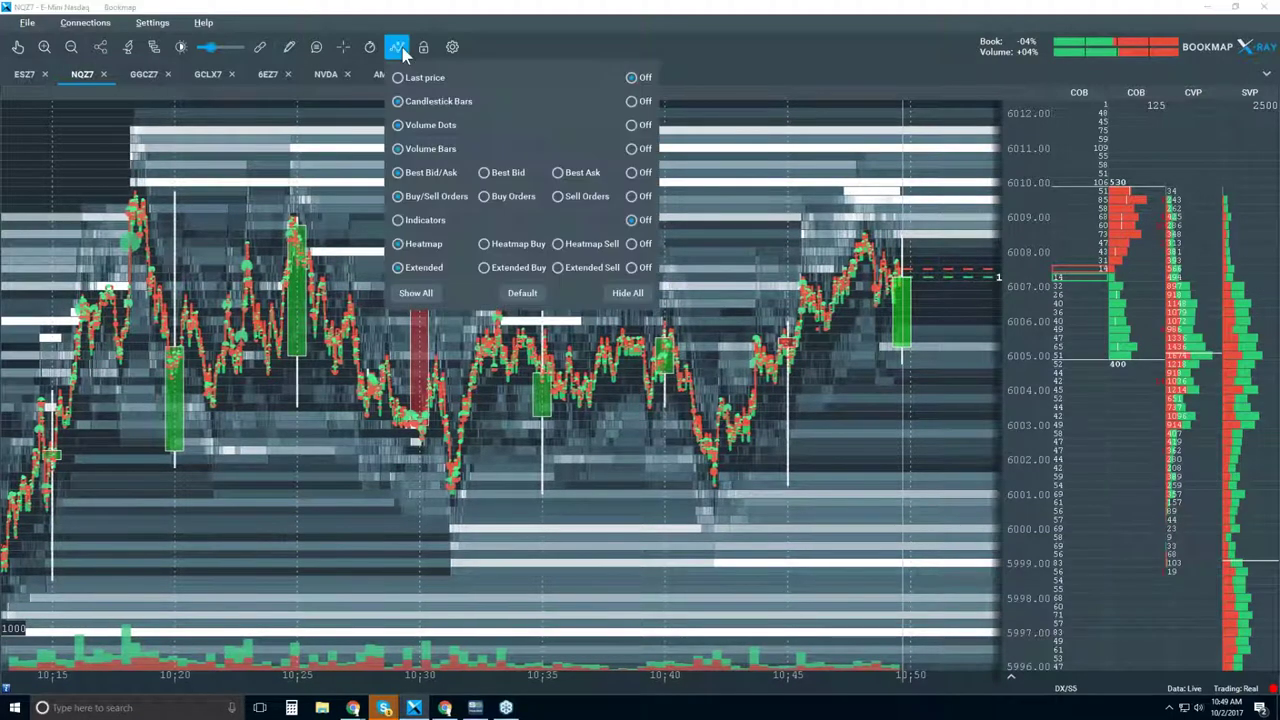
click(635, 100)
click(434, 221)
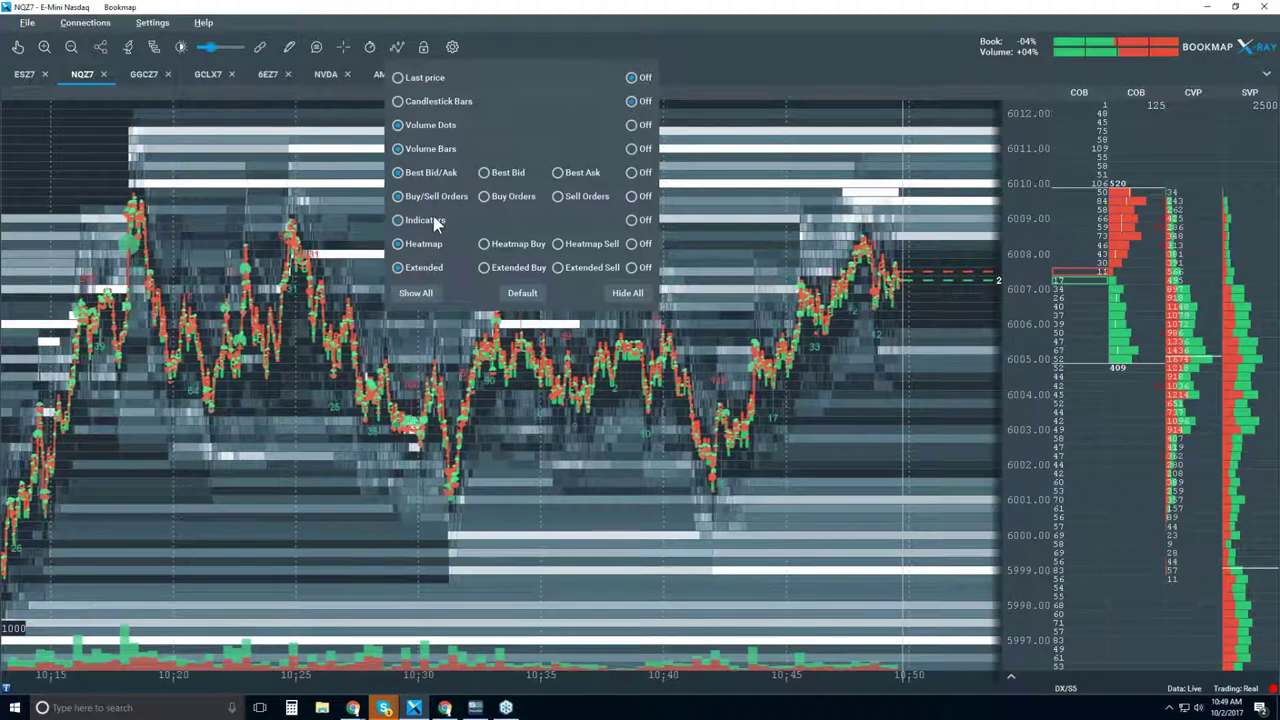
click(716, 52)
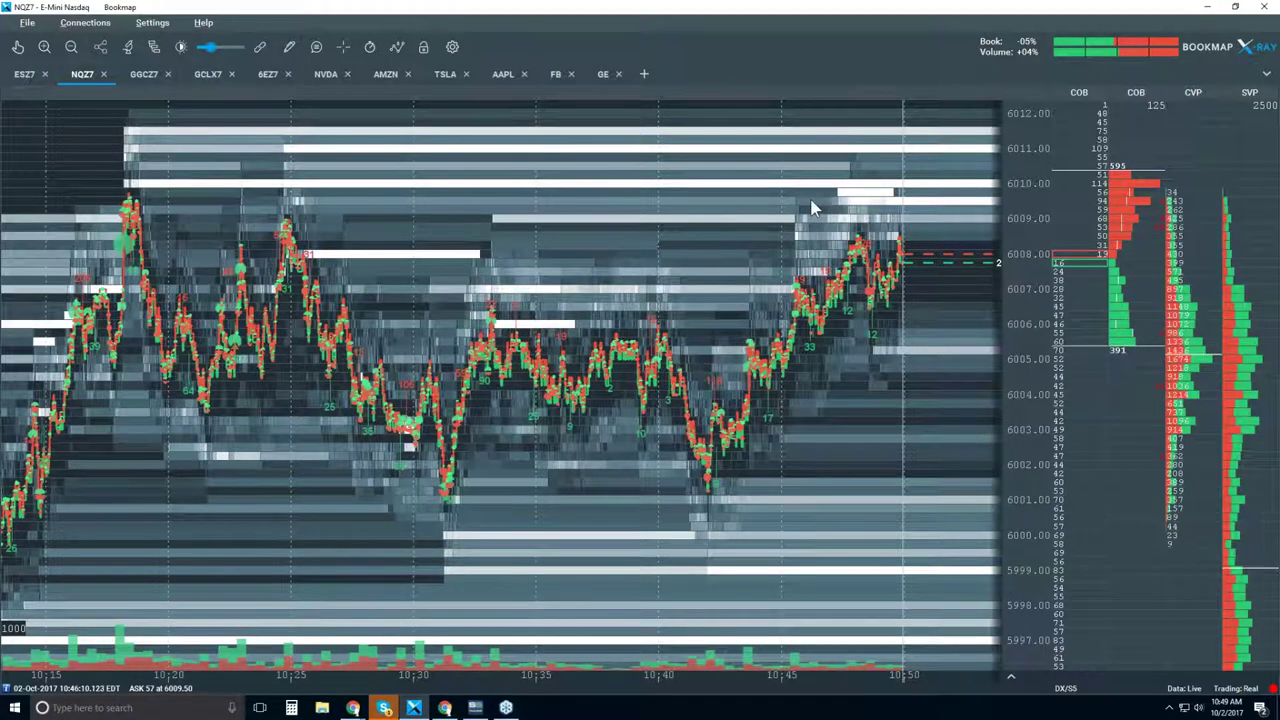
Step: Zoom the NQZ7 heatmap out and back in to frame about 10:34 to 10:52
scroll(812, 208, down, 1)
scroll(812, 208, down, 1)
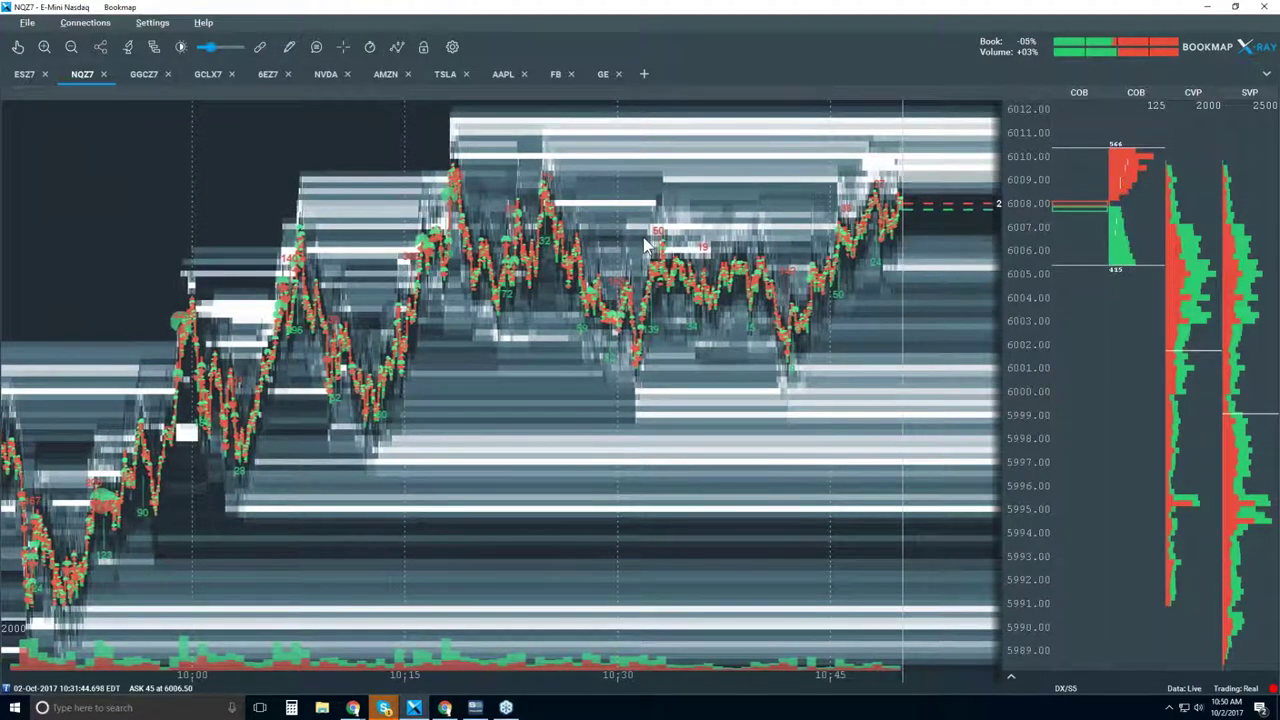
scroll(757, 203, up, 1)
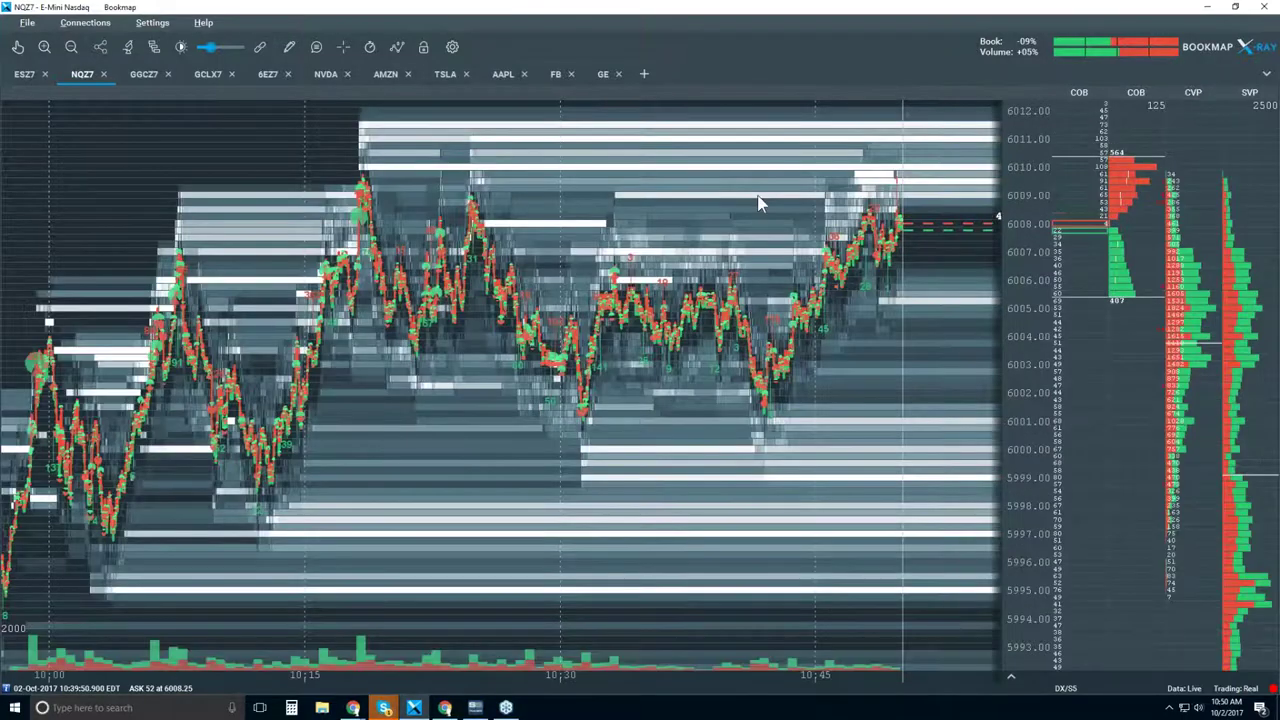
scroll(757, 203, up, 2)
scroll(757, 203, up, 1)
scroll(757, 203, up, 1)
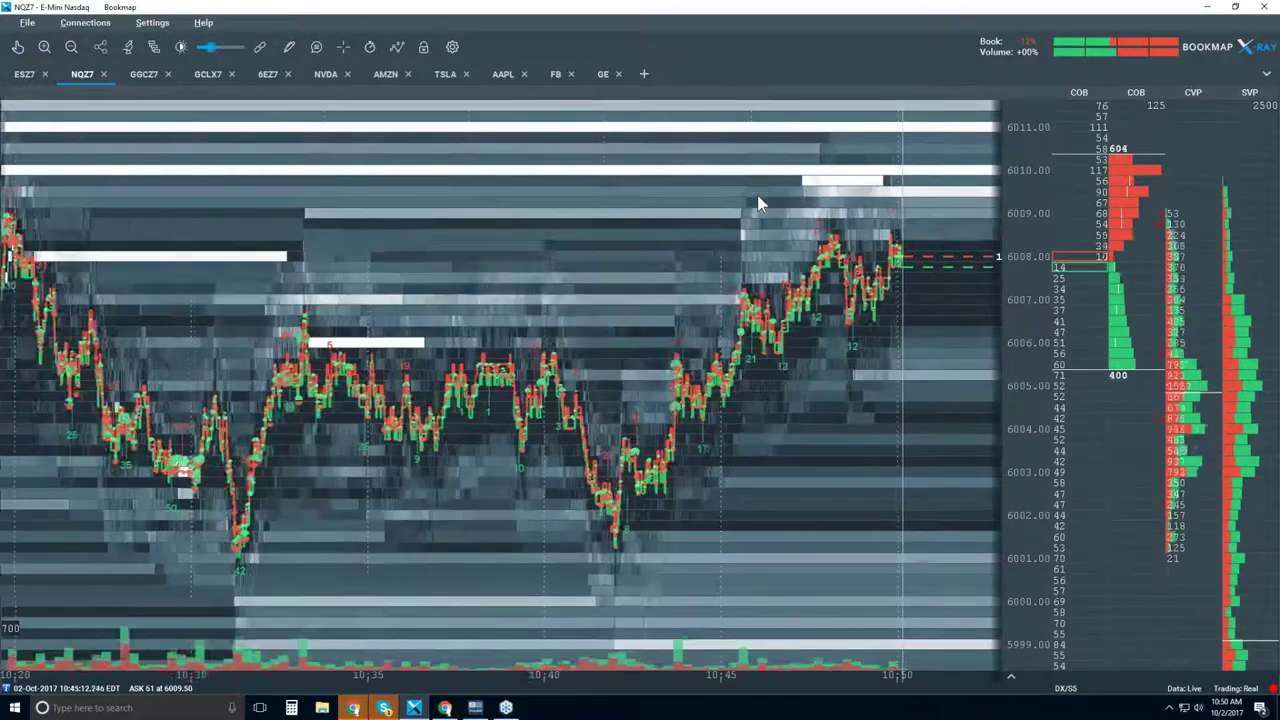
scroll(757, 203, up, 1)
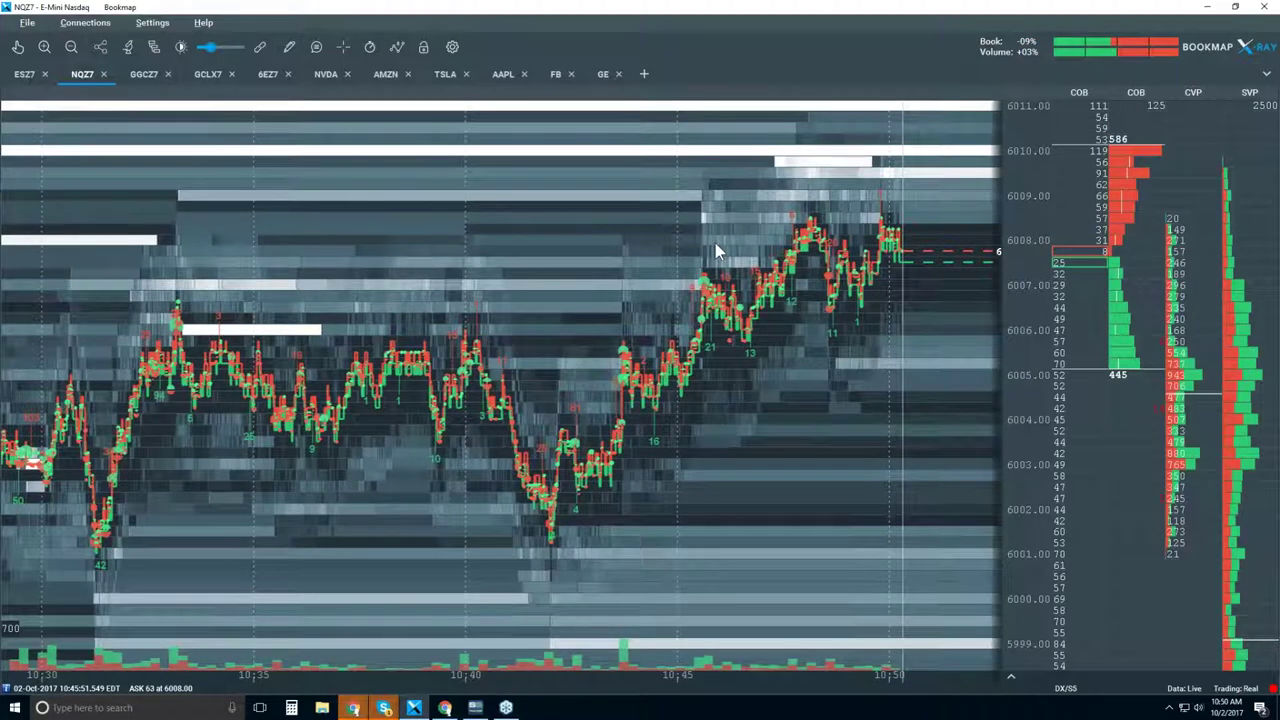
scroll(715, 243, down, 2)
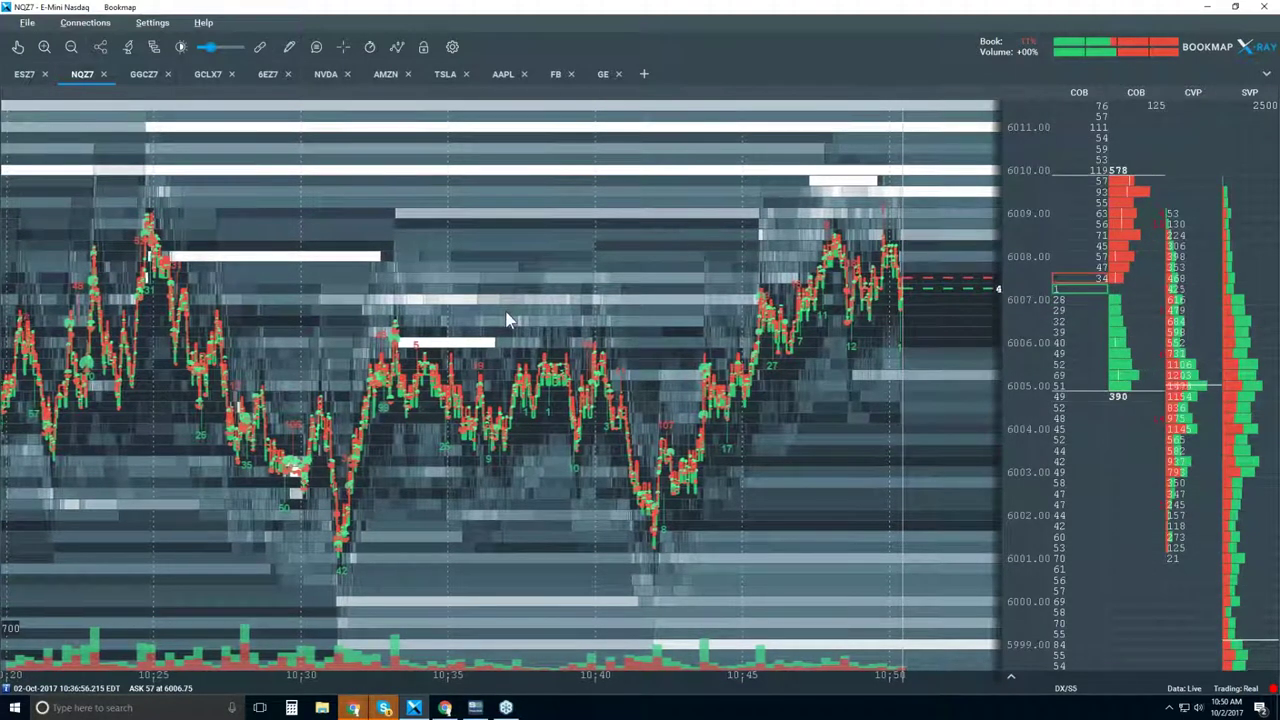
scroll(790, 225, up, 3)
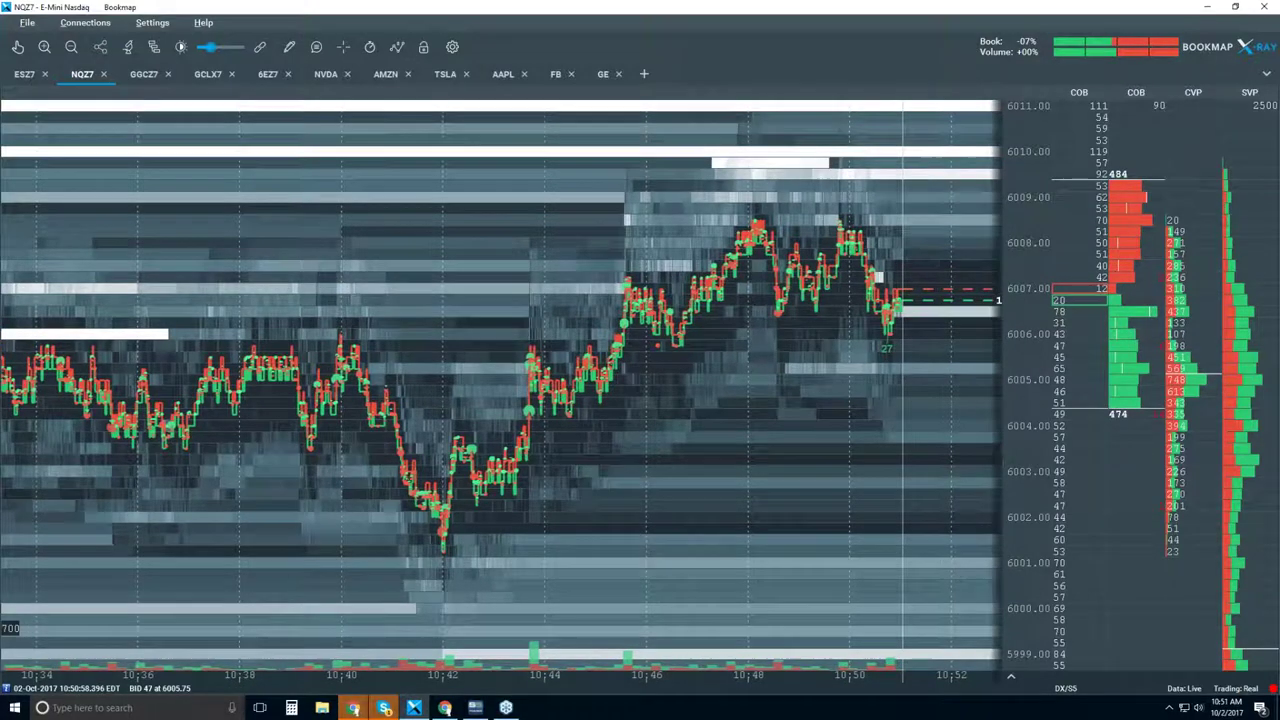
scroll(847, 320, down, 2)
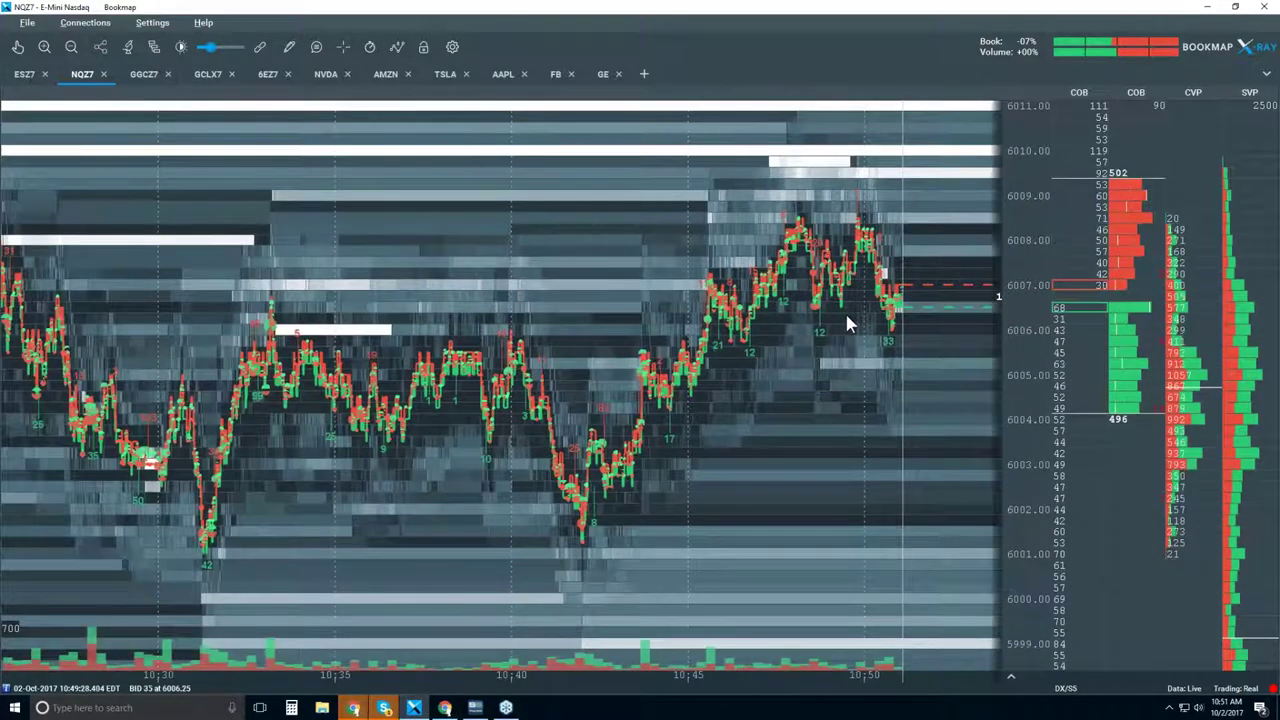
scroll(847, 317, down, 1)
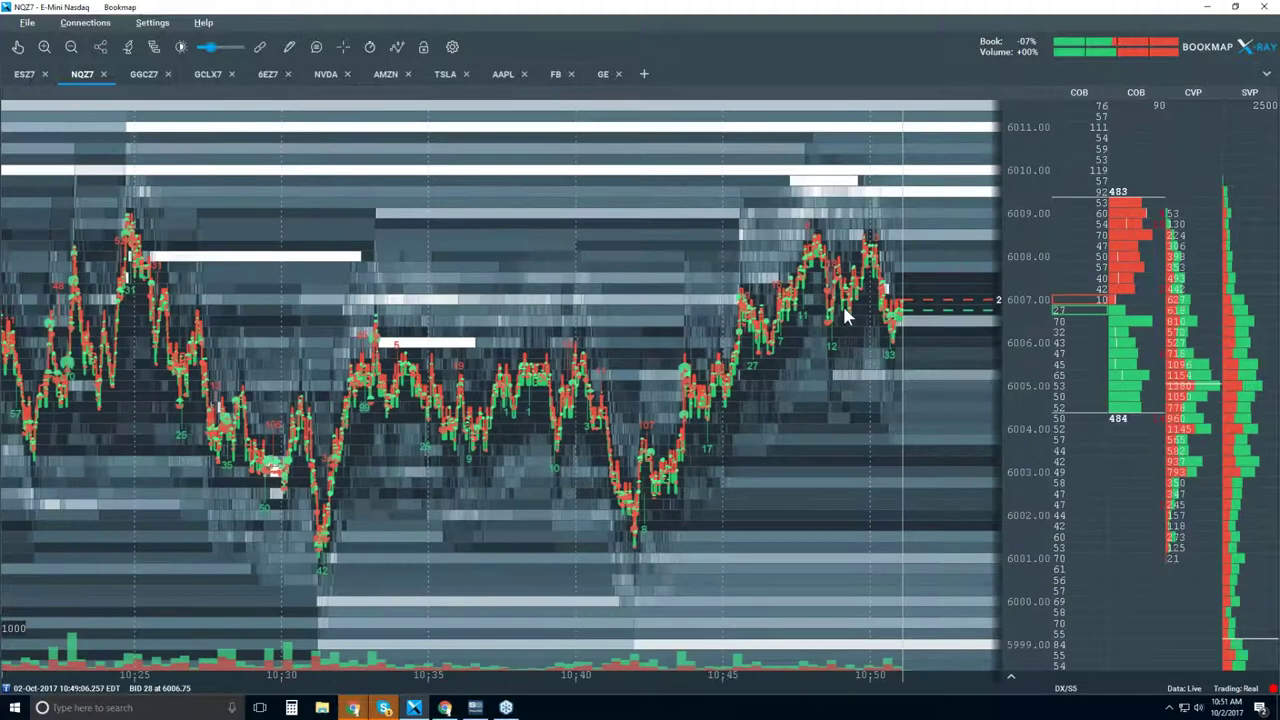
scroll(890, 268, up, 1)
scroll(890, 268, up, 2)
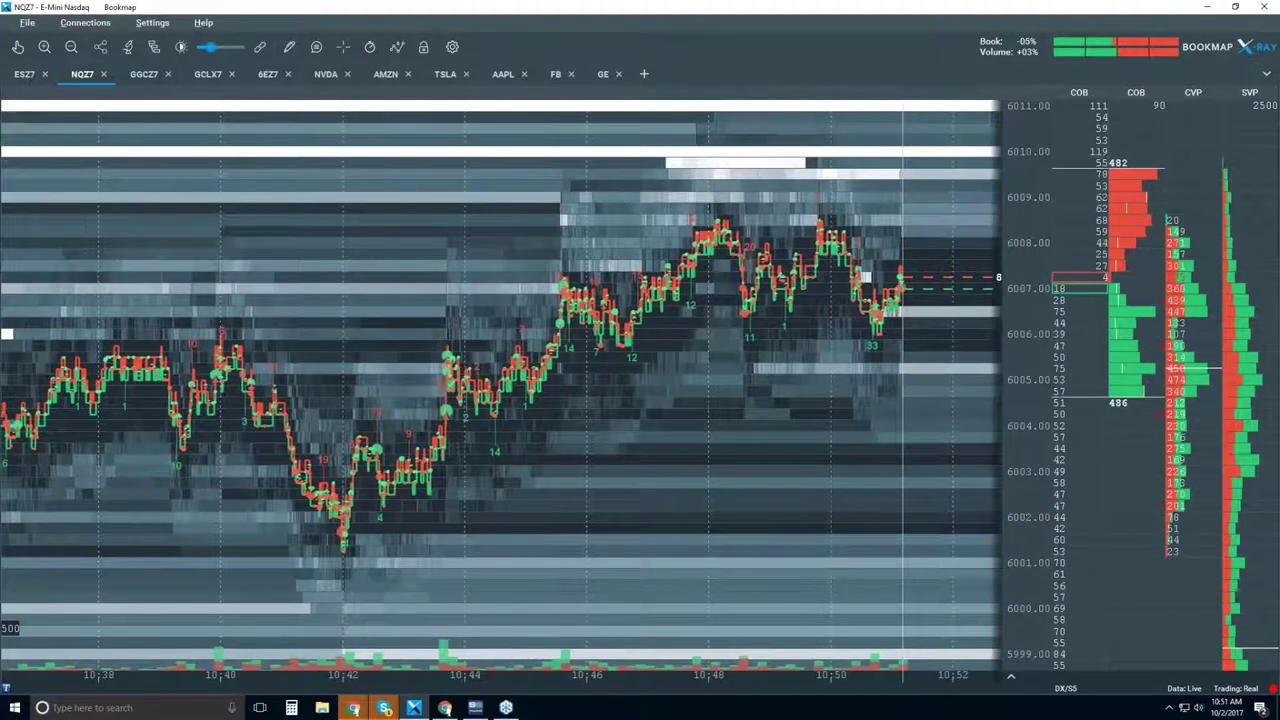
scroll(882, 265, up, 2)
scroll(881, 265, up, 3)
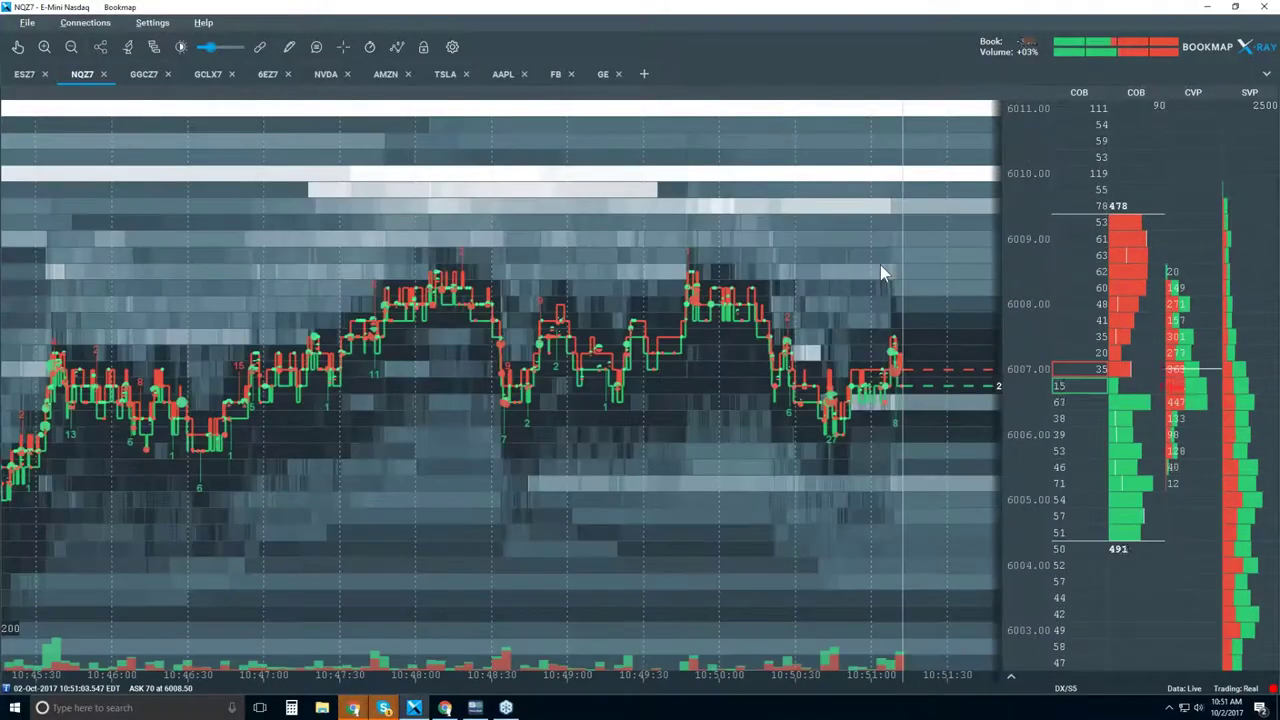
scroll(879, 265, up, 1)
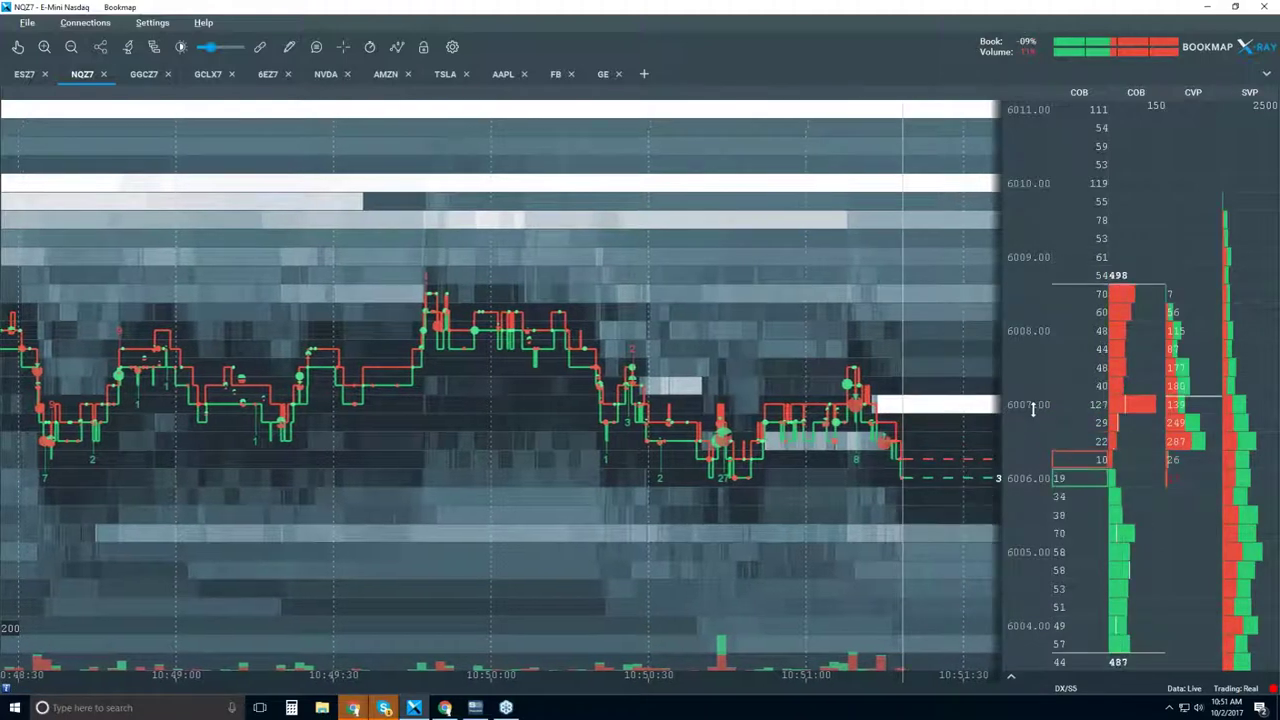
scroll(880, 395, down, 2)
scroll(888, 360, down, 2)
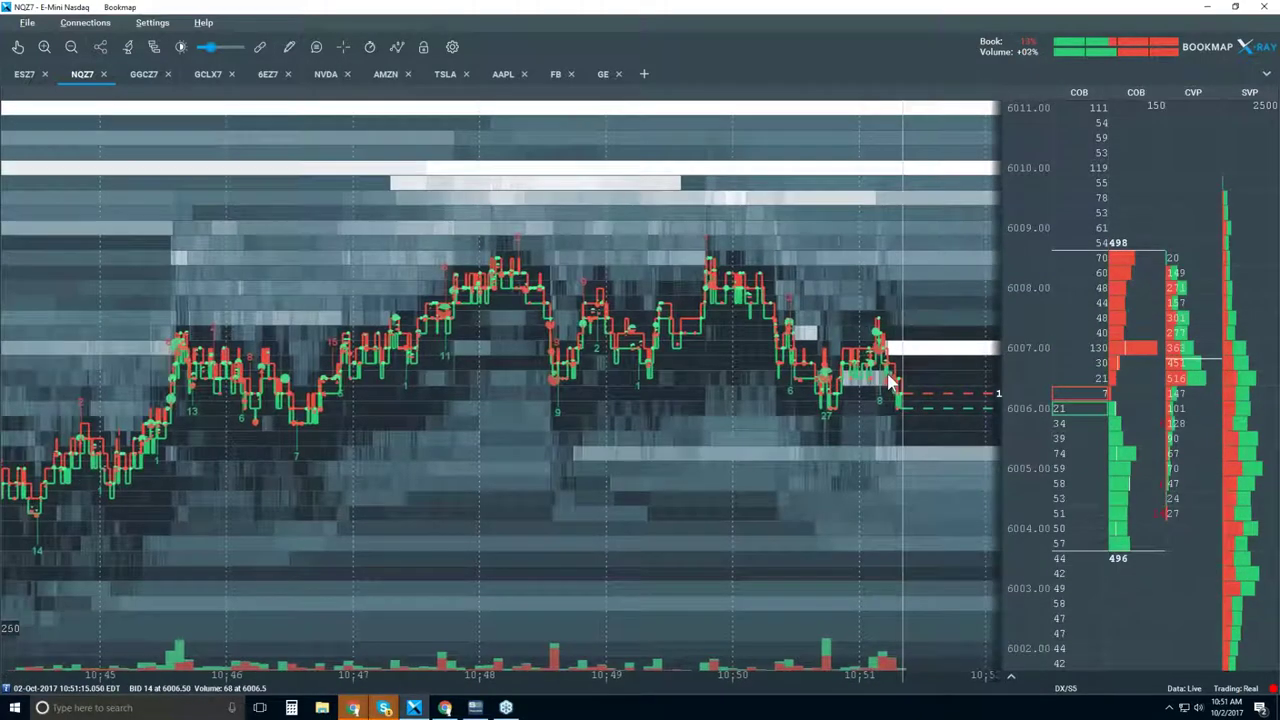
scroll(866, 330, down, 2)
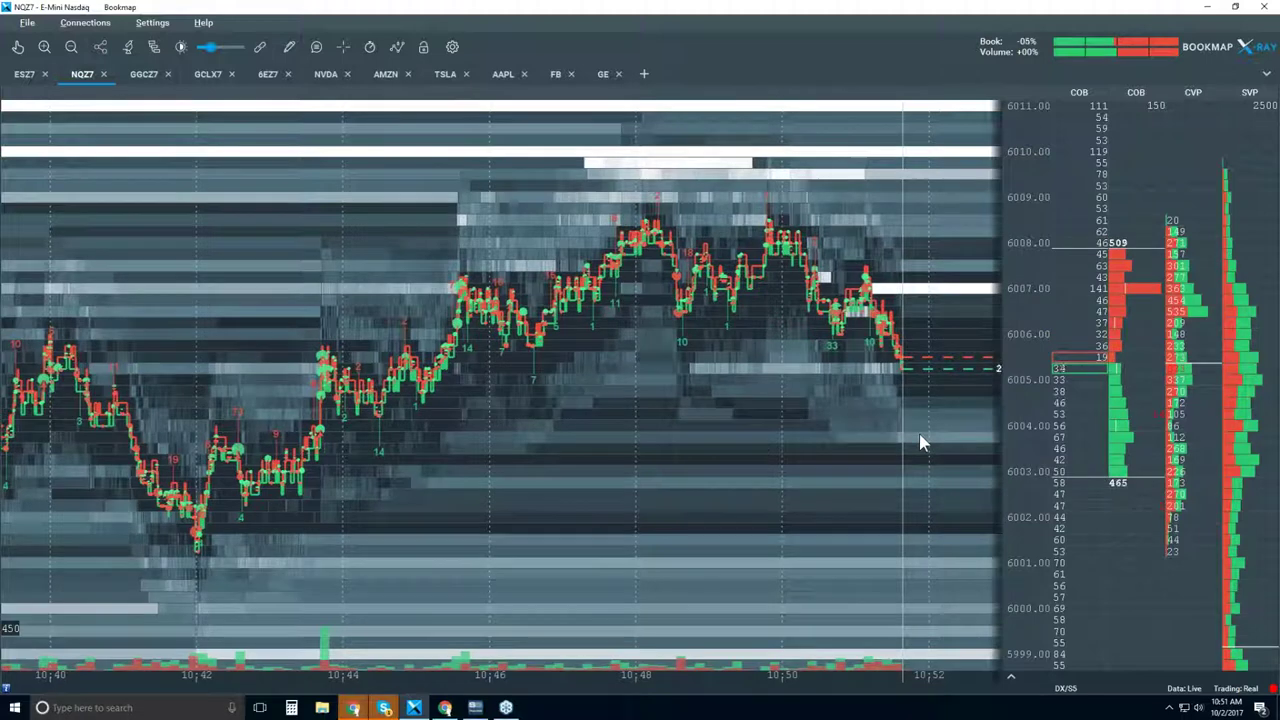
scroll(819, 399, down, 1)
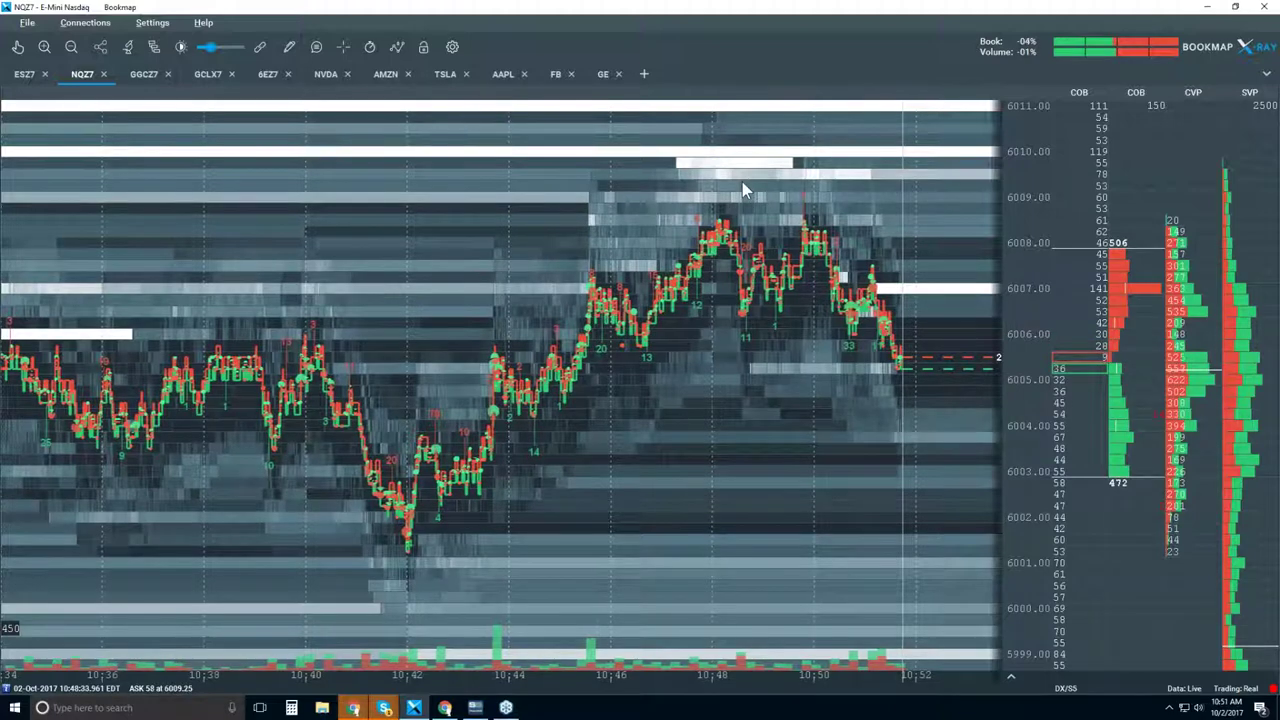
scroll(739, 349, down, 1)
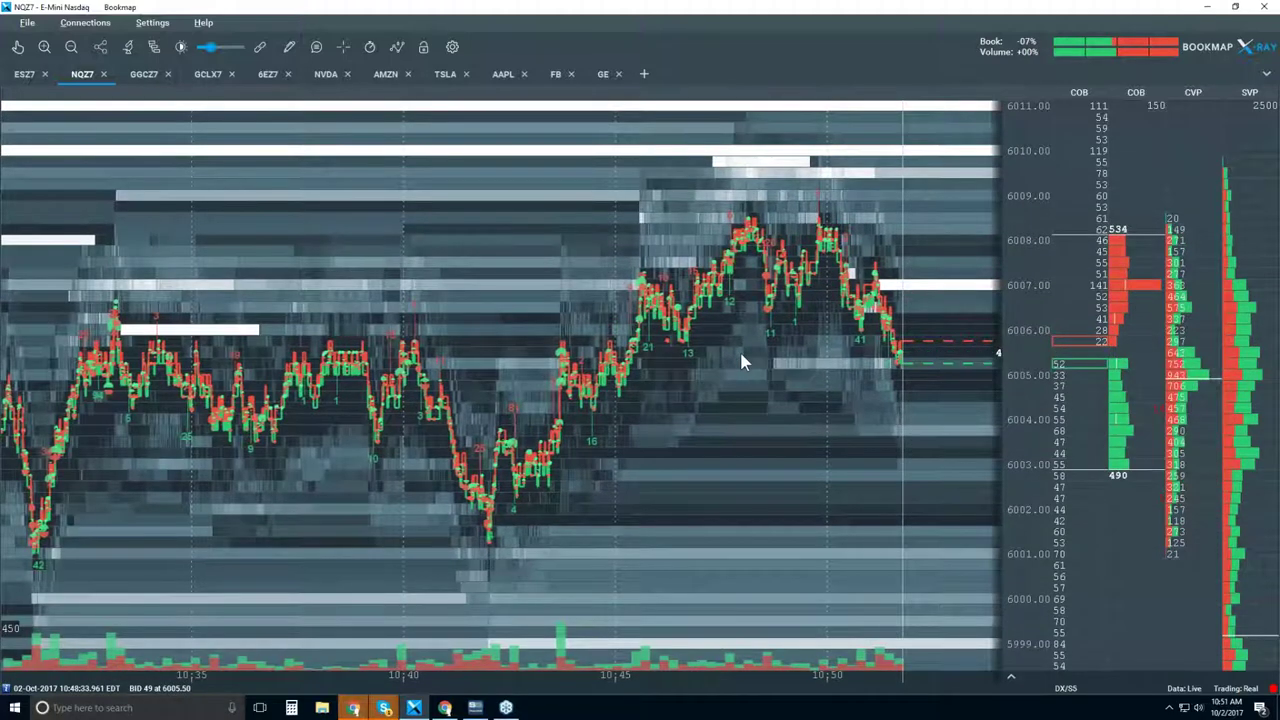
scroll(741, 357, down, 1)
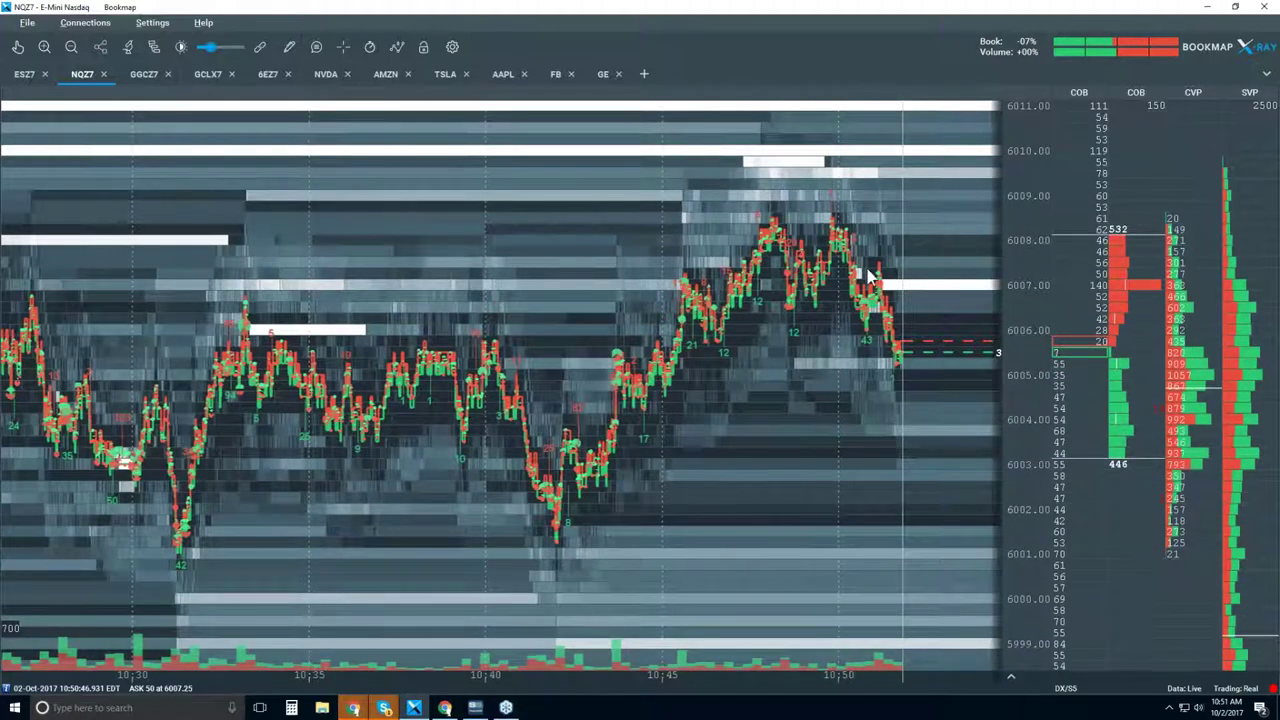
scroll(862, 274, up, 3)
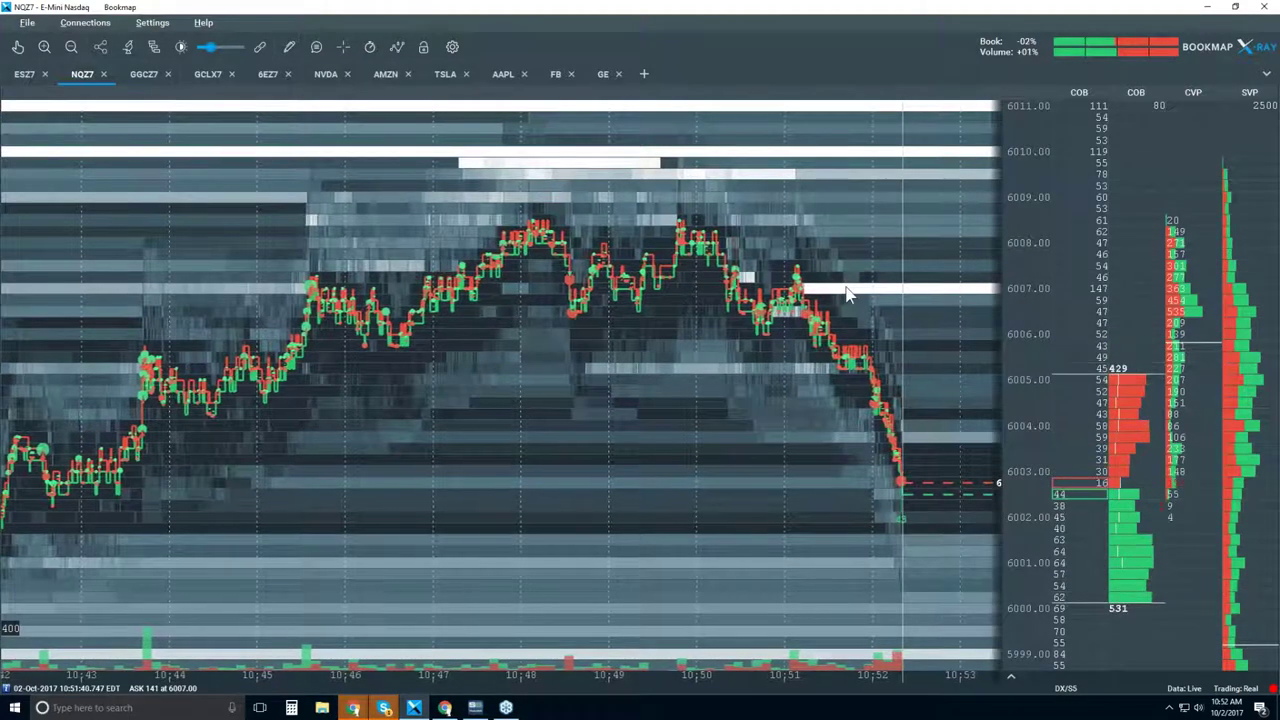
scroll(863, 413, down, 1)
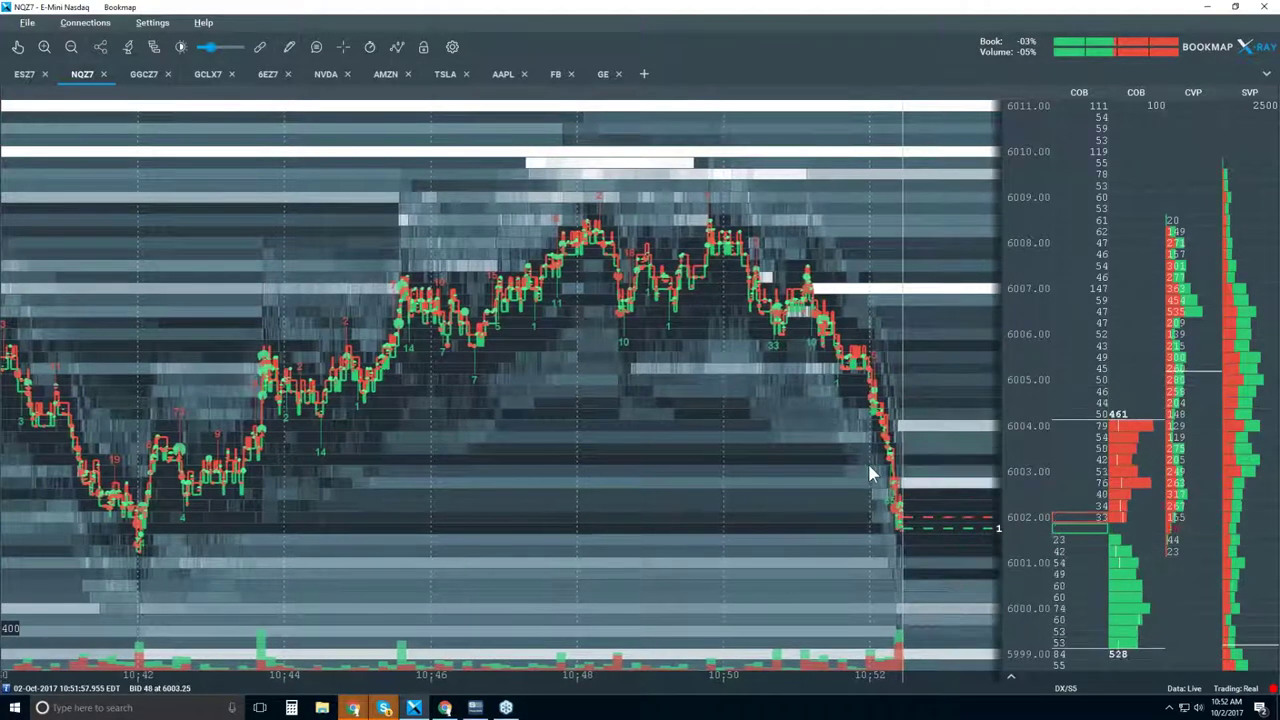
scroll(868, 466, down, 2)
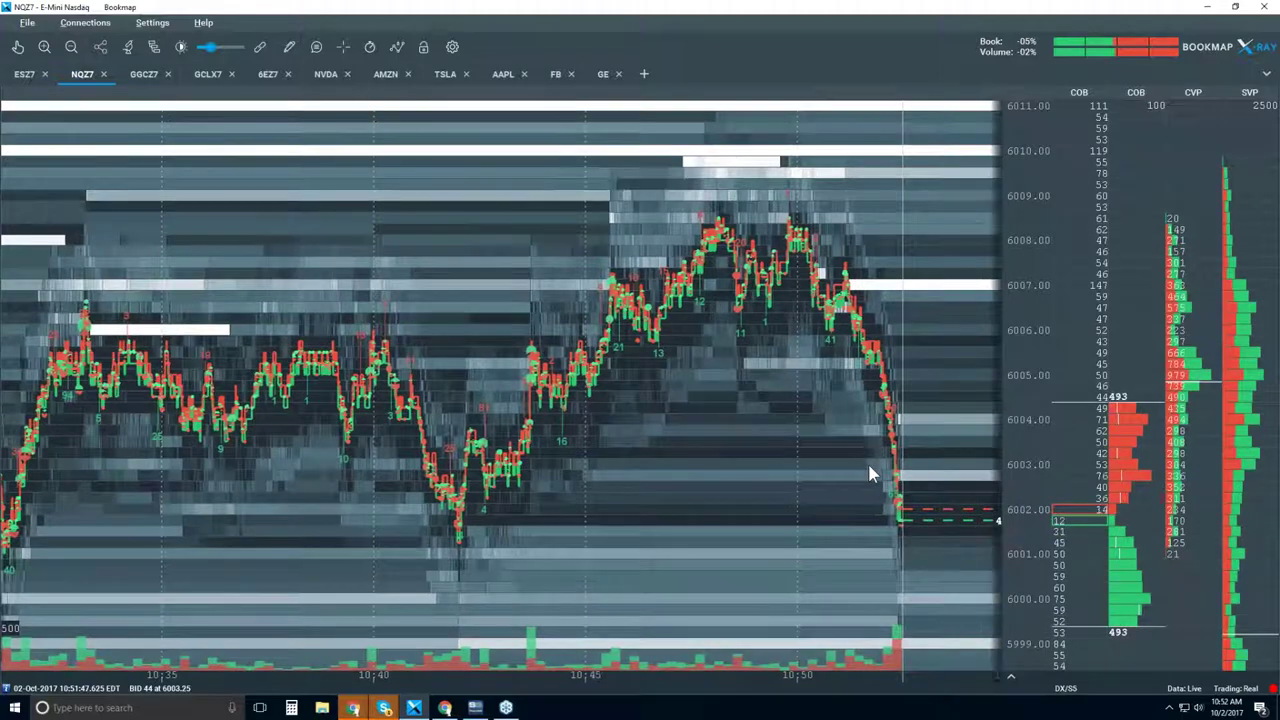
scroll(868, 474, down, 1)
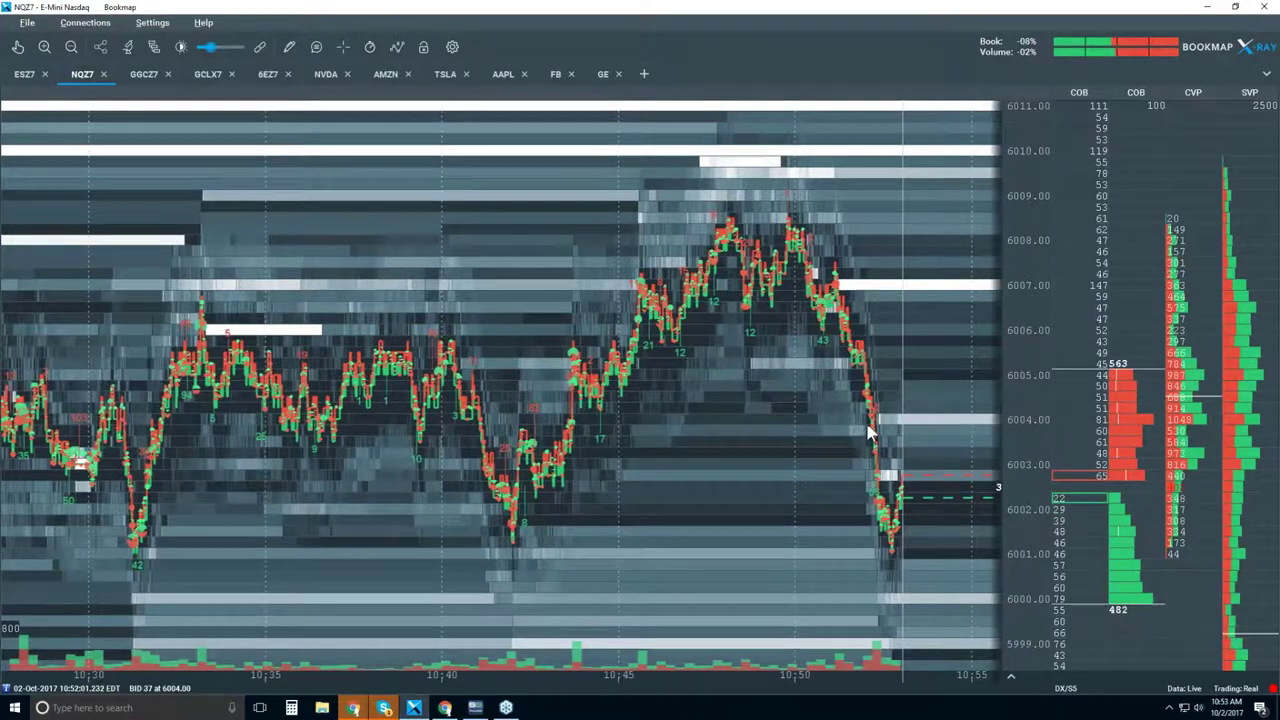
scroll(880, 490, up, 5)
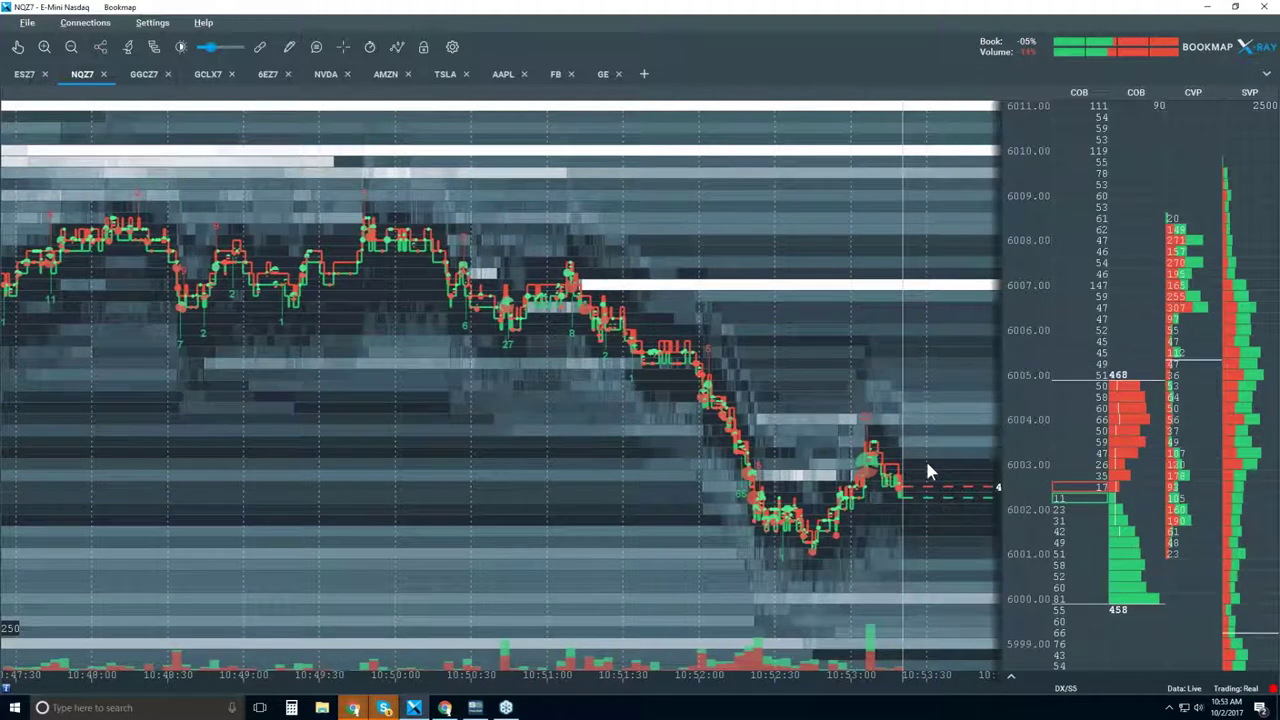
scroll(860, 476, down, 2)
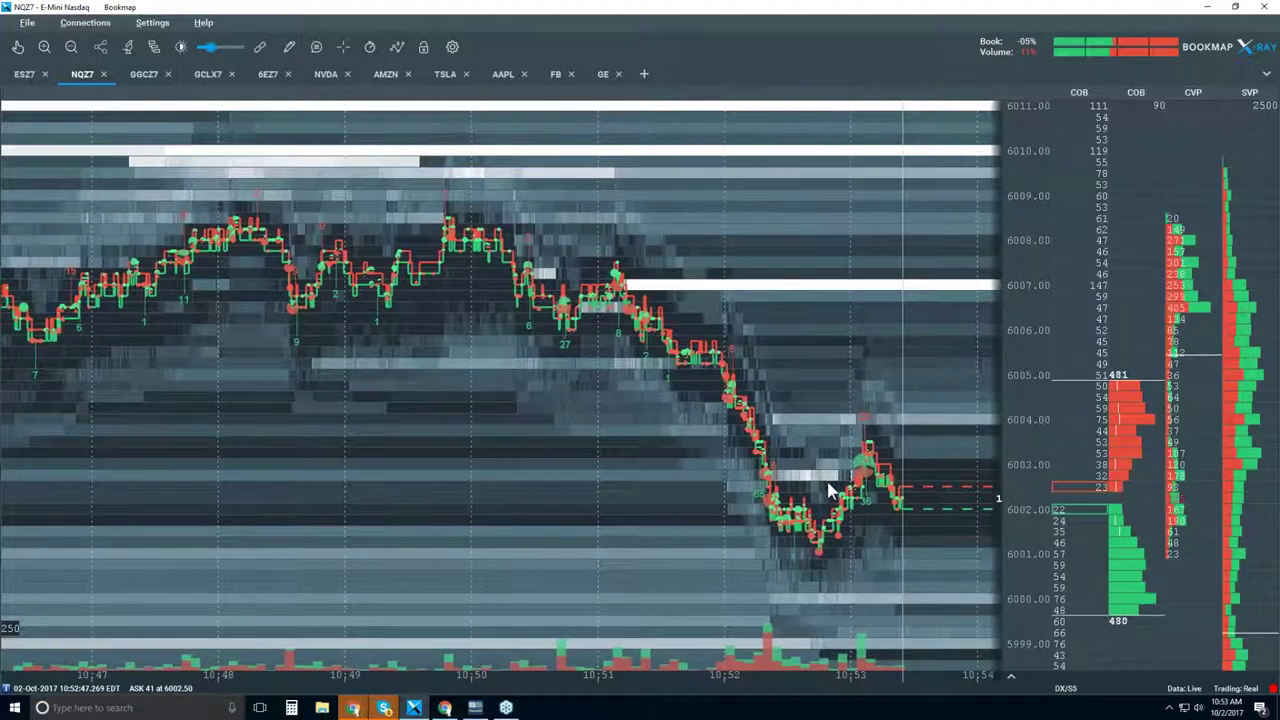
scroll(828, 490, down, 2)
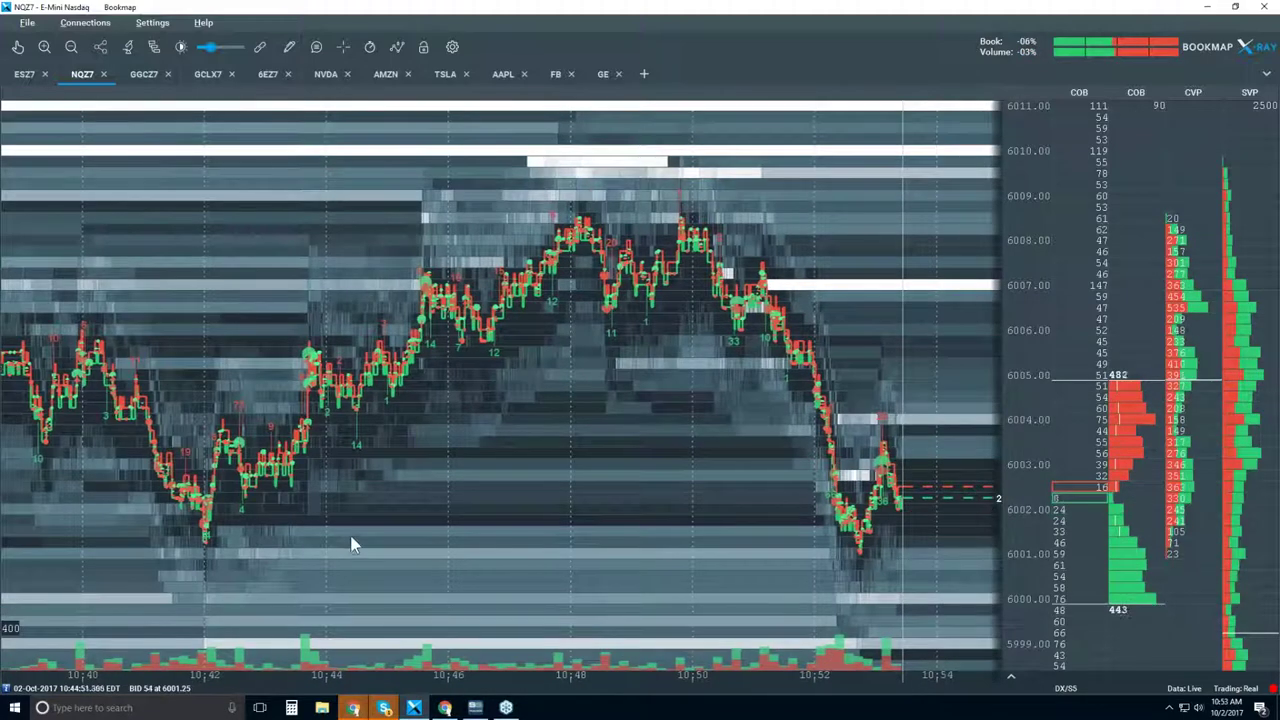
scroll(740, 460, down, 2)
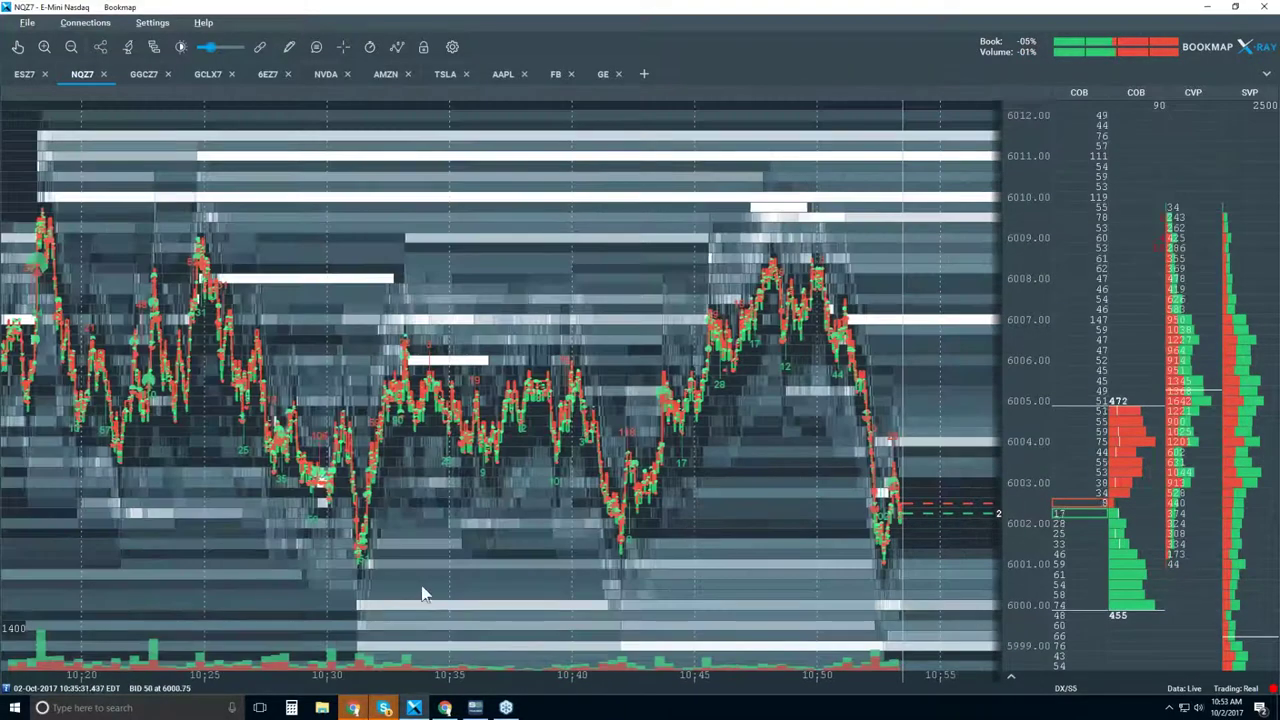
scroll(557, 535, down, 2)
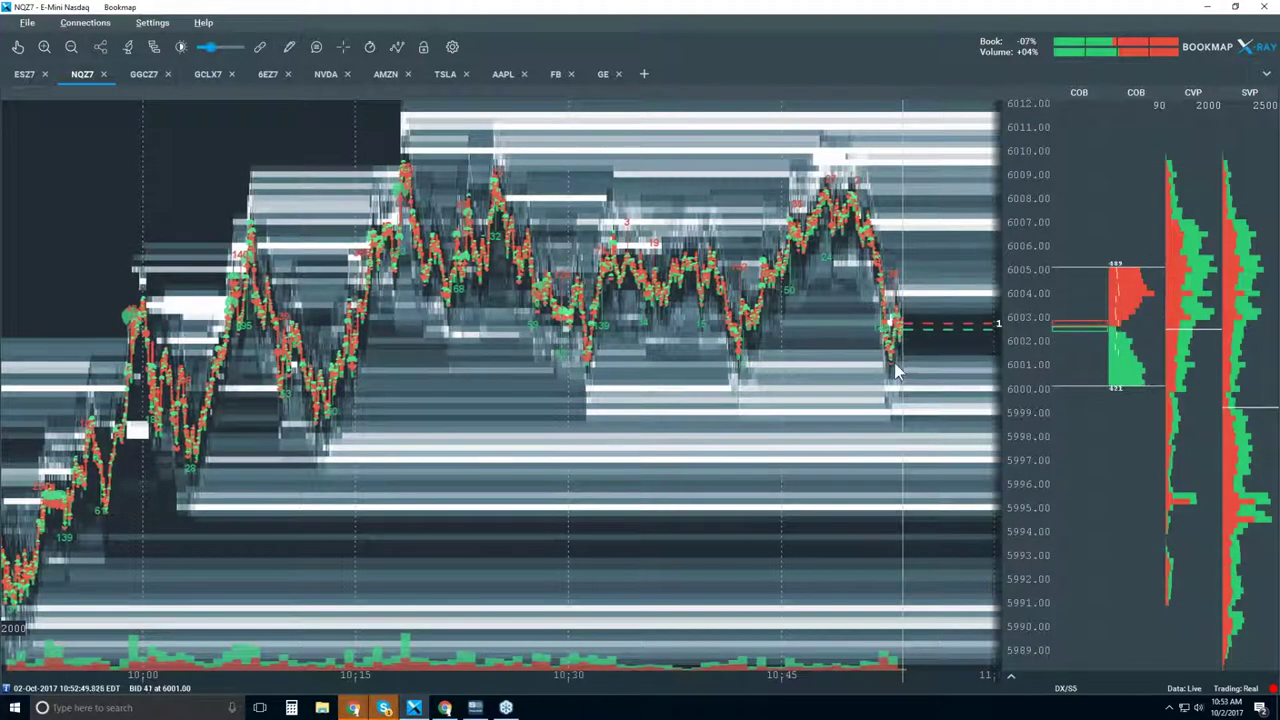
scroll(900, 390, up, 1)
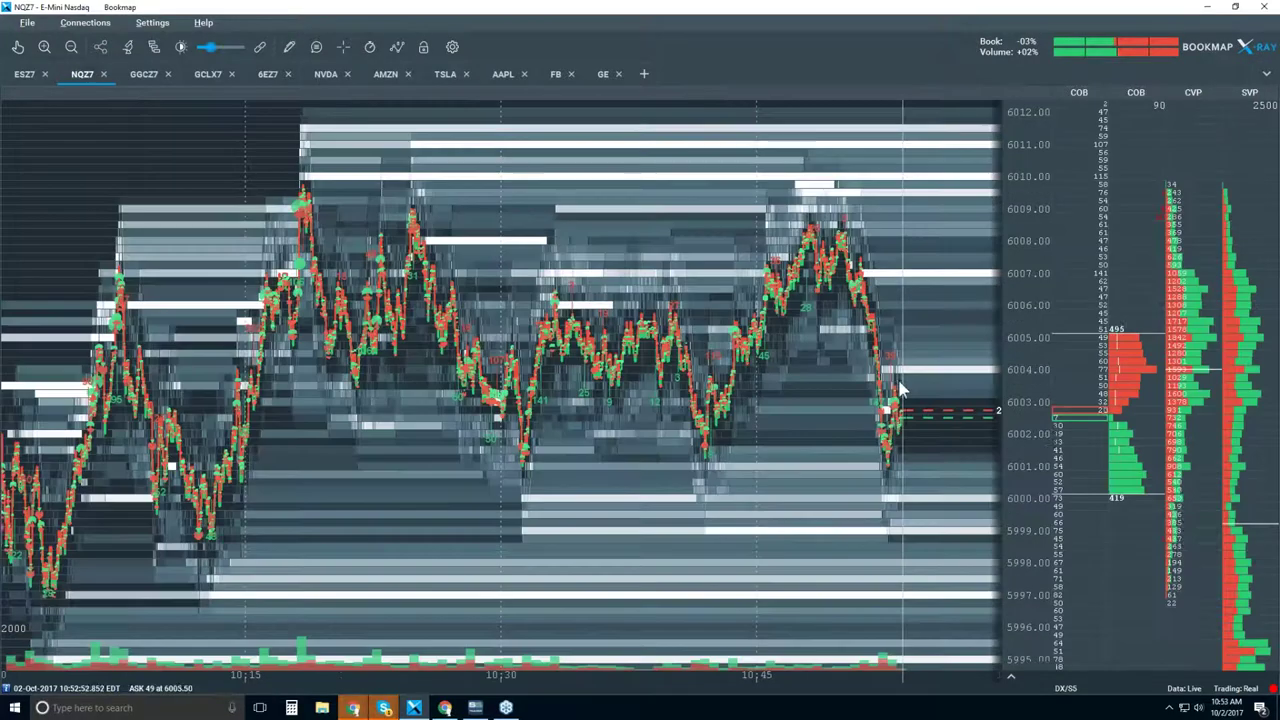
scroll(851, 382, up, 3)
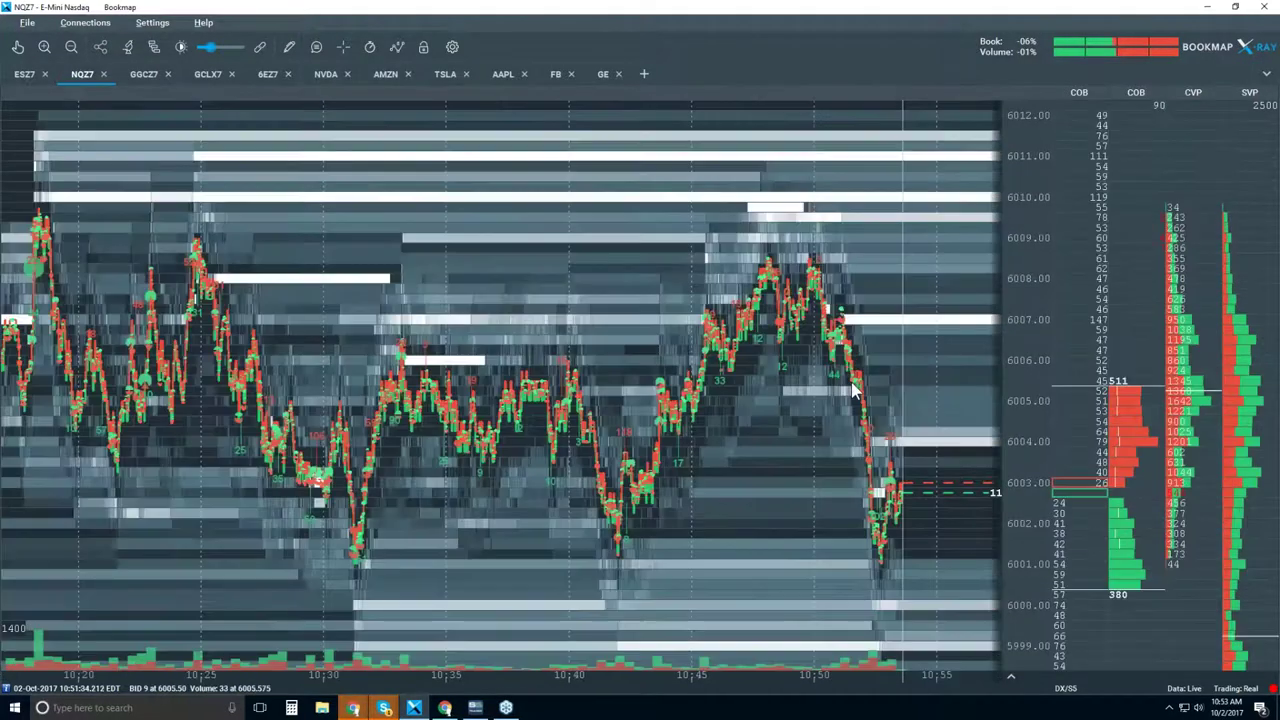
scroll(853, 390, up, 2)
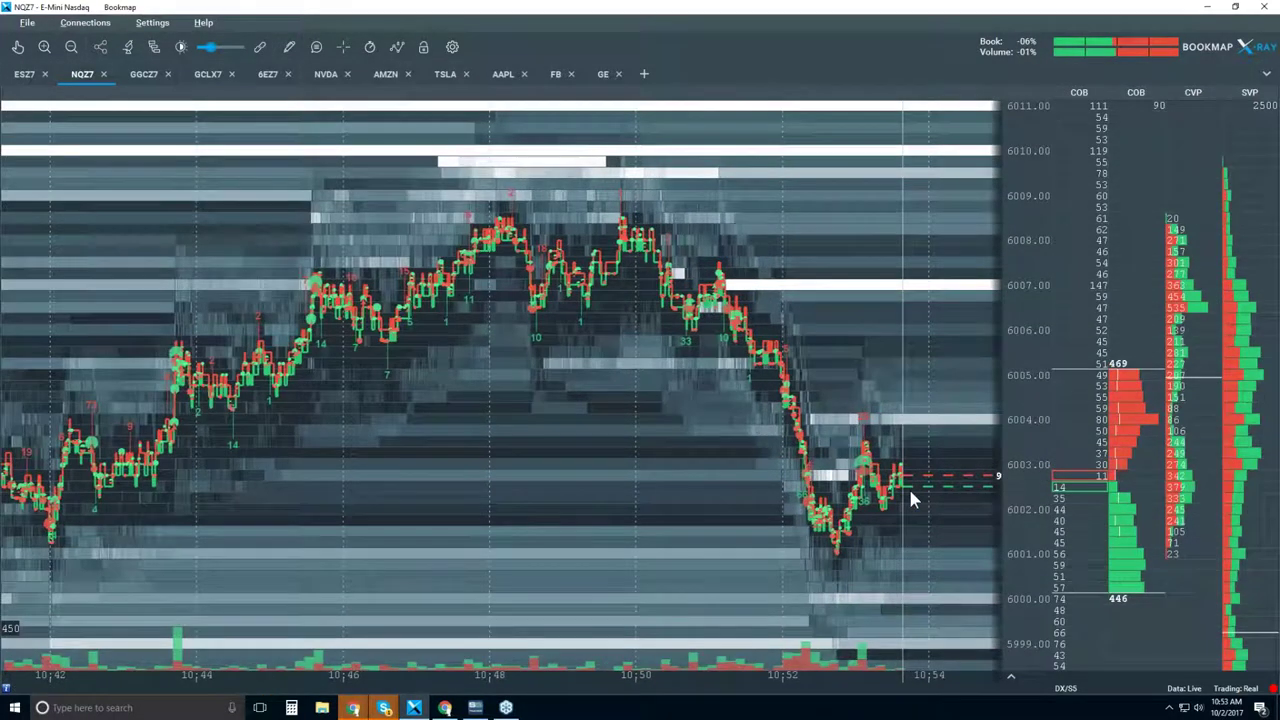
scroll(845, 435, up, 2)
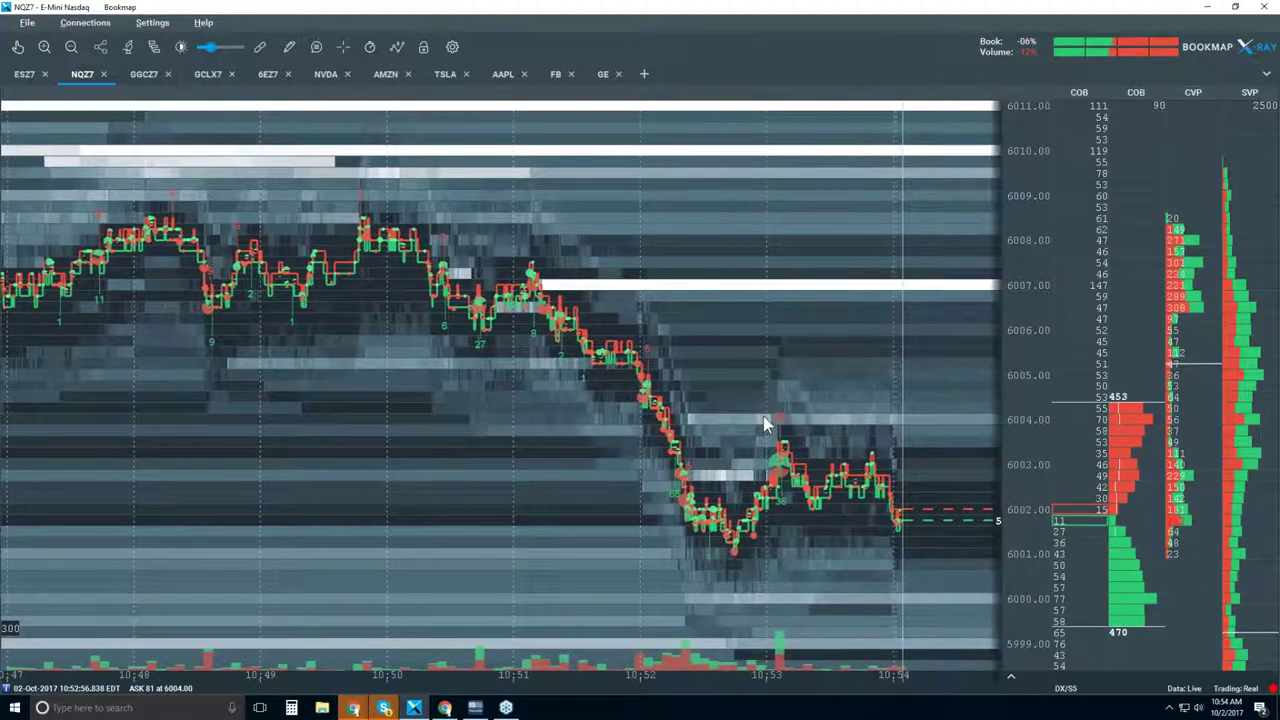
scroll(765, 423, down, 1)
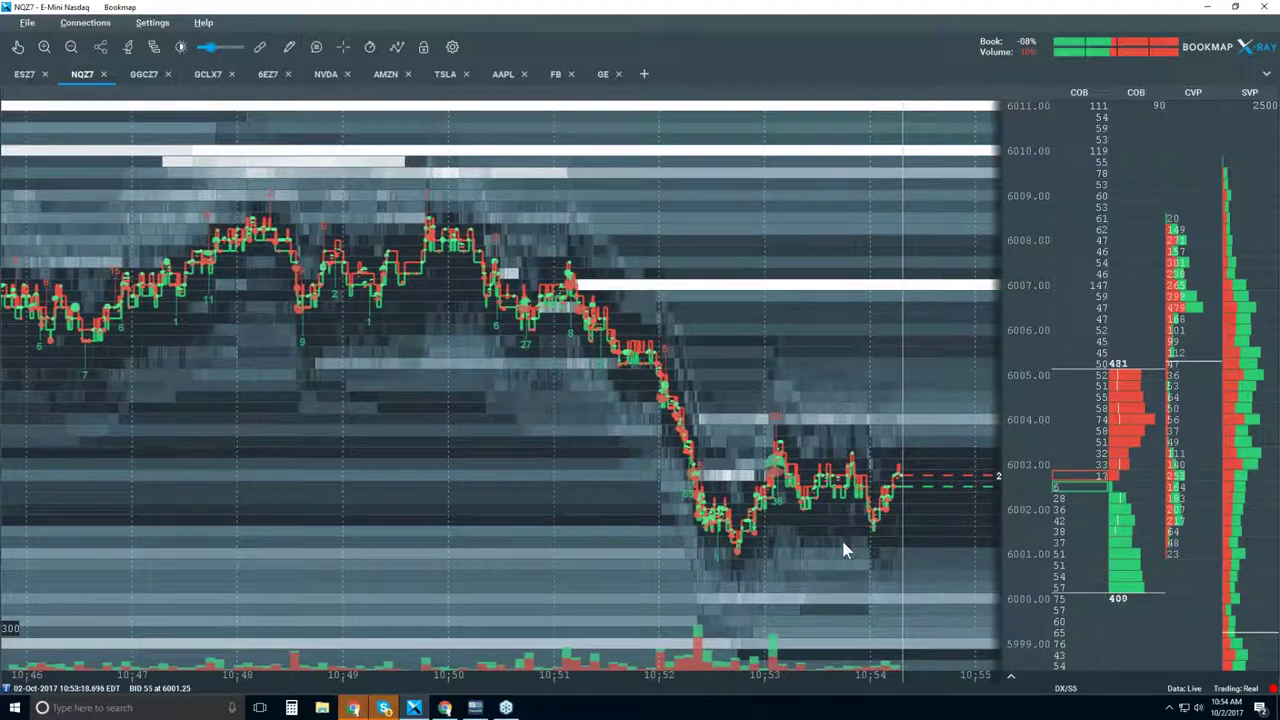
scroll(868, 485, up, 2)
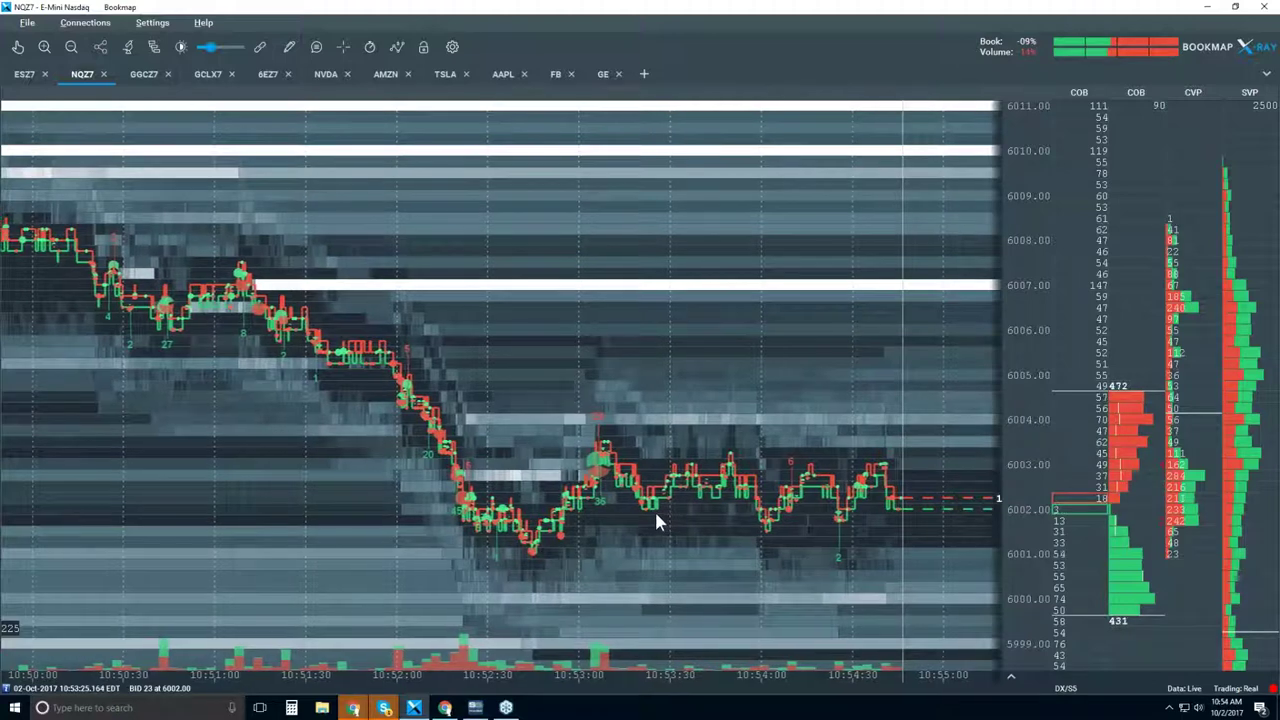
scroll(655, 518, down, 2)
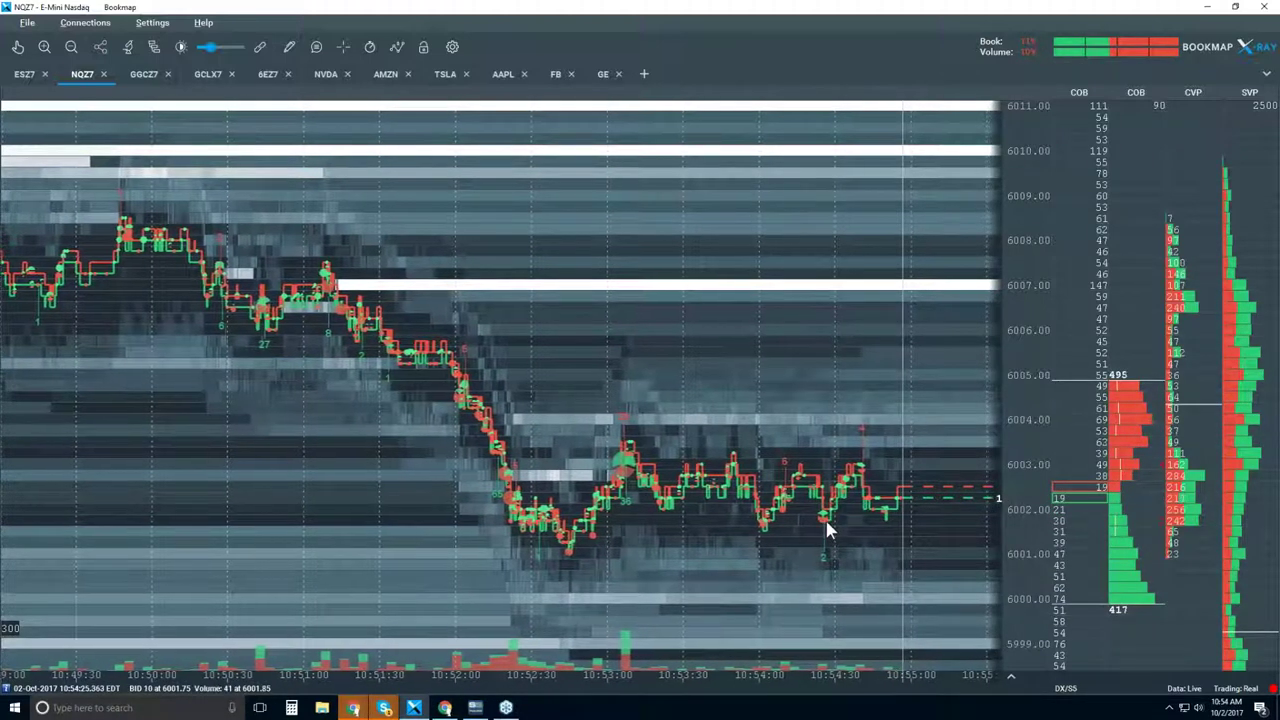
scroll(826, 530, down, 3)
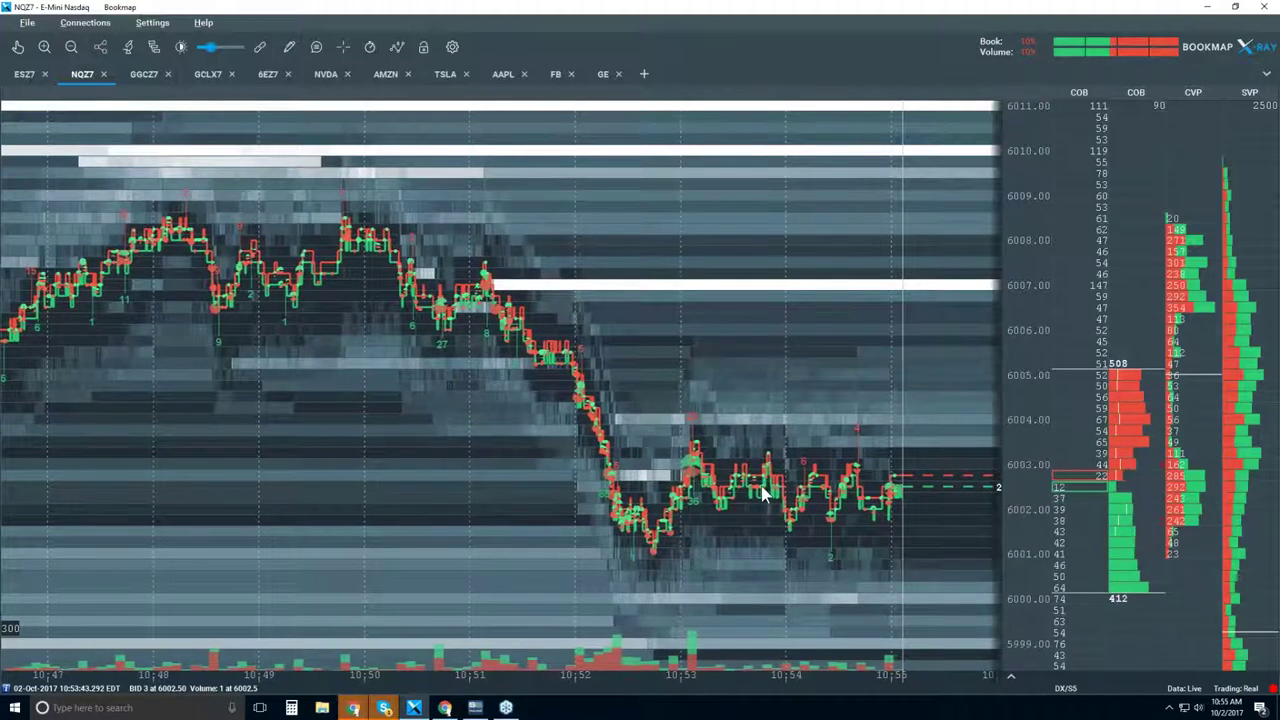
scroll(761, 486, down, 2)
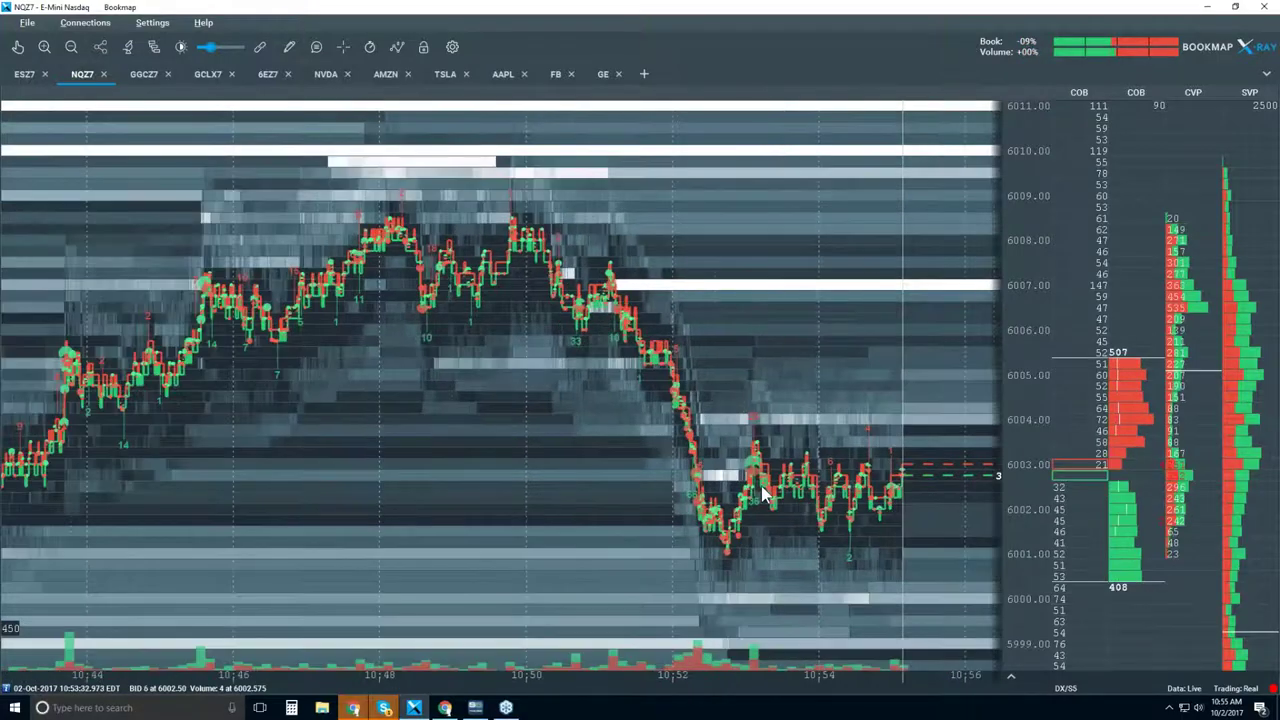
scroll(761, 493, down, 1)
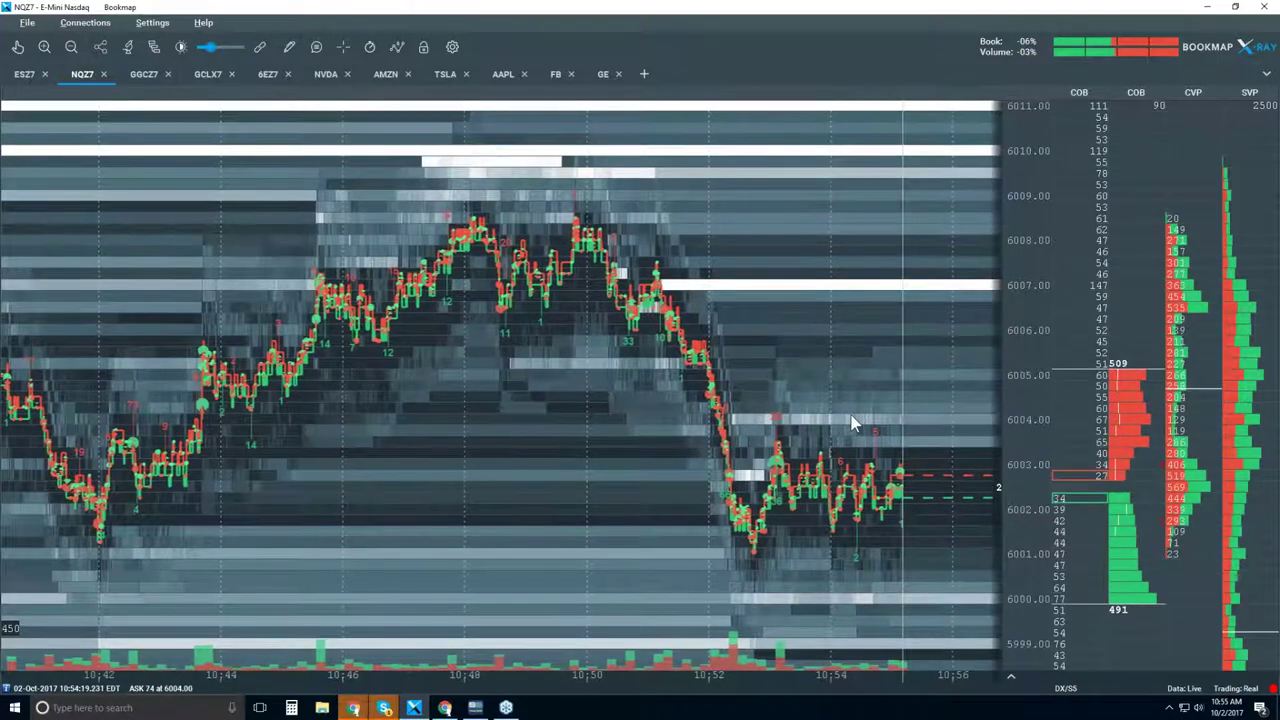
scroll(856, 425, up, 3)
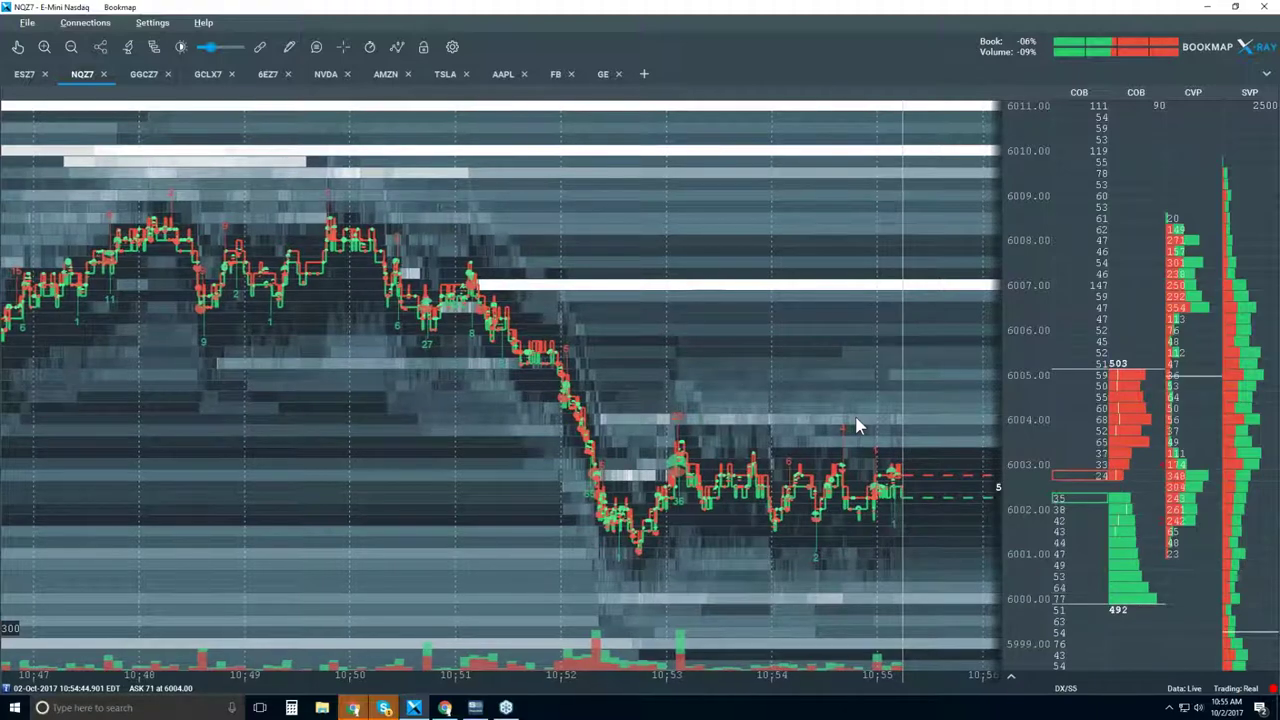
scroll(856, 425, down, 1)
scroll(856, 425, down, 1)
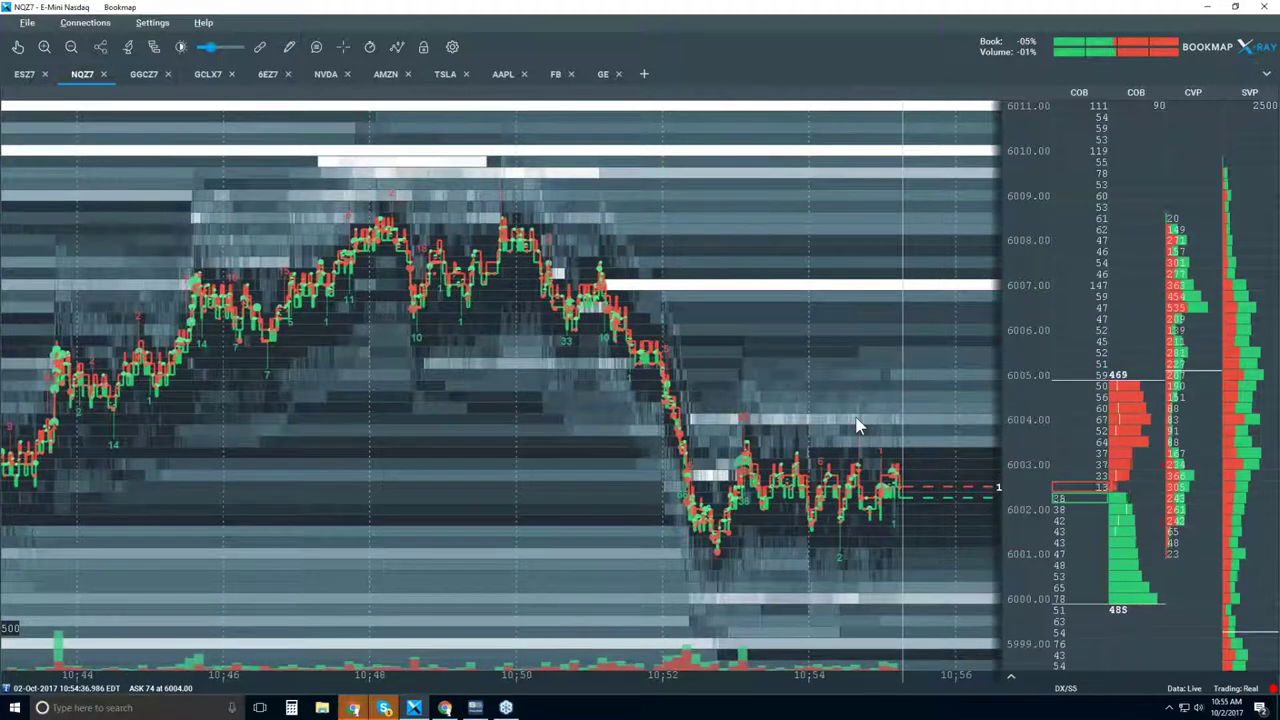
scroll(856, 425, down, 1)
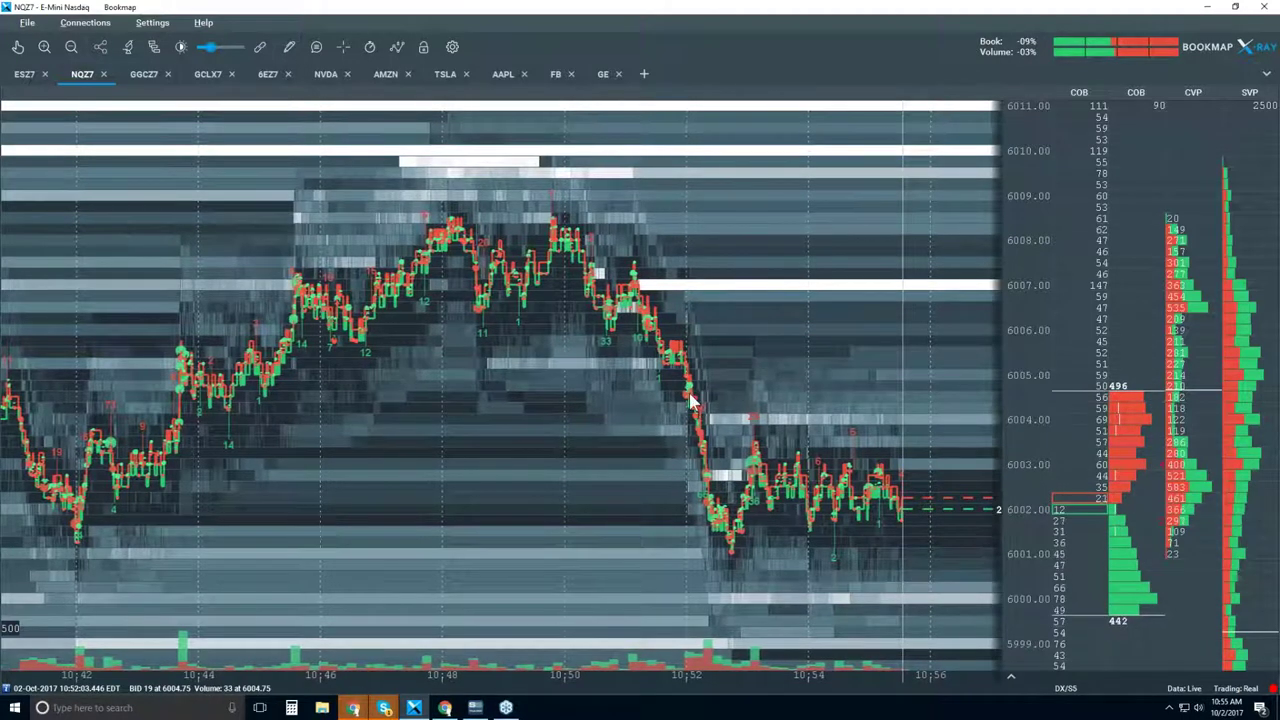
scroll(706, 455, down, 2)
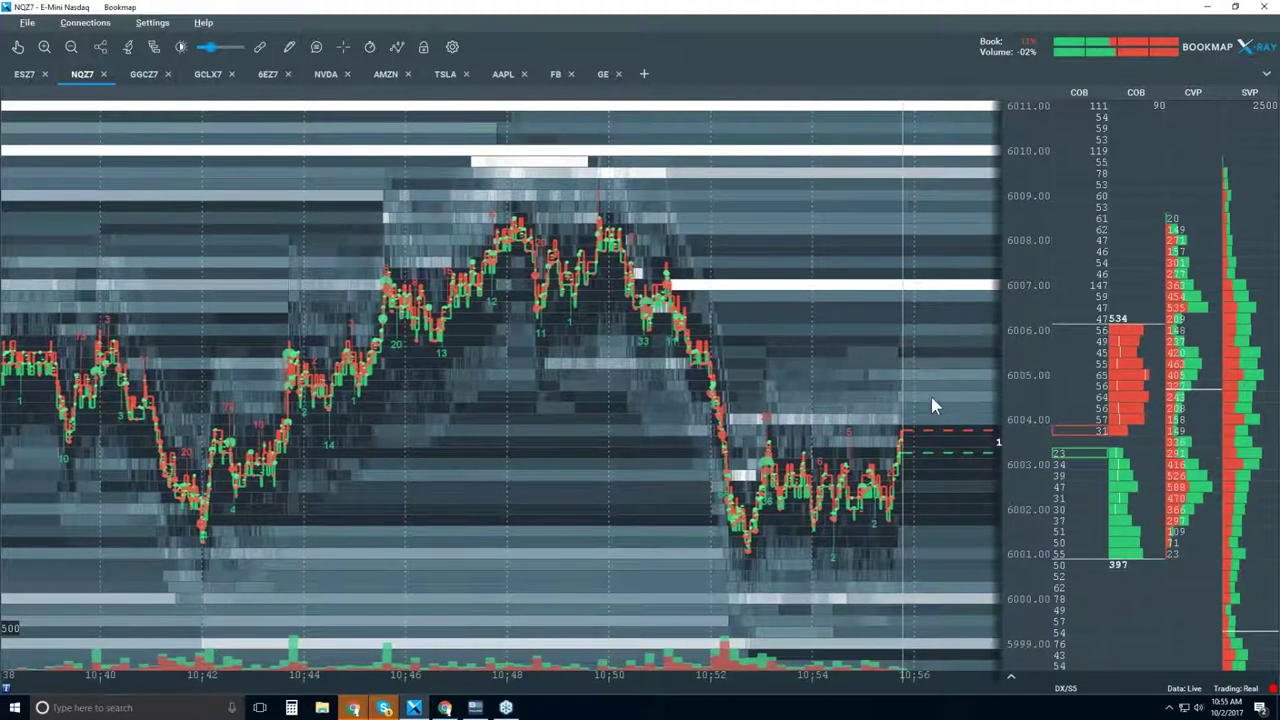
scroll(850, 385, up, 5)
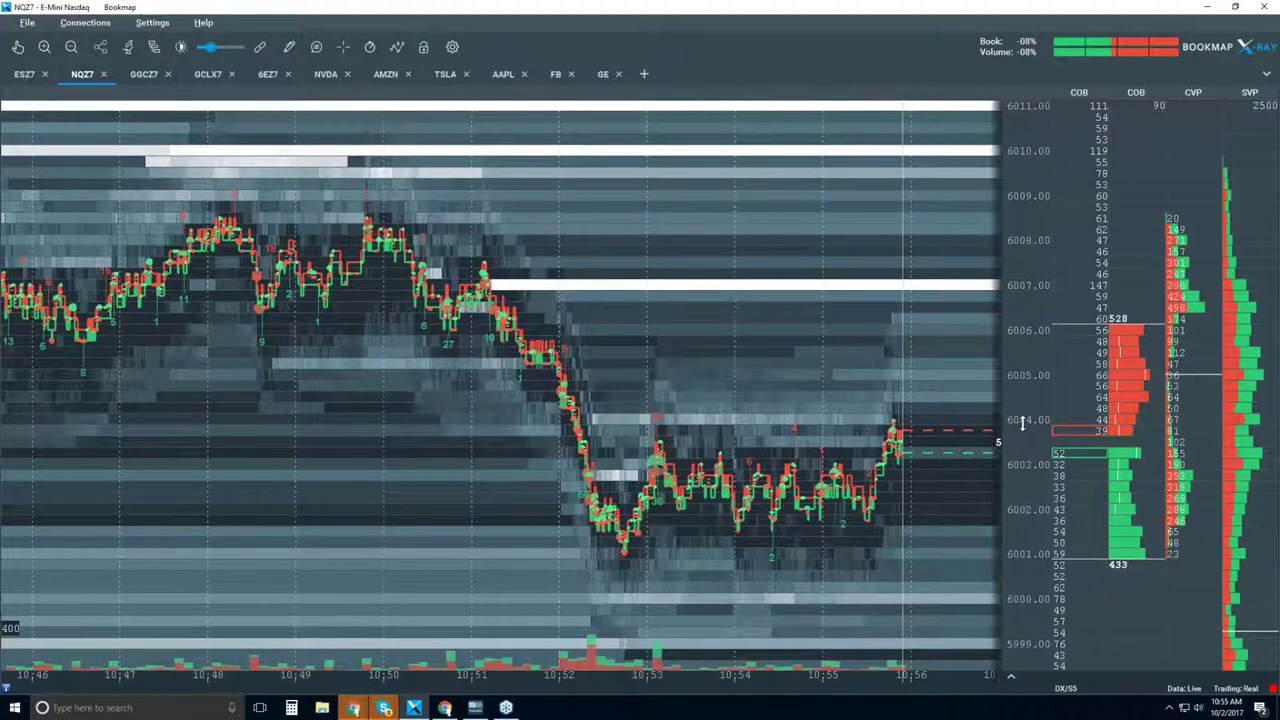
Step: Zoom the NQZ7 heatmap in and back out around the 6003–6004 post-breakout range
scroll(827, 384, up, 5)
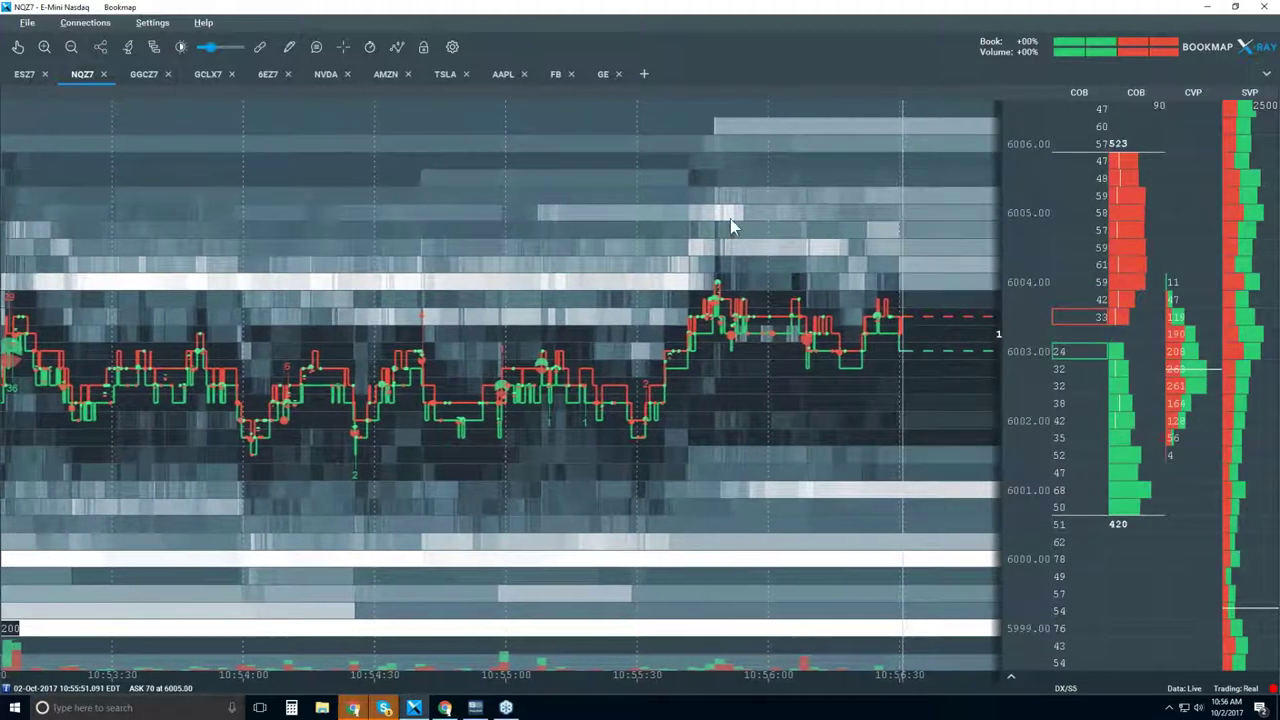
scroll(757, 209, down, 2)
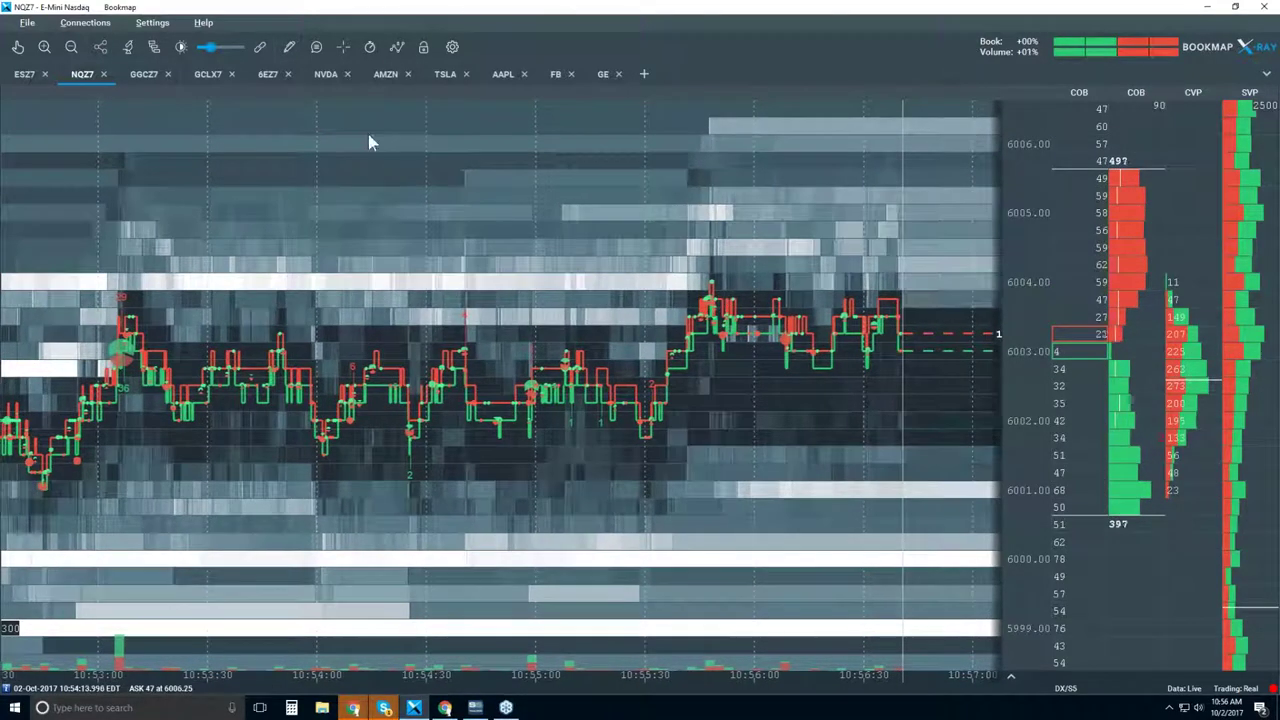
Step: Step through the ESZ7, gold GGCZ7 and crude oil GCLX7 charts, ending on NVDA
click(26, 78)
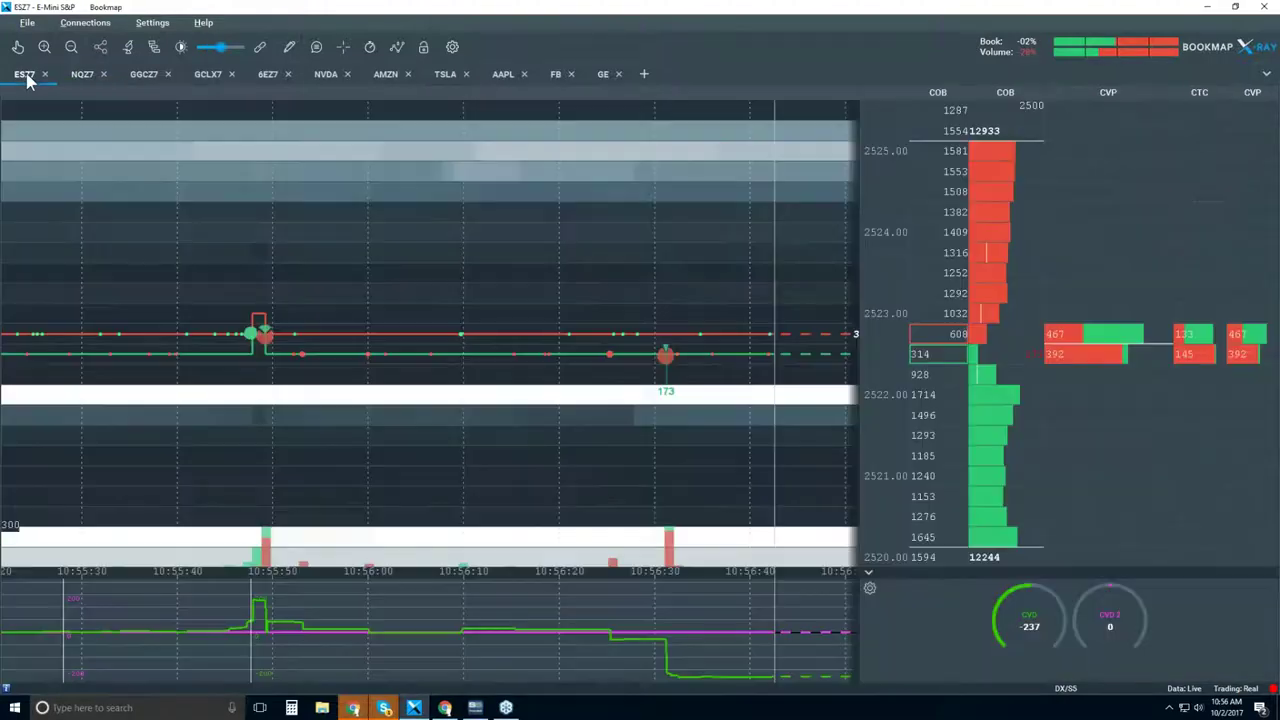
click(145, 78)
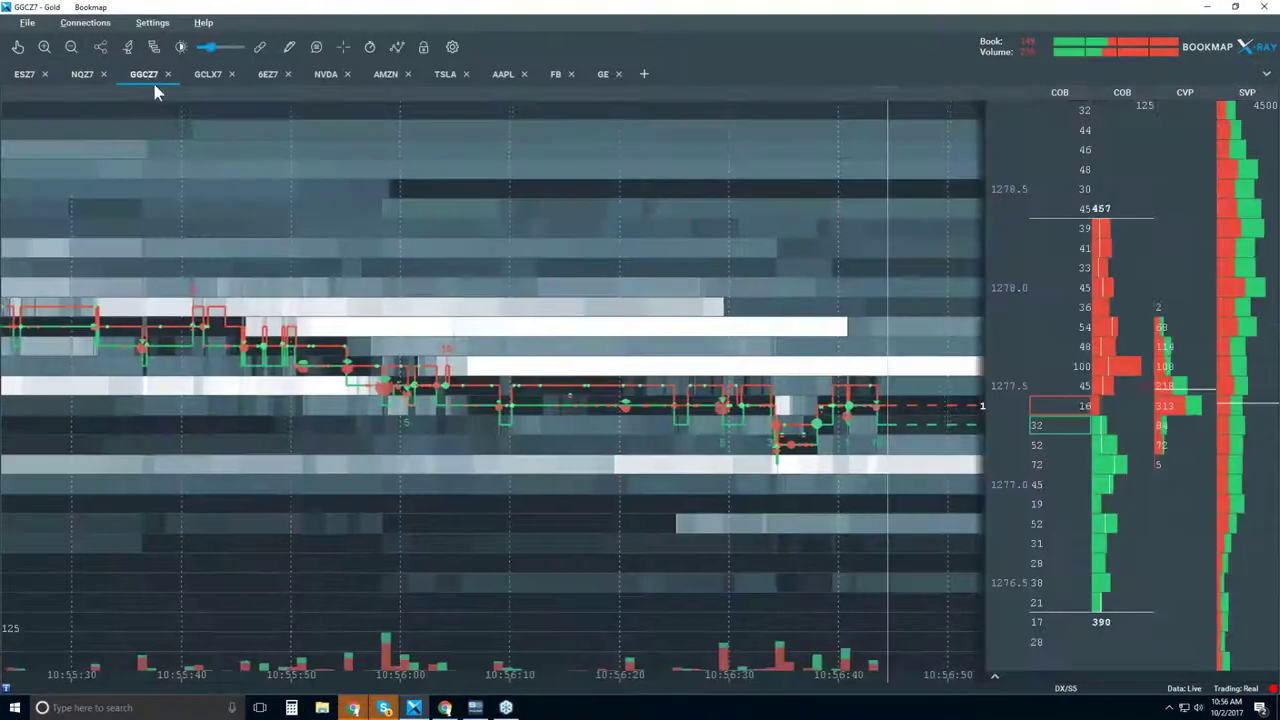
click(208, 76)
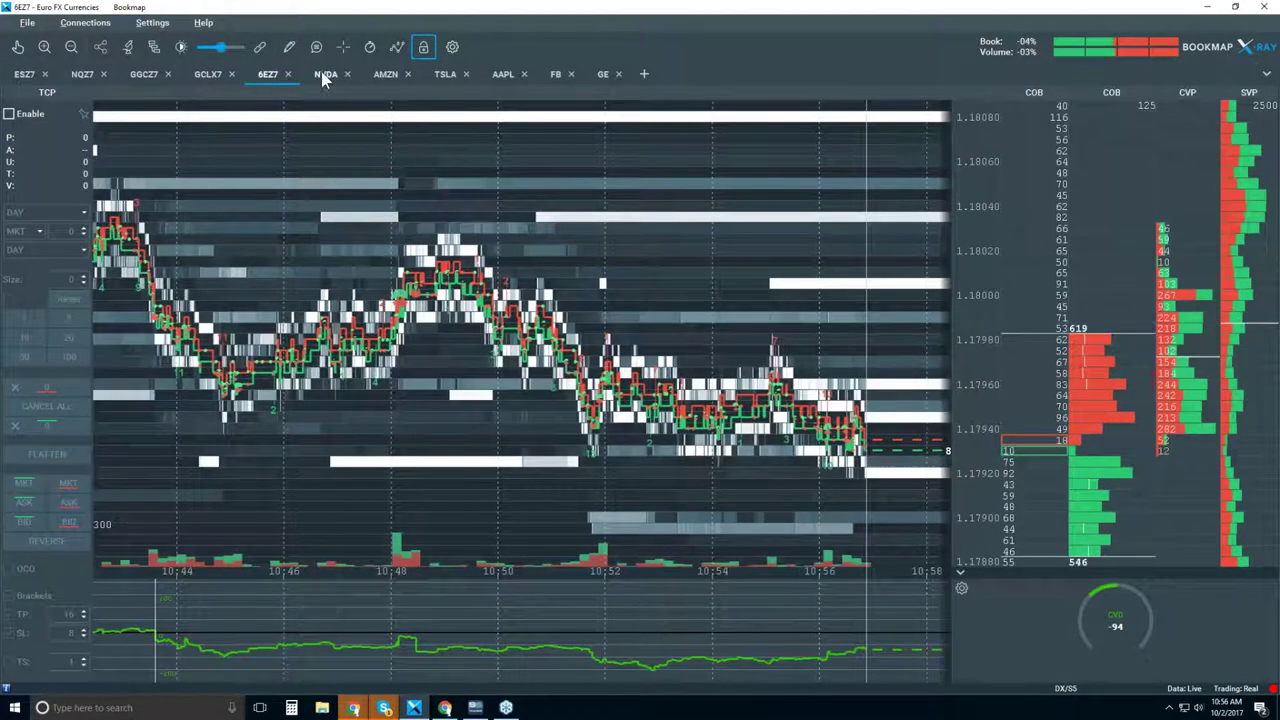
click(325, 75)
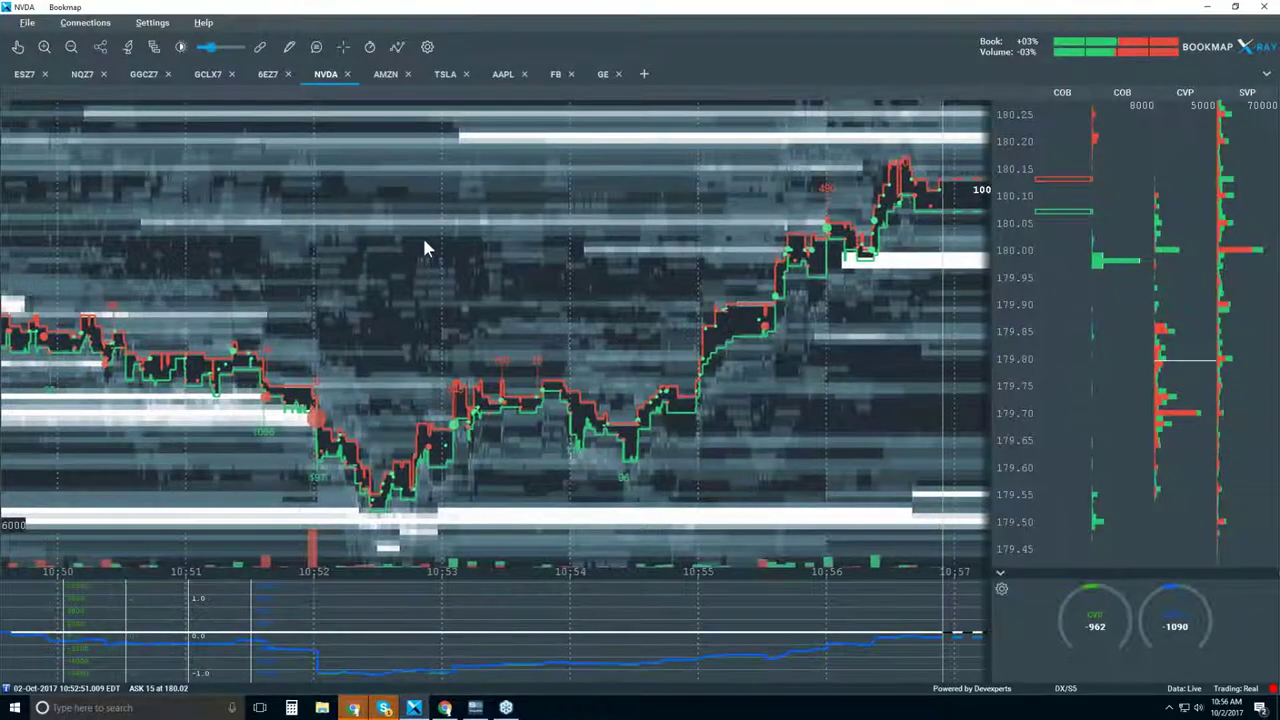
Step: Zoom out NVDA's time axis to review the morning, then switch to the NQZ7 chart
scroll(424, 243, down, 1)
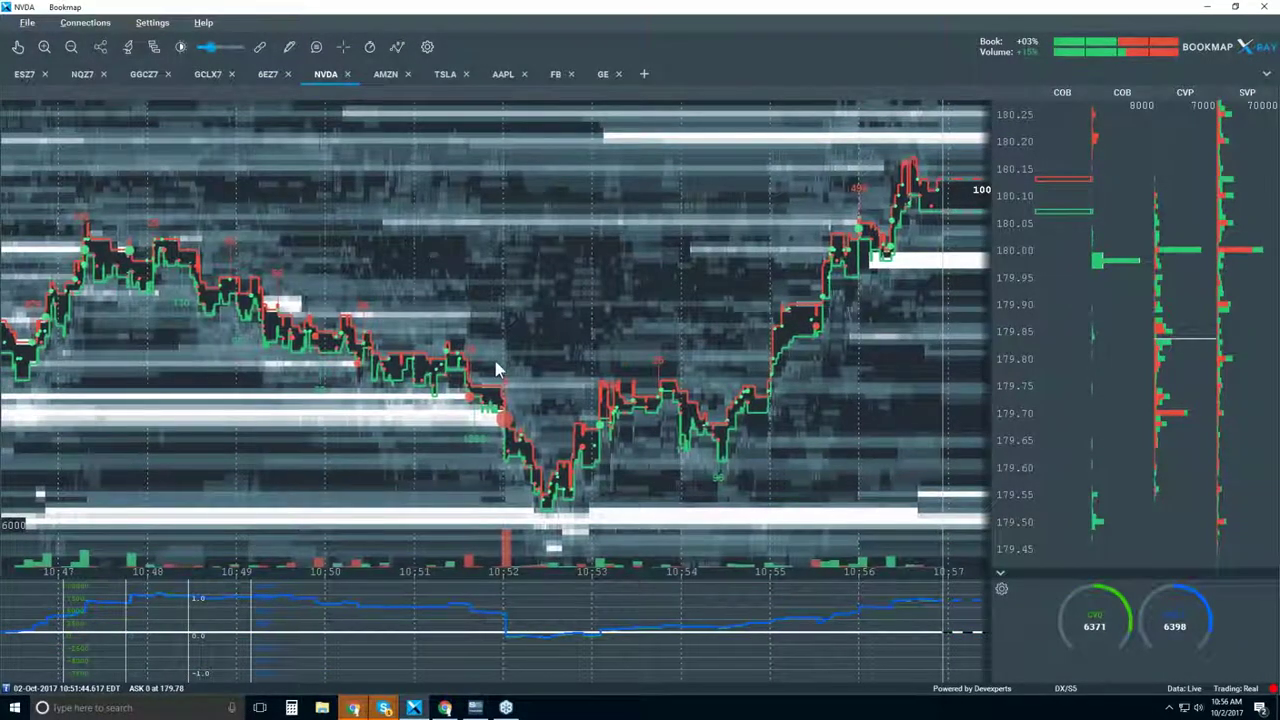
scroll(481, 395, down, 1)
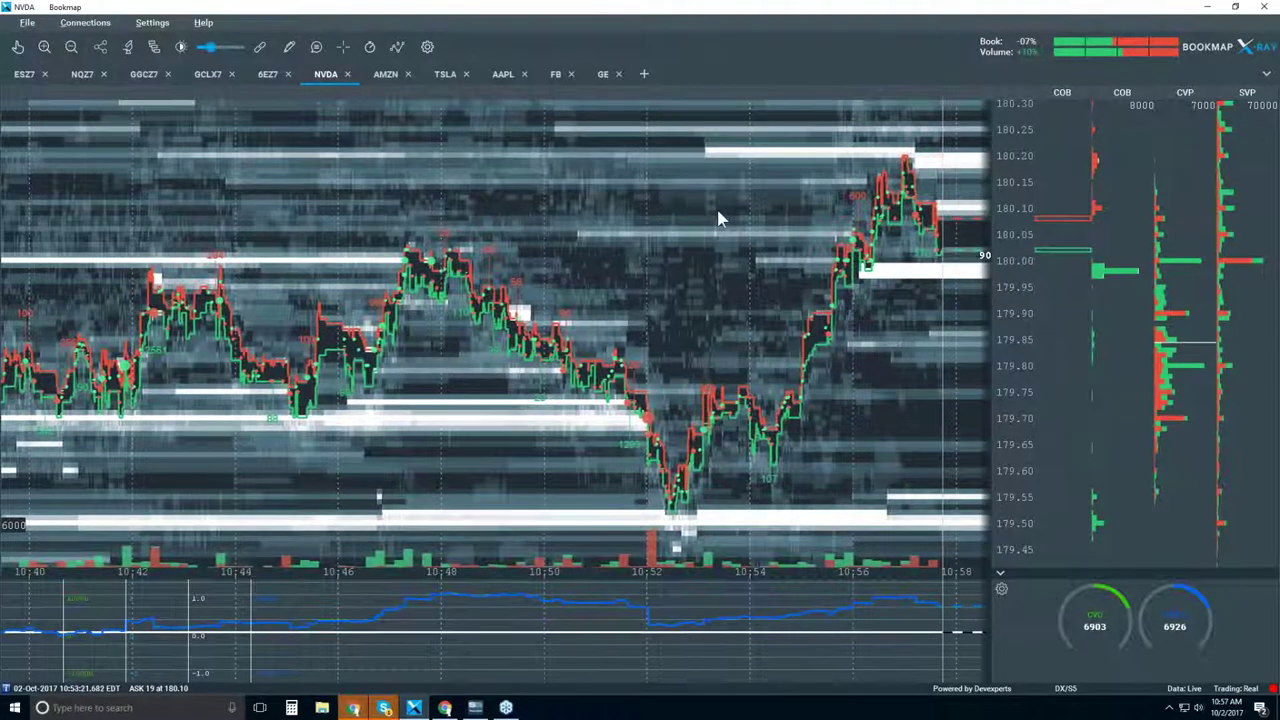
scroll(717, 214, down, 3)
click(82, 74)
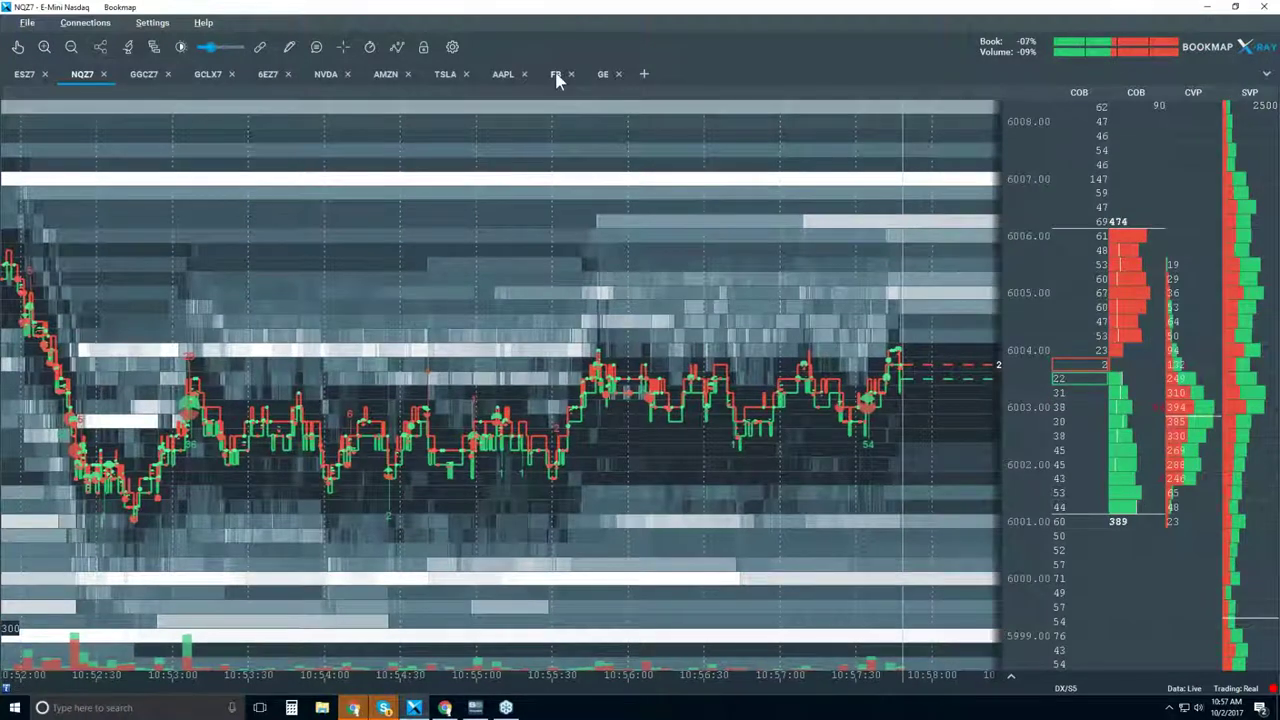
Step: Detach the GCLX7 chart into a floating window, shrink and reposition it, then close it to re-dock
double_click(215, 82)
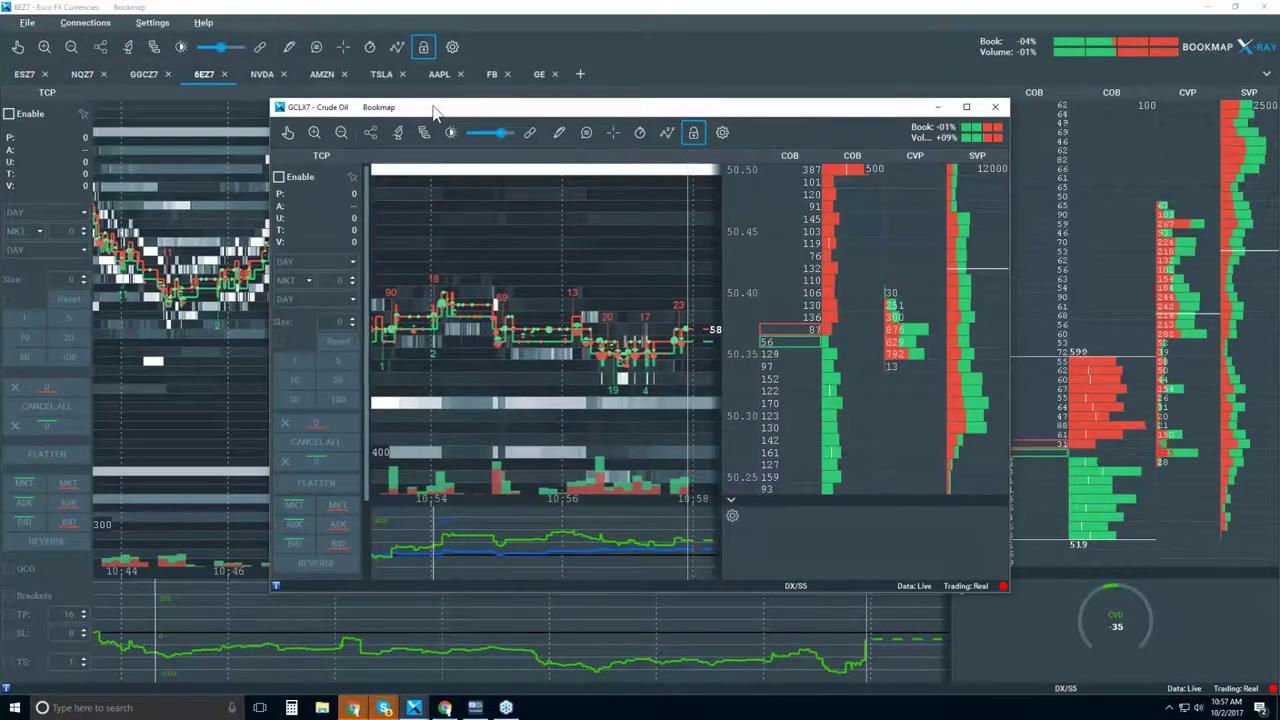
drag(434, 108, 270, 112)
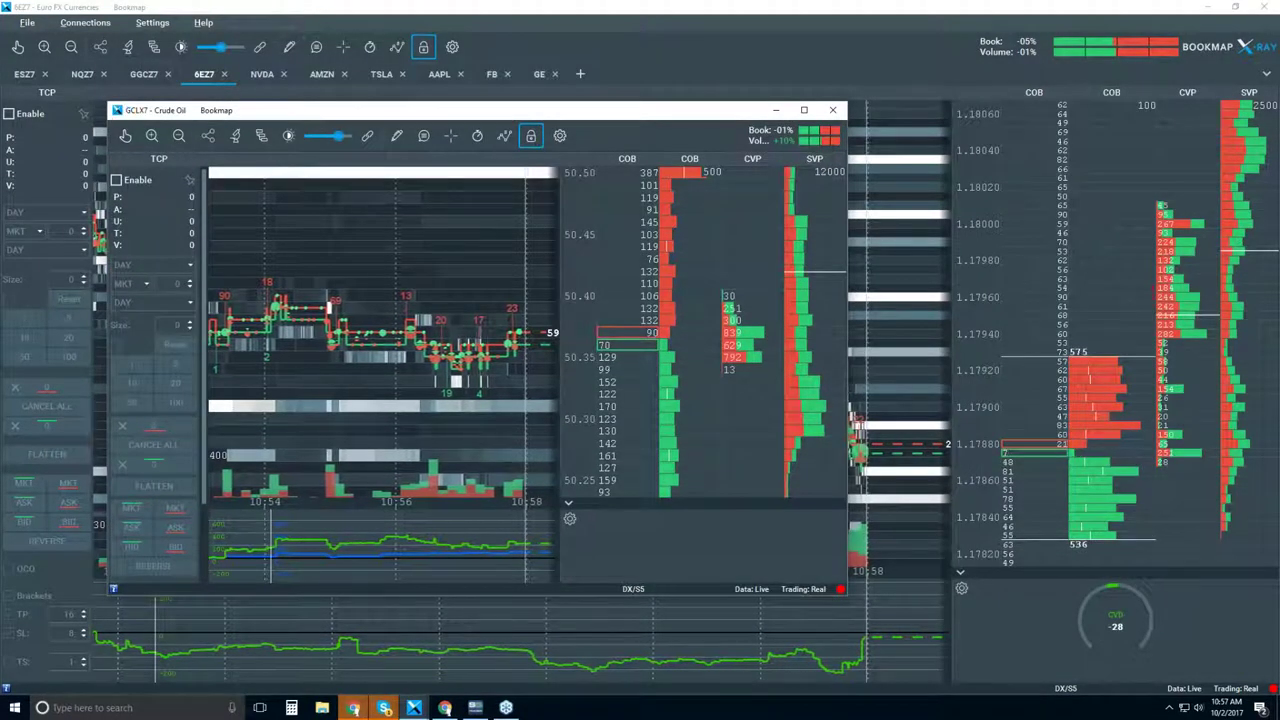
drag(108, 102, 293, 207)
drag(420, 215, 334, 134)
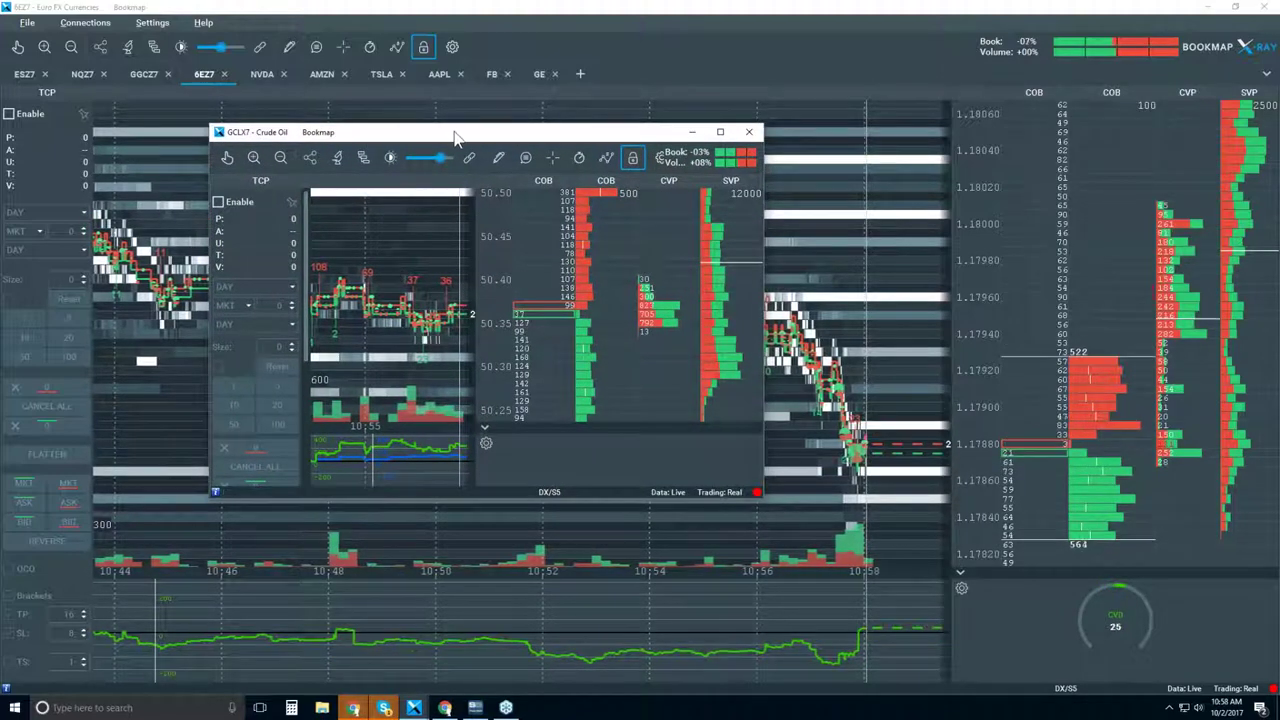
drag(455, 137, 439, 133)
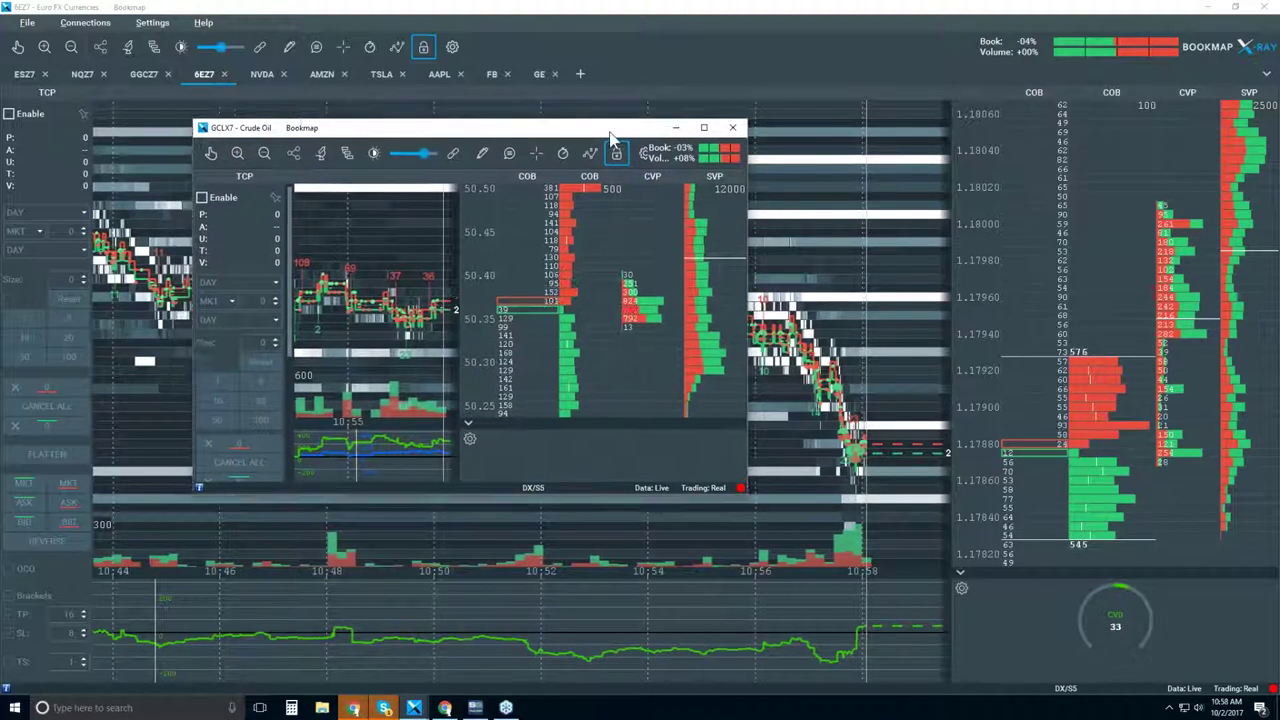
click(732, 127)
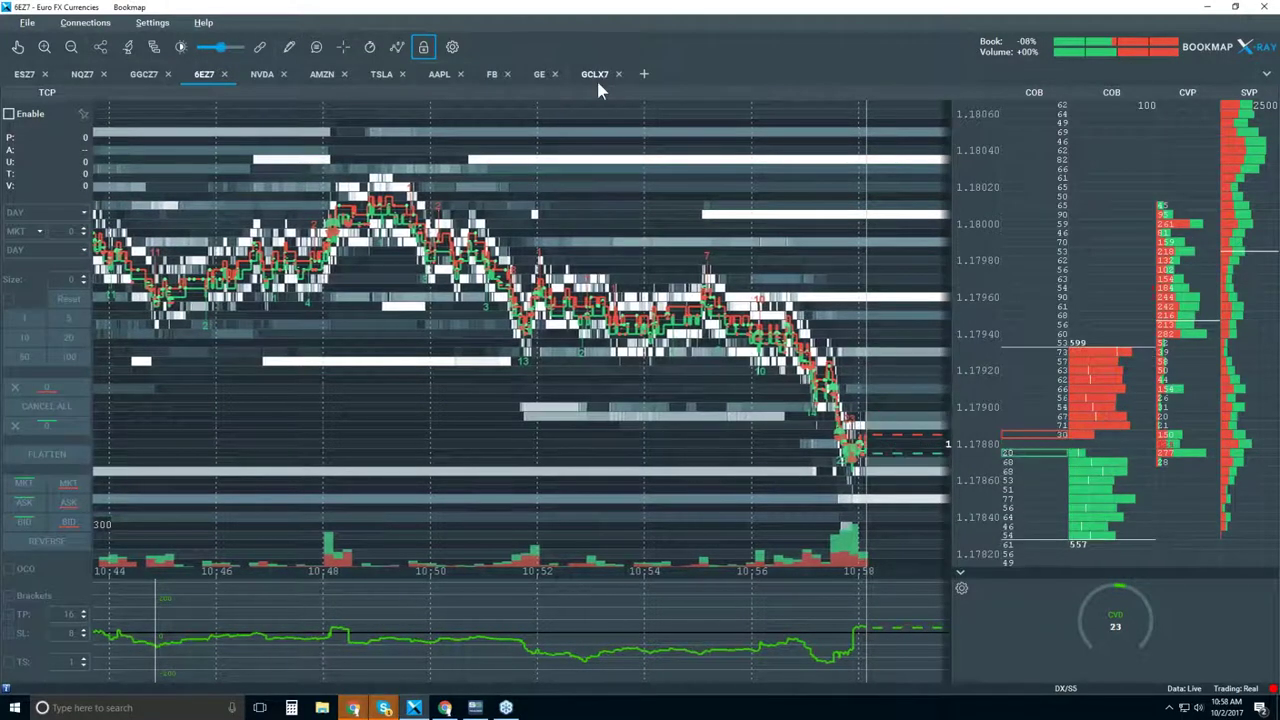
Step: Move the GCLX7 tab between GGCZ7 and 6EZ7 and zoom its chart out to about 10:35–10:58
click(599, 74)
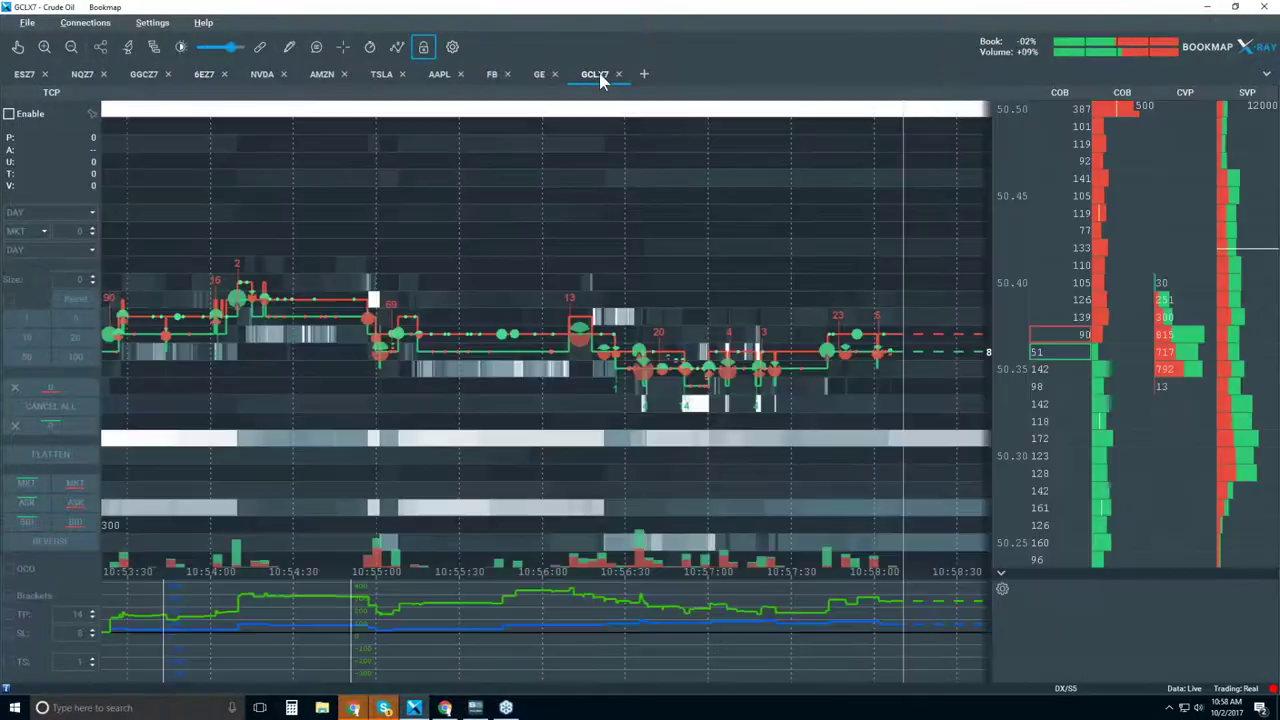
drag(599, 74, 205, 75)
scroll(621, 243, down, 1)
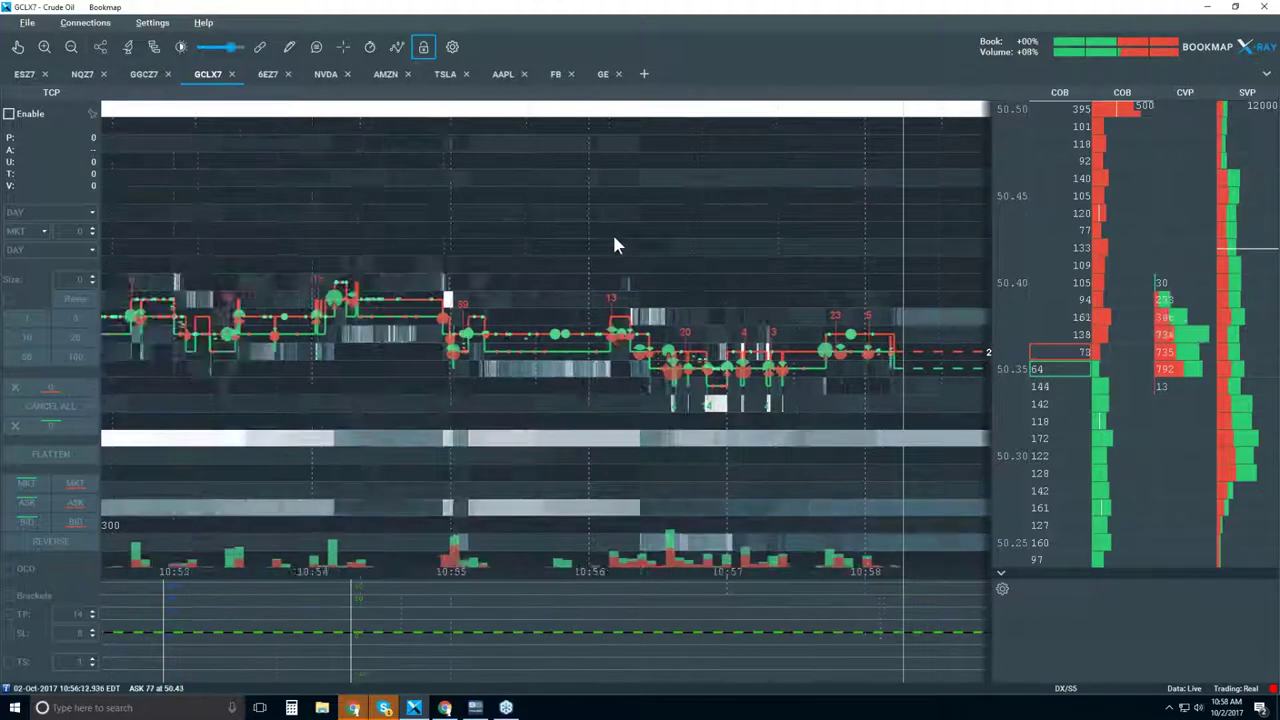
scroll(613, 243, down, 1)
scroll(605, 233, down, 1)
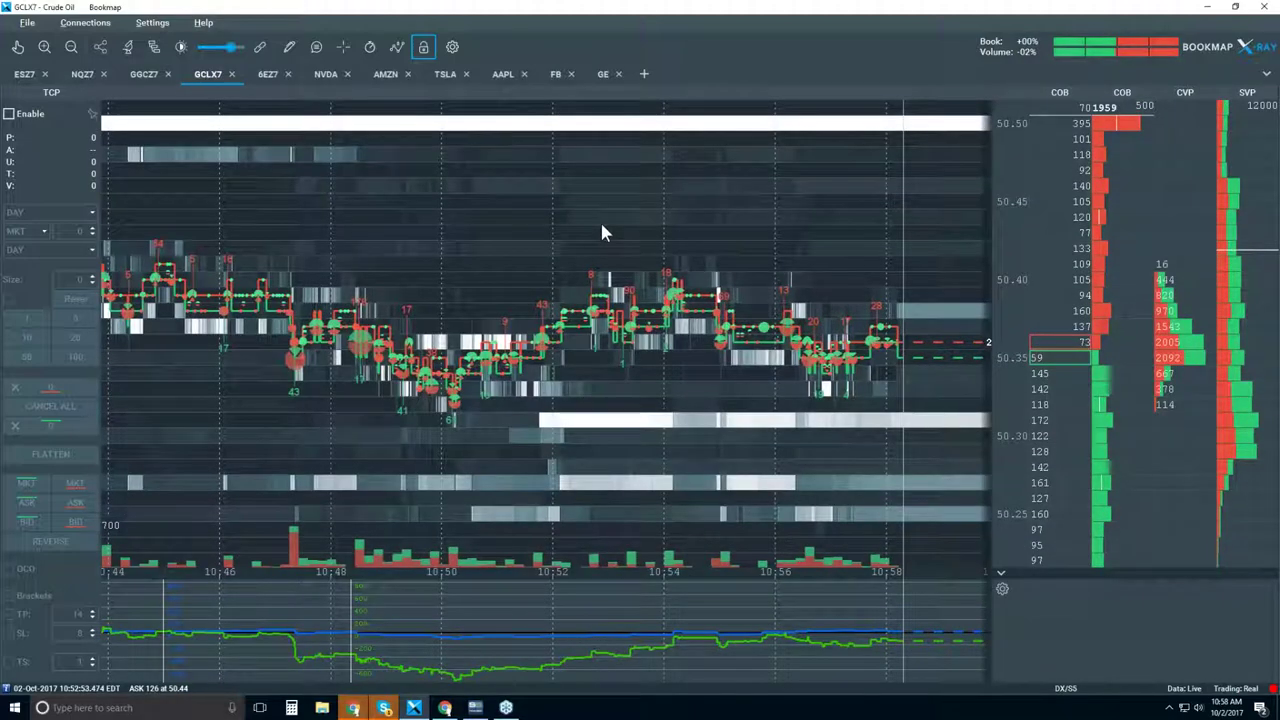
scroll(601, 229, down, 2)
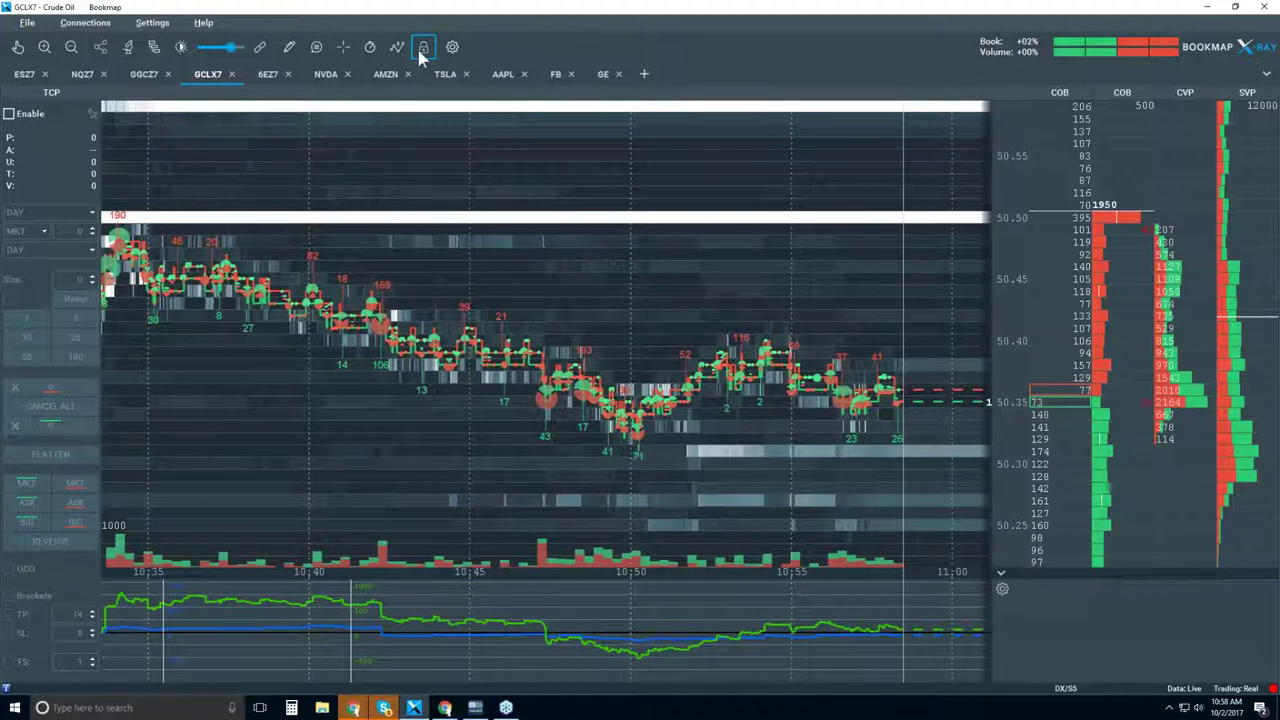
click(160, 55)
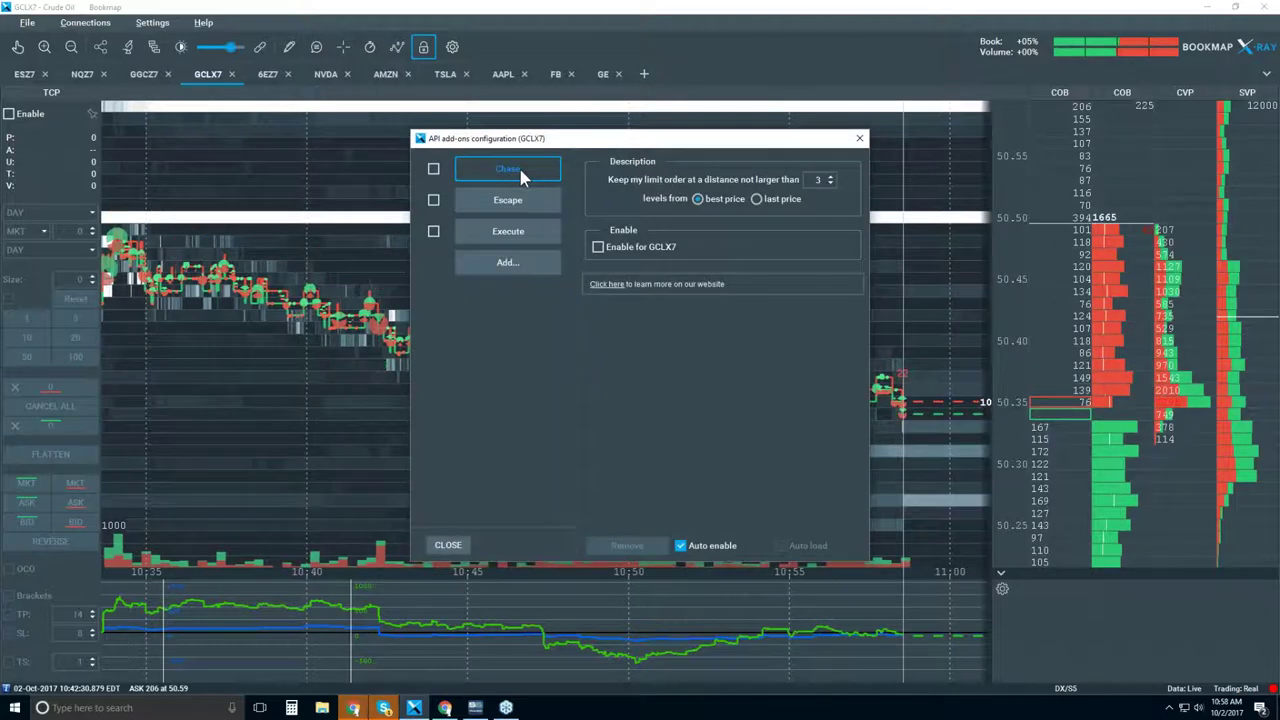
drag(488, 138, 277, 112)
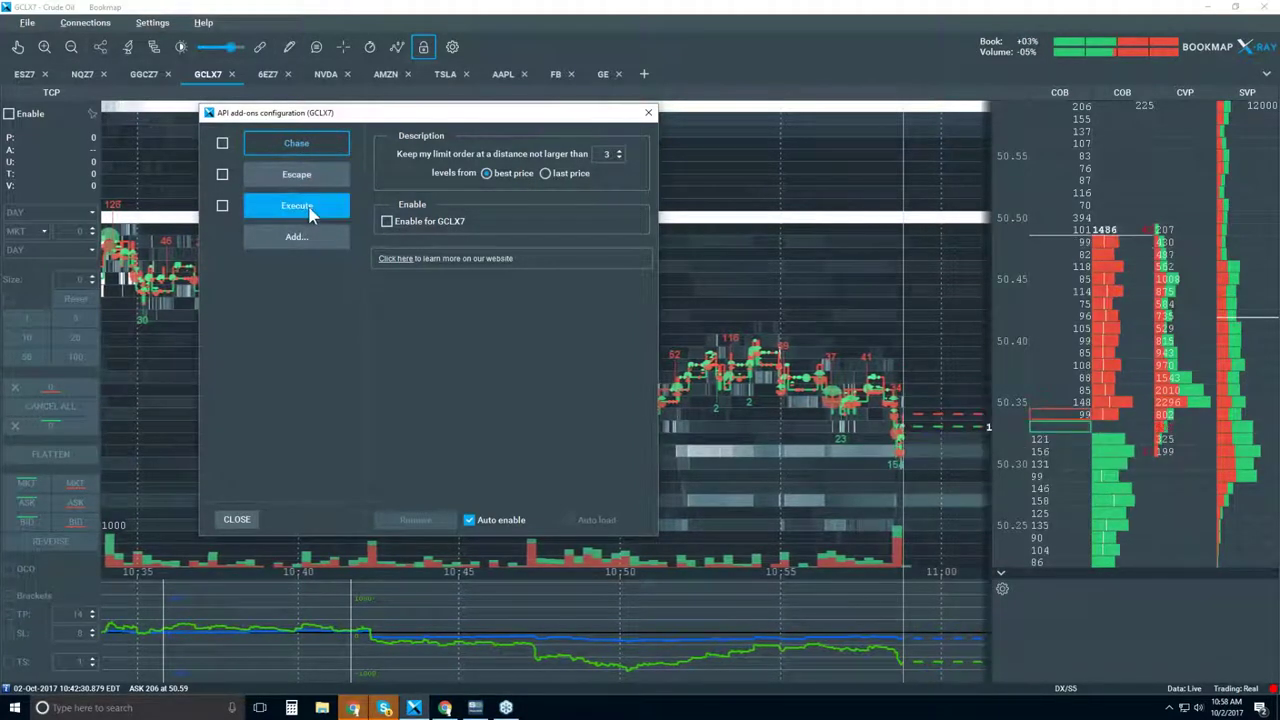
Step: Close the add-ons configuration and zoom the GCLX7 chart out to roughly 09:00–11:00
click(648, 113)
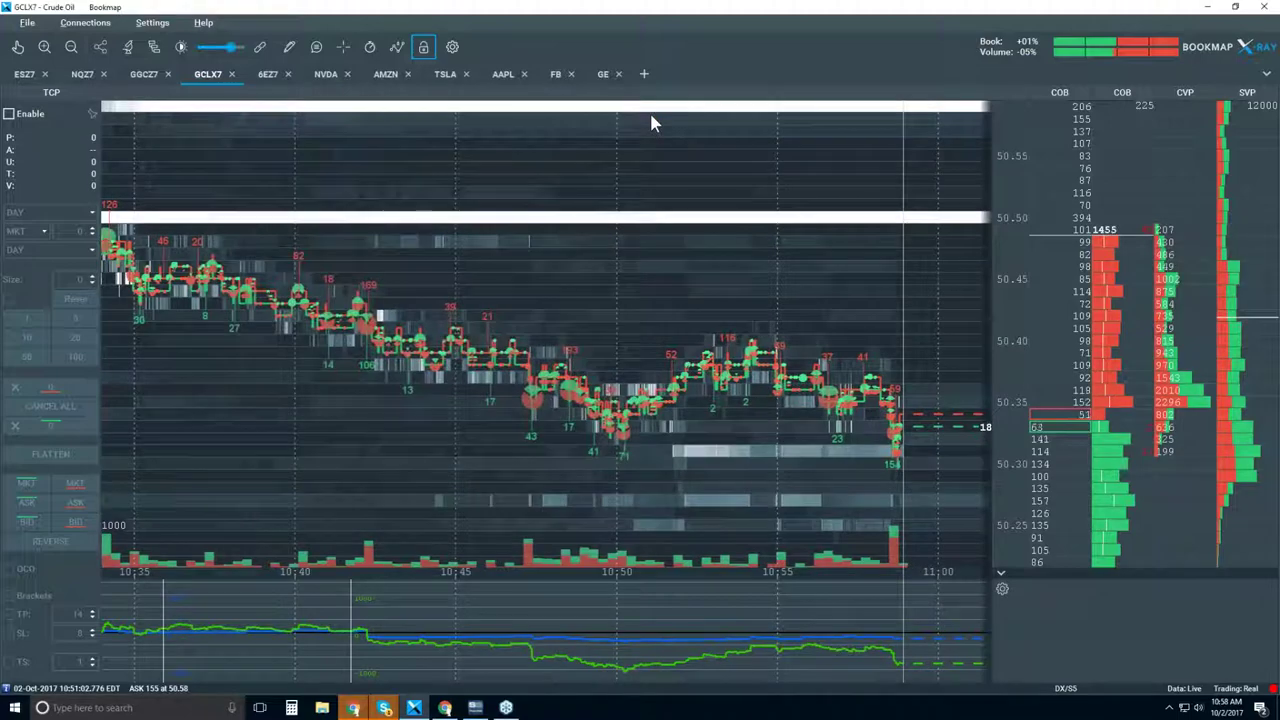
scroll(725, 238, down, 3)
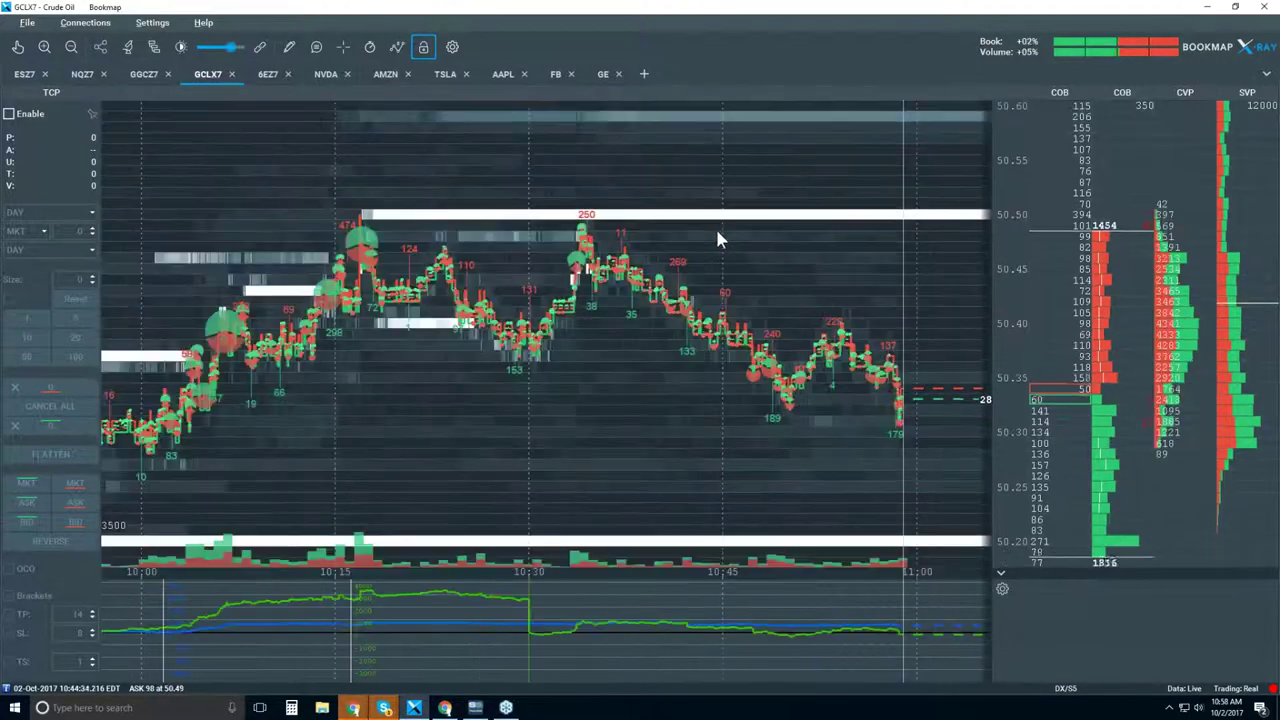
scroll(715, 238, down, 3)
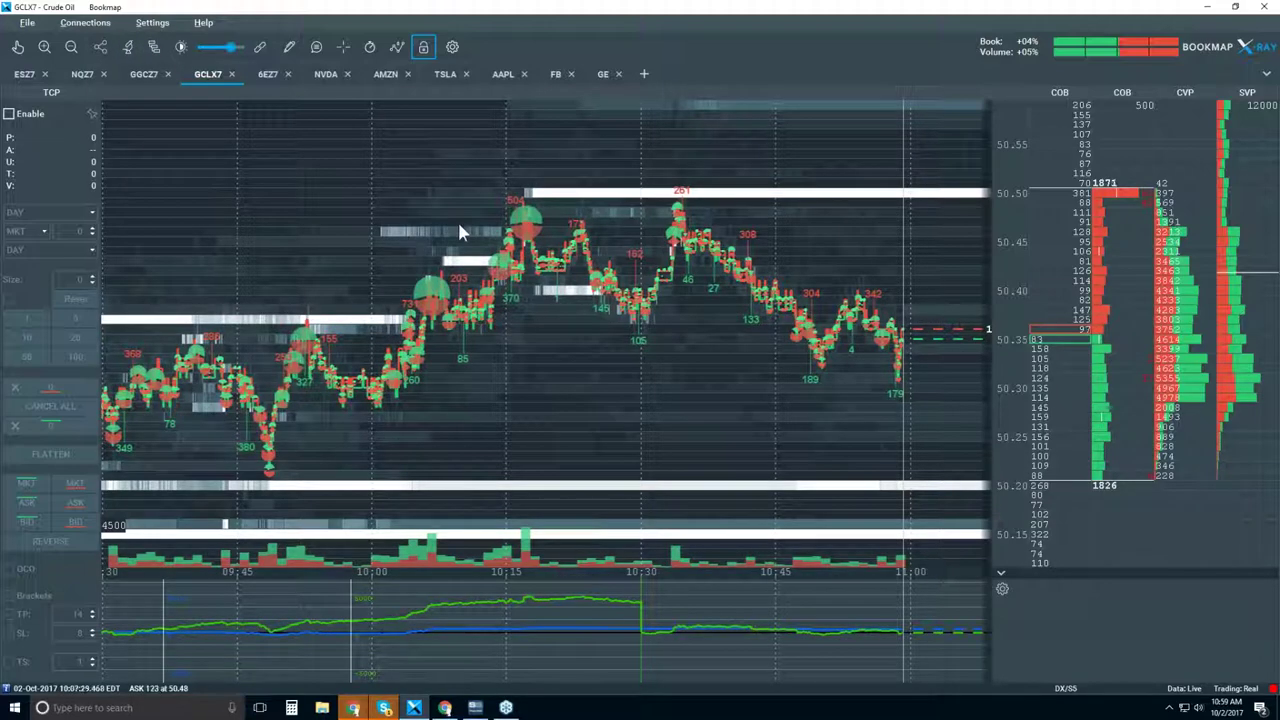
scroll(478, 284, down, 3)
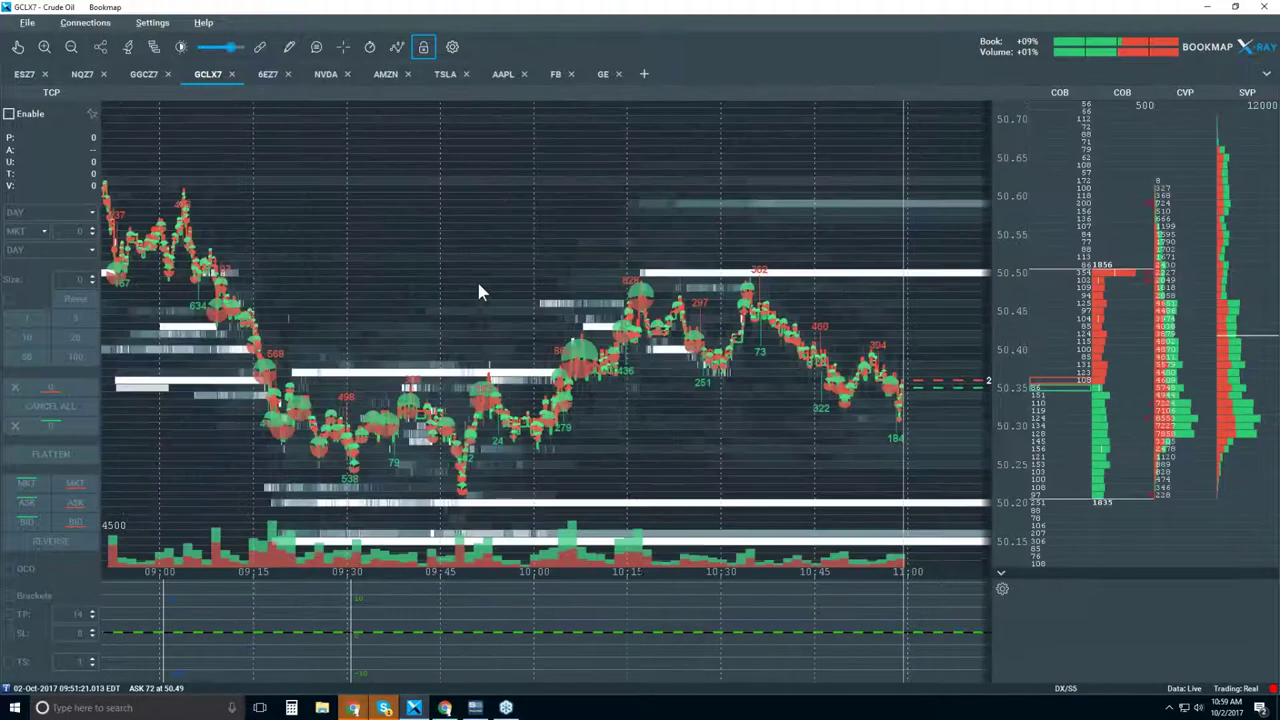
Step: Switch to the NQZ7 chart and adjust the zoom until it spans about 10:43 to 11:00
click(88, 76)
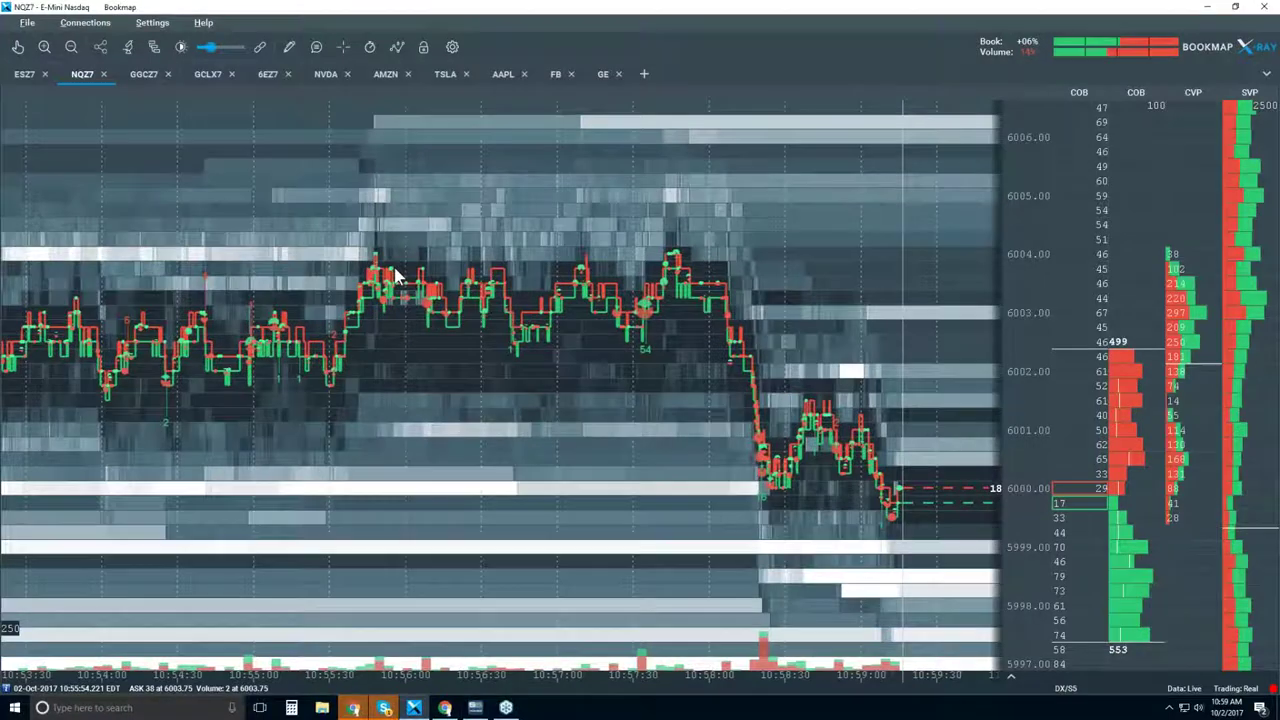
scroll(720, 366, down, 4)
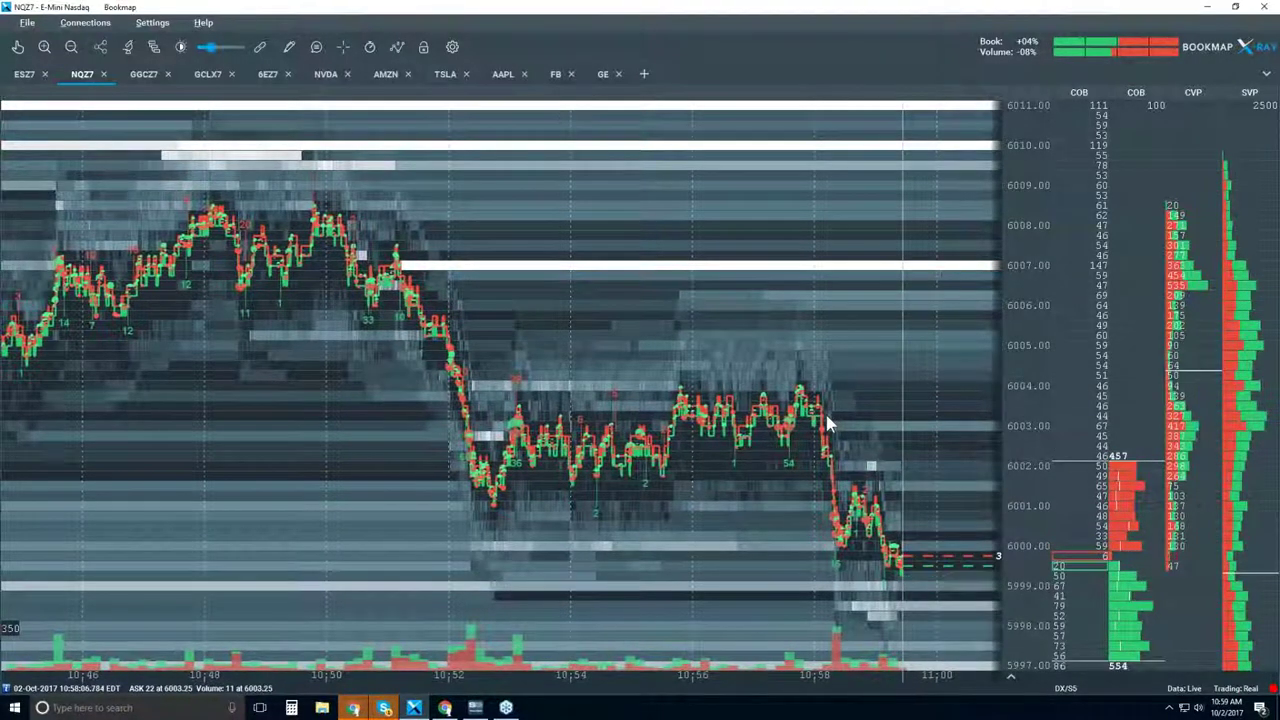
scroll(823, 440, up, 3)
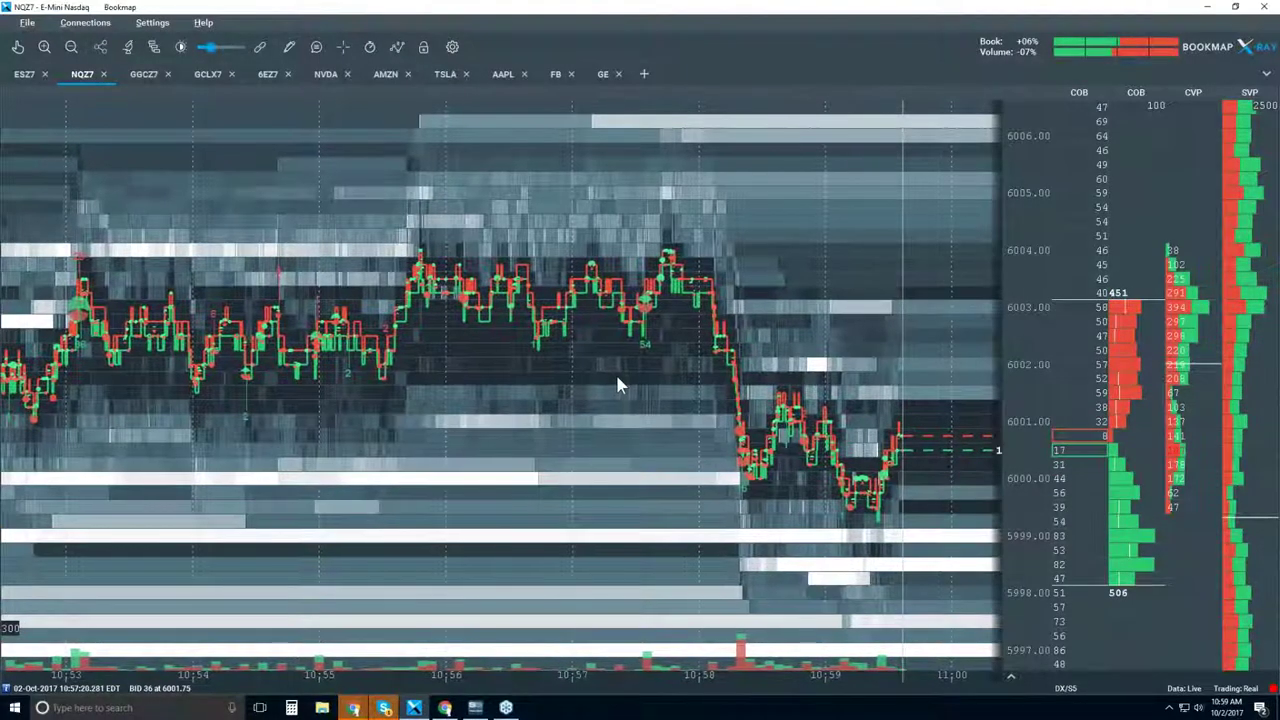
scroll(617, 385, down, 4)
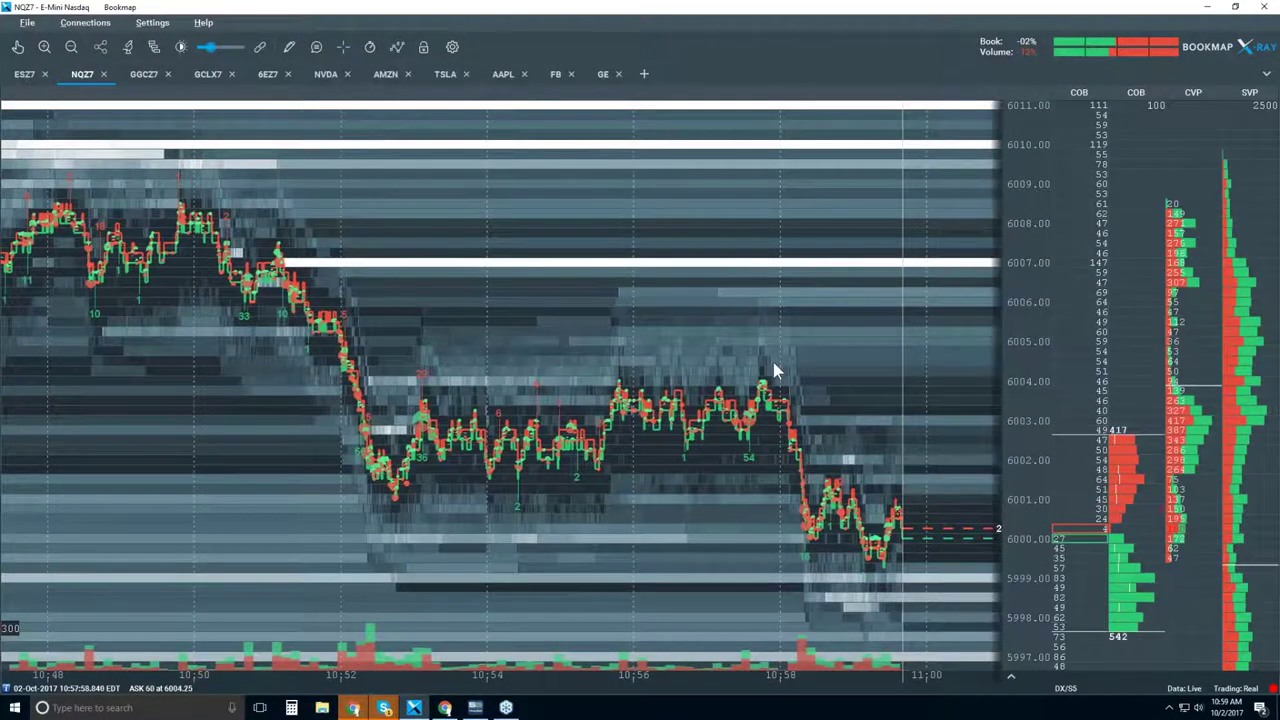
scroll(770, 360, down, 3)
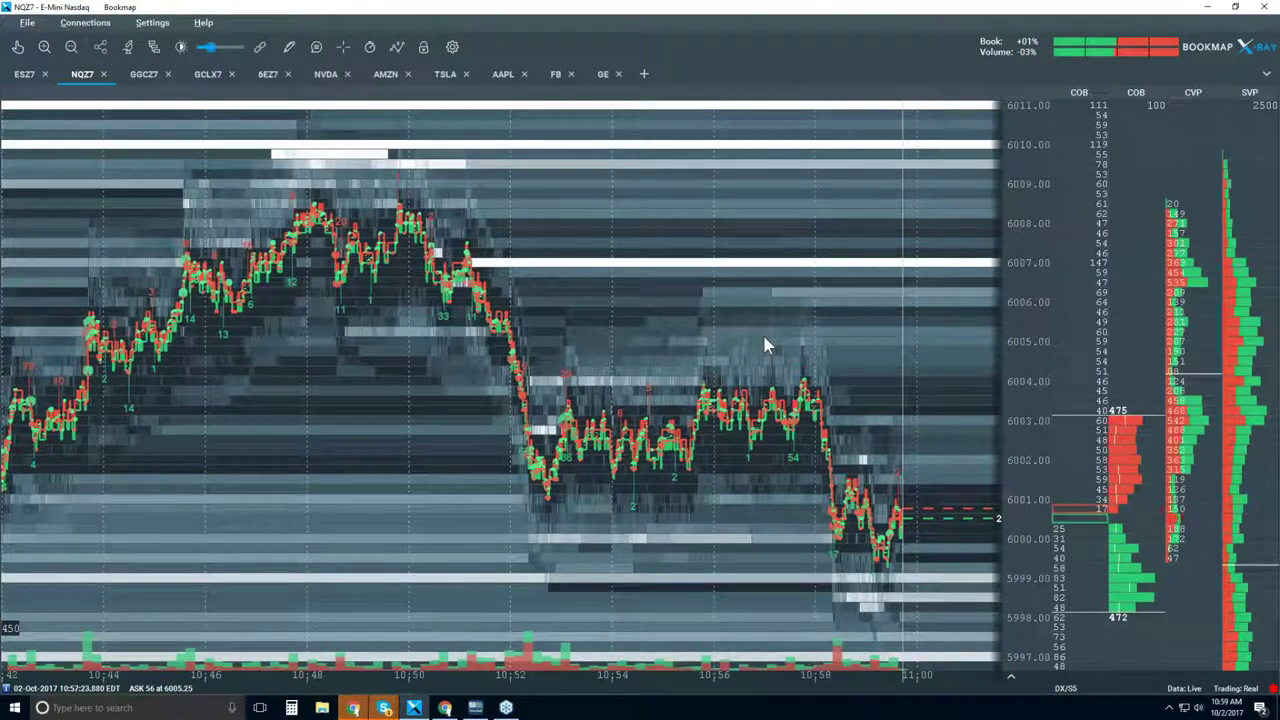